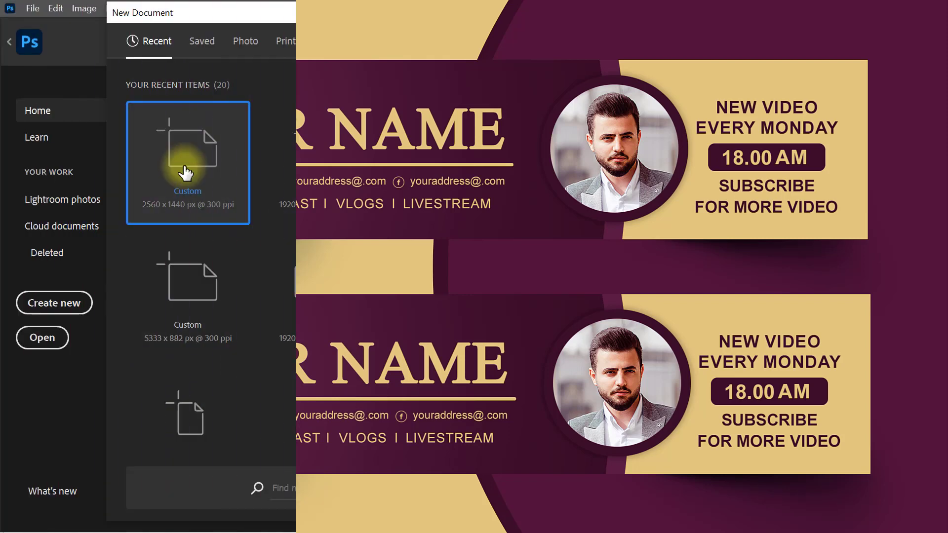
Create a new blank 2560 x 1440 px document at 300 ppi resolution.
{"action": "key", "text": "Tab"}
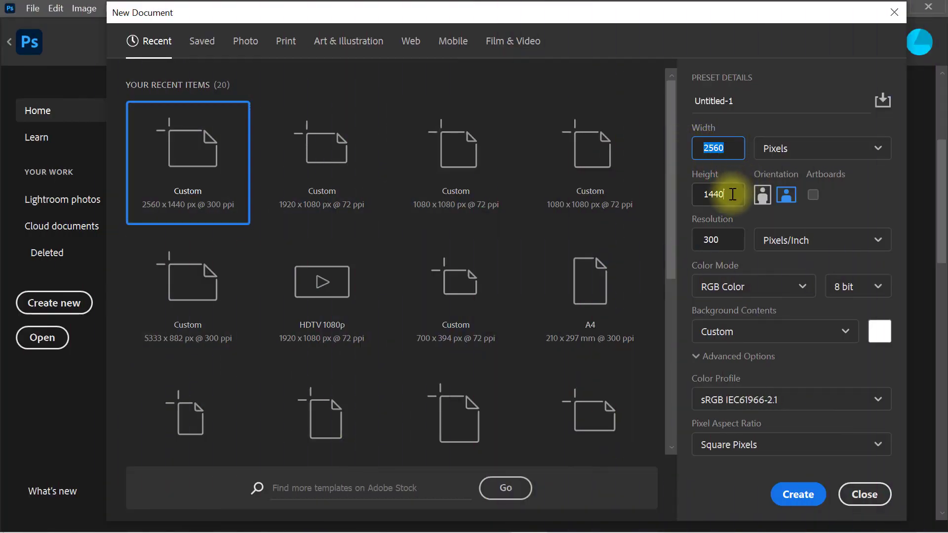
{"action": "left_click", "coordinate": [729, 239]}
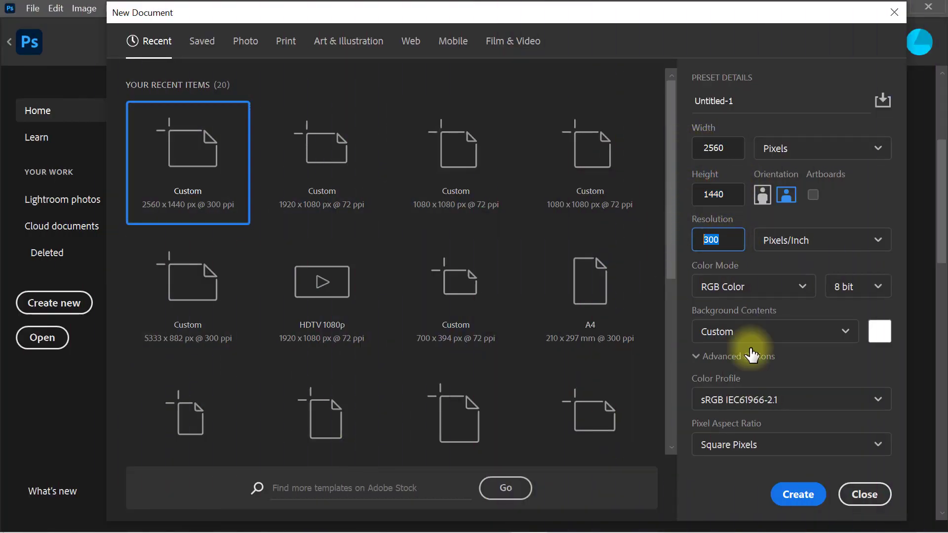
{"action": "left_click", "coordinate": [792, 495]}
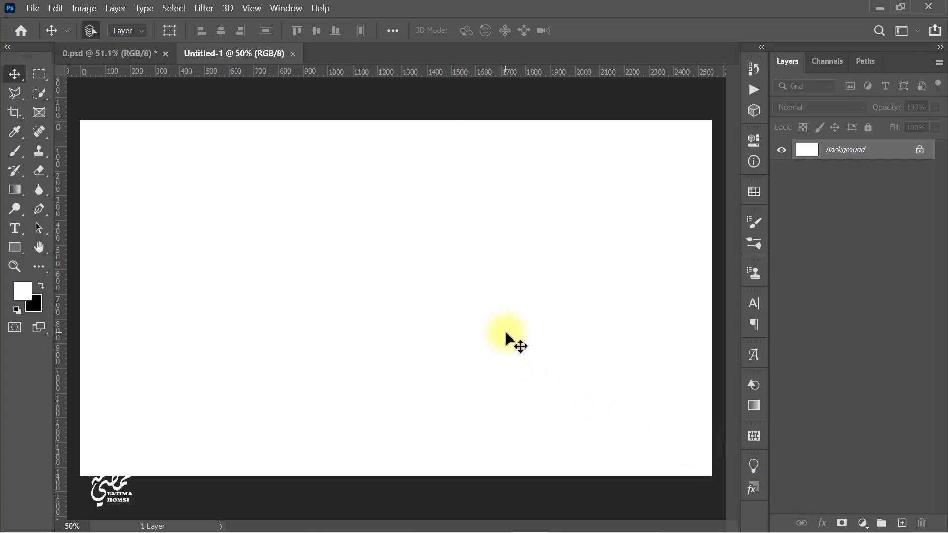
Draw a red 2560 x 423 px rectangle.
{"action": "left_click", "coordinate": [17, 246]}
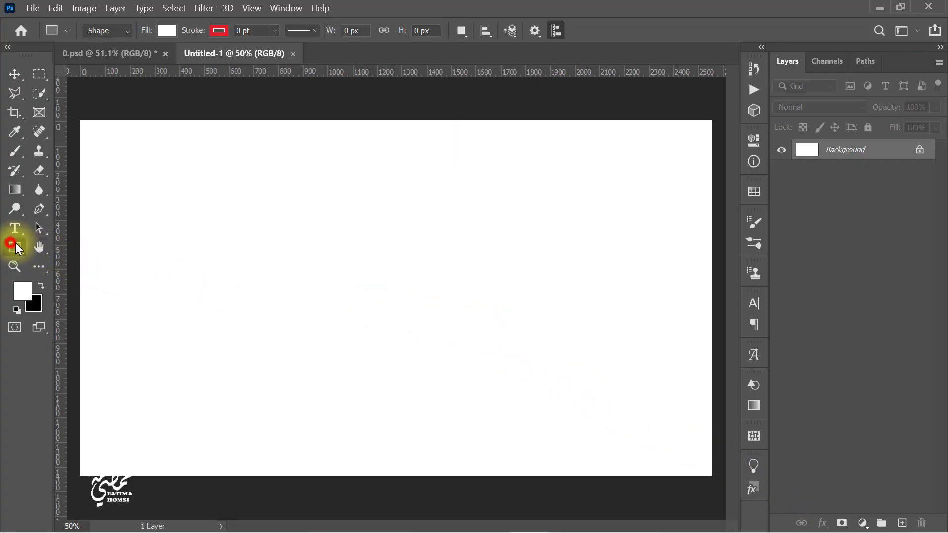
{"action": "left_click", "coordinate": [368, 275]}
{"action": "left_click", "coordinate": [441, 185]}
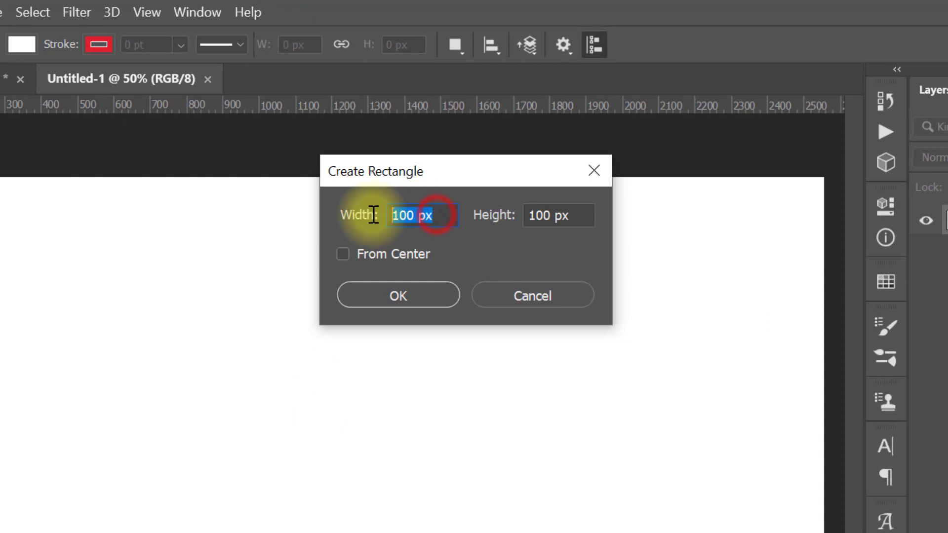
{"action": "type", "text": "0"}
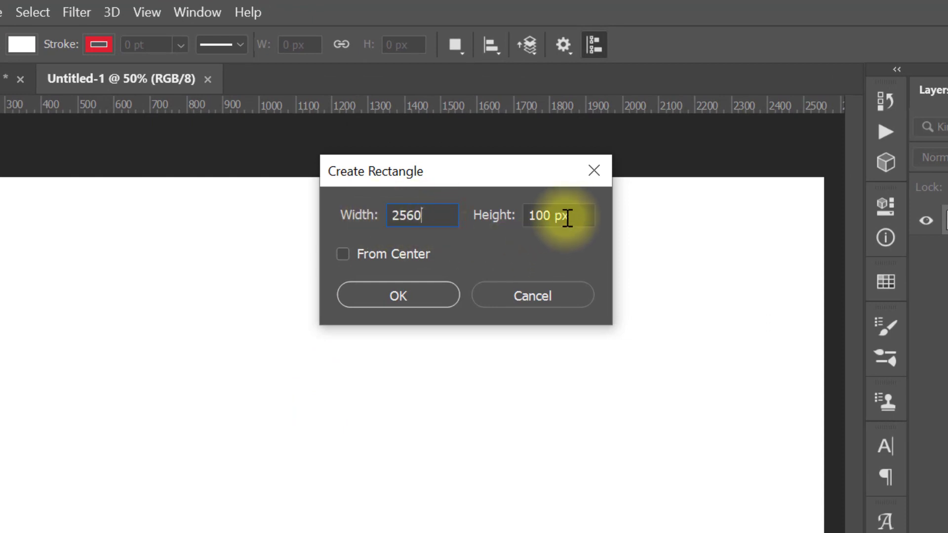
{"action": "left_click", "coordinate": [574, 214]}
{"action": "type", "text": "423"}
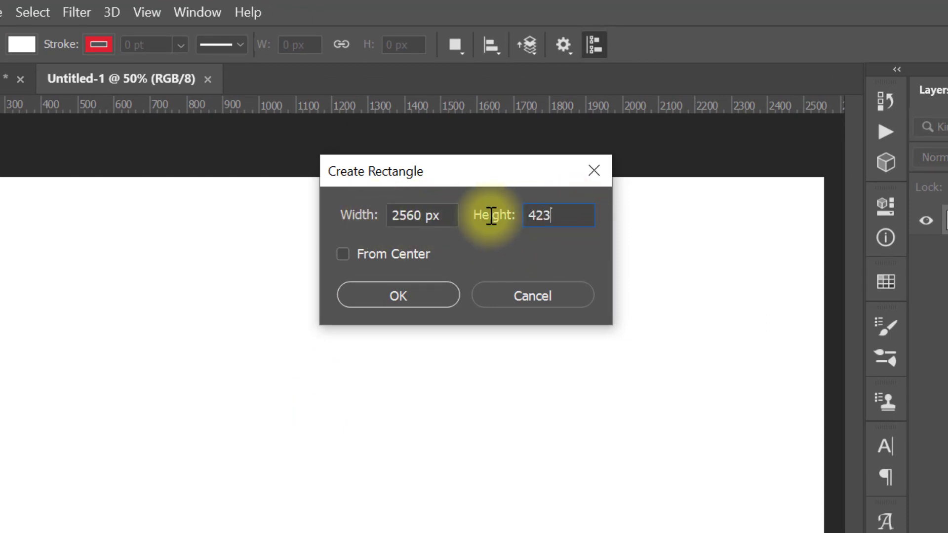
{"action": "left_click", "coordinate": [395, 289]}
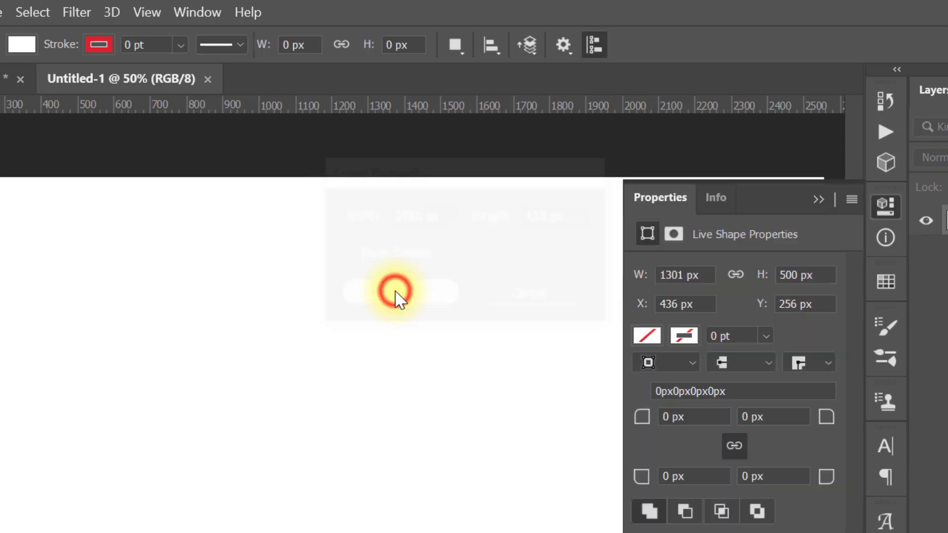
{"action": "left_click", "coordinate": [657, 335]}
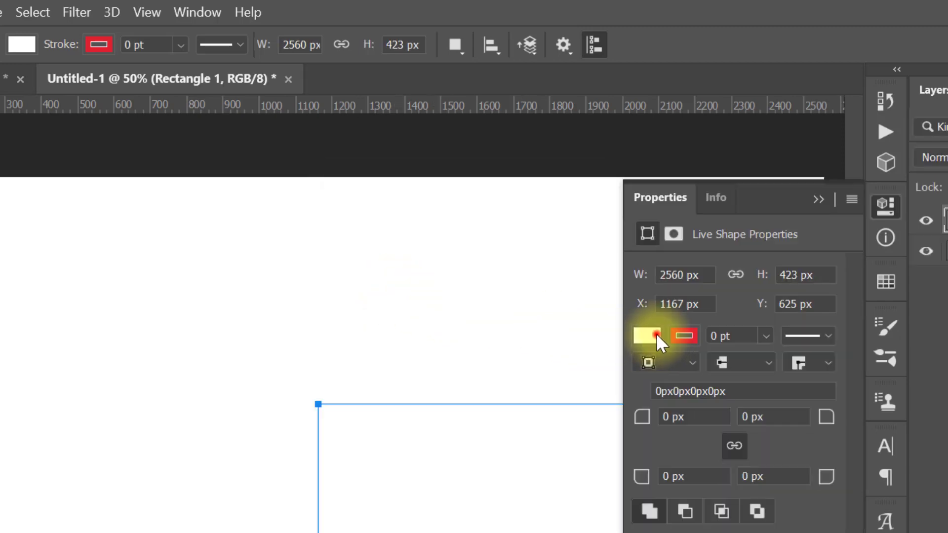
{"action": "left_click", "coordinate": [671, 450]}
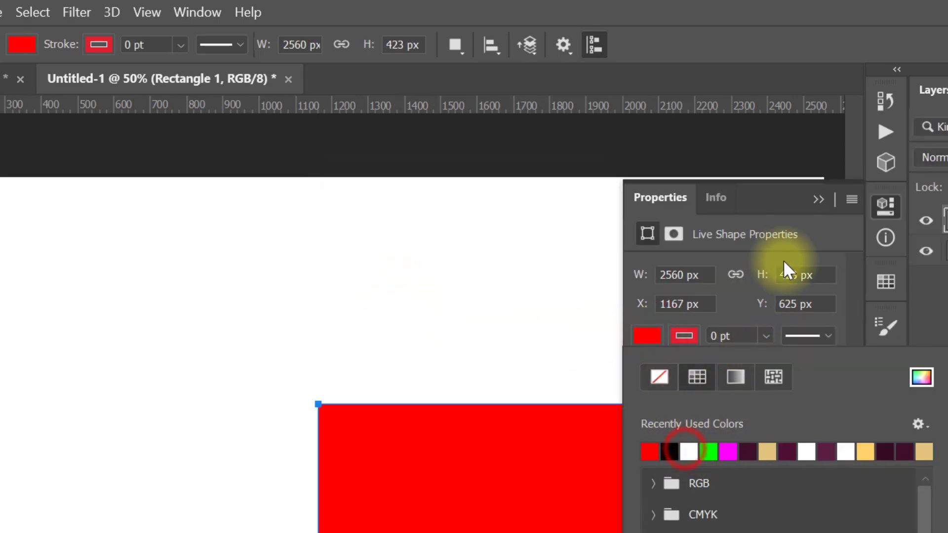
{"action": "left_click", "coordinate": [821, 199]}
{"action": "key", "text": "Return"}
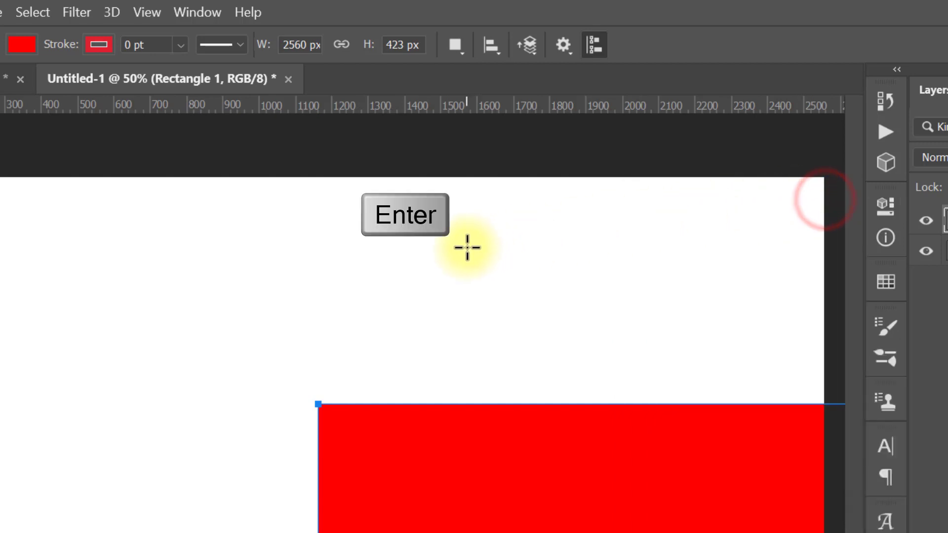
Draw a green 1855 x 423 px rectangle.
{"action": "left_click", "coordinate": [415, 272]}
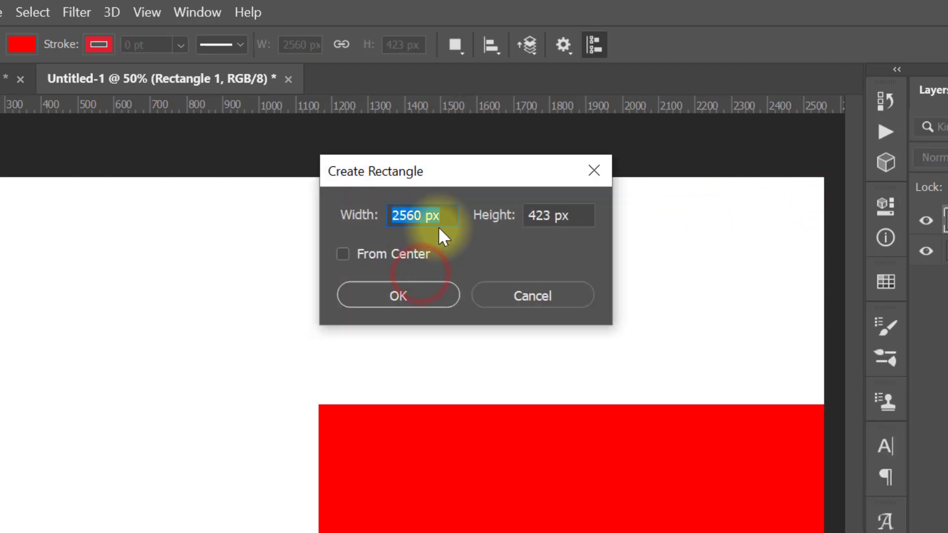
{"action": "left_click_drag", "start_coordinate": [445, 218], "coordinate": [376, 216]}
{"action": "type", "text": "855"}
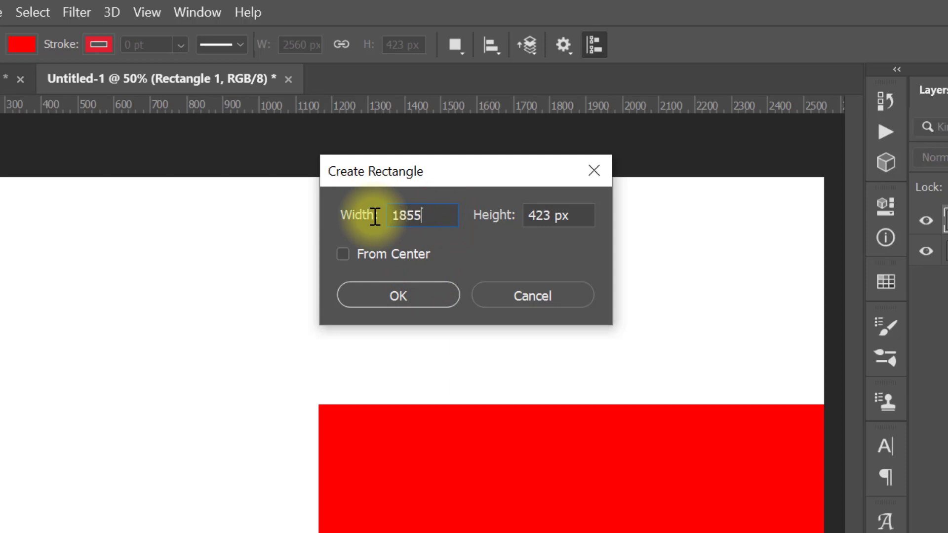
{"action": "left_click_drag", "start_coordinate": [565, 218], "coordinate": [458, 226]}
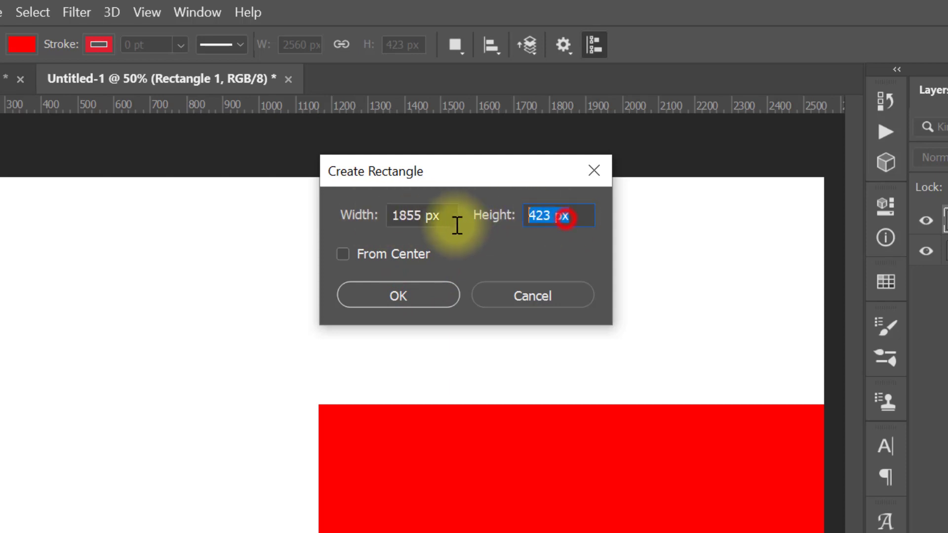
{"action": "left_click", "coordinate": [419, 290]}
{"action": "key", "text": "Return"}
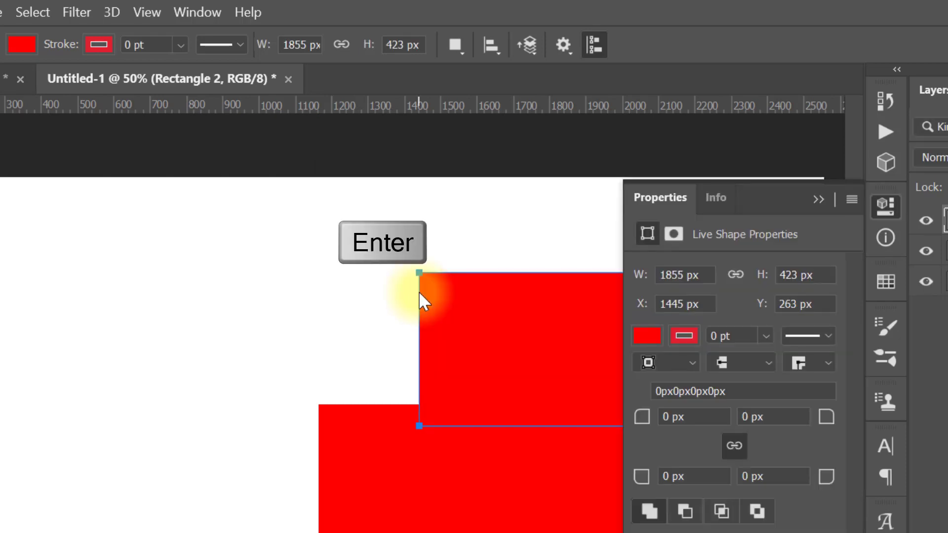
{"action": "left_click", "coordinate": [646, 335]}
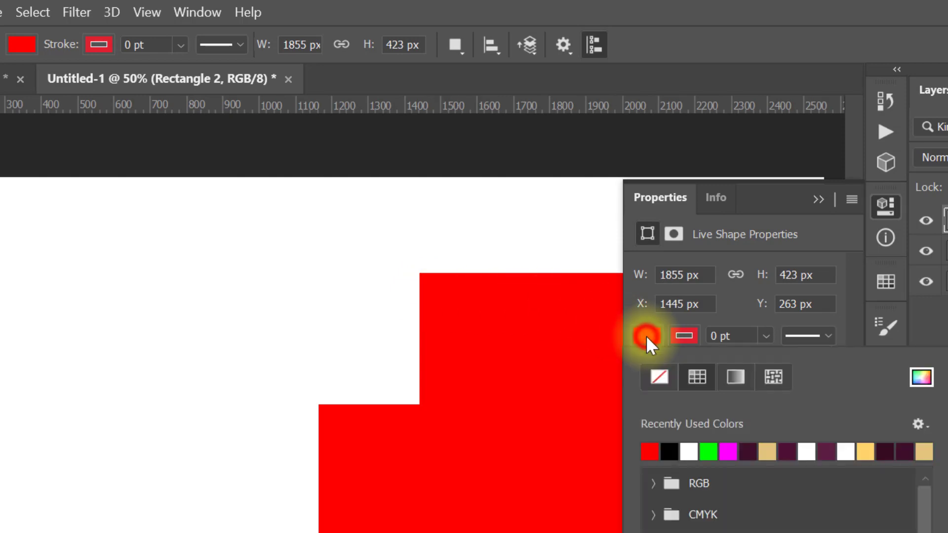
{"action": "left_click", "coordinate": [715, 450]}
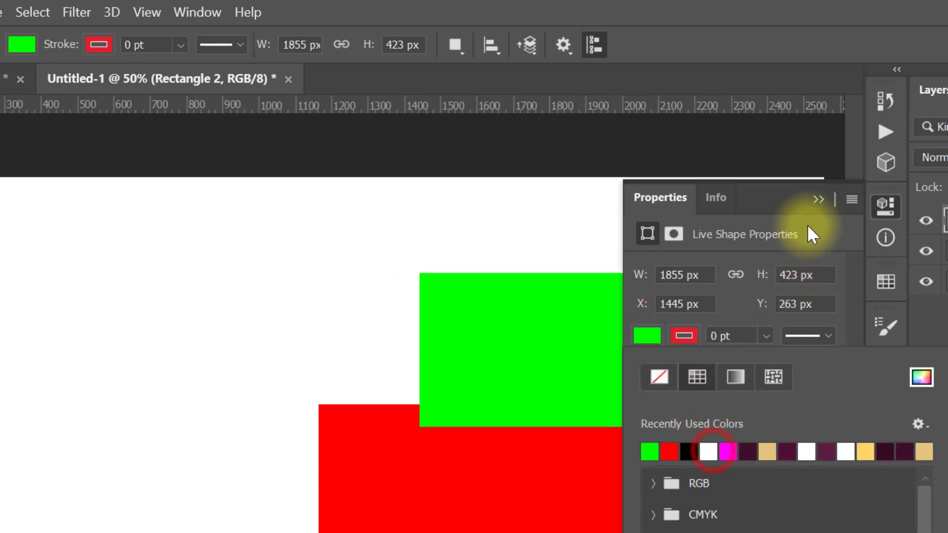
{"action": "left_click", "coordinate": [815, 199]}
Draw a magenta 1546 x 423 px rectangle.
{"action": "left_click", "coordinate": [311, 276]}
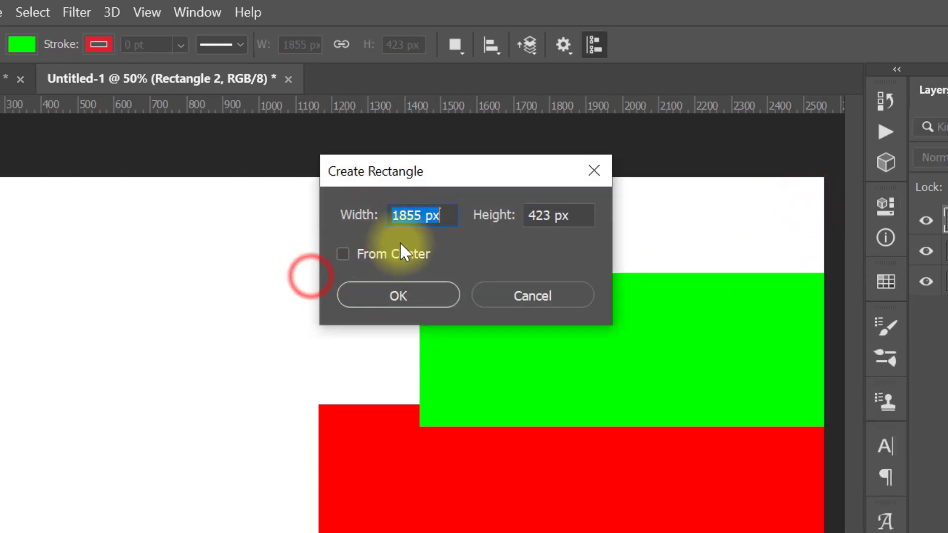
{"action": "left_click_drag", "start_coordinate": [450, 217], "coordinate": [381, 217]}
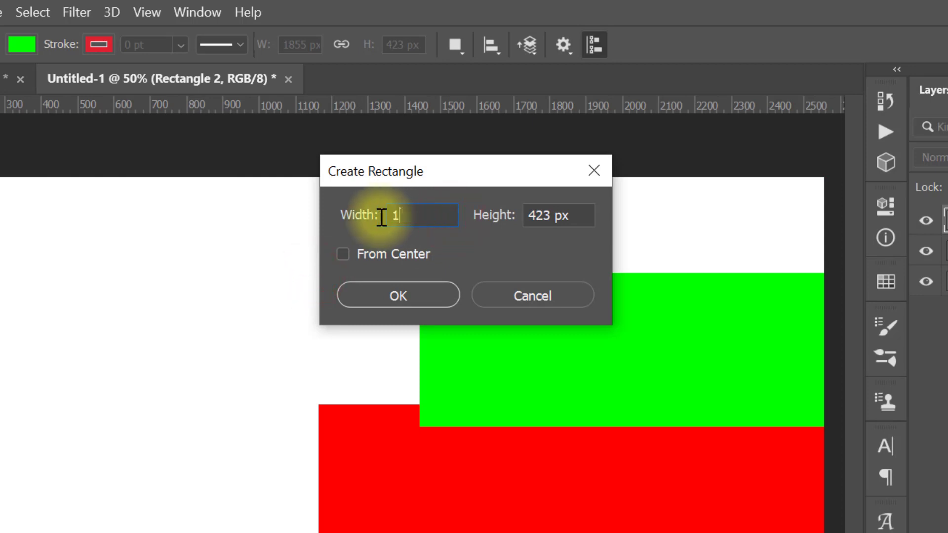
{"action": "type", "text": "546"}
{"action": "left_click", "coordinate": [572, 216]}
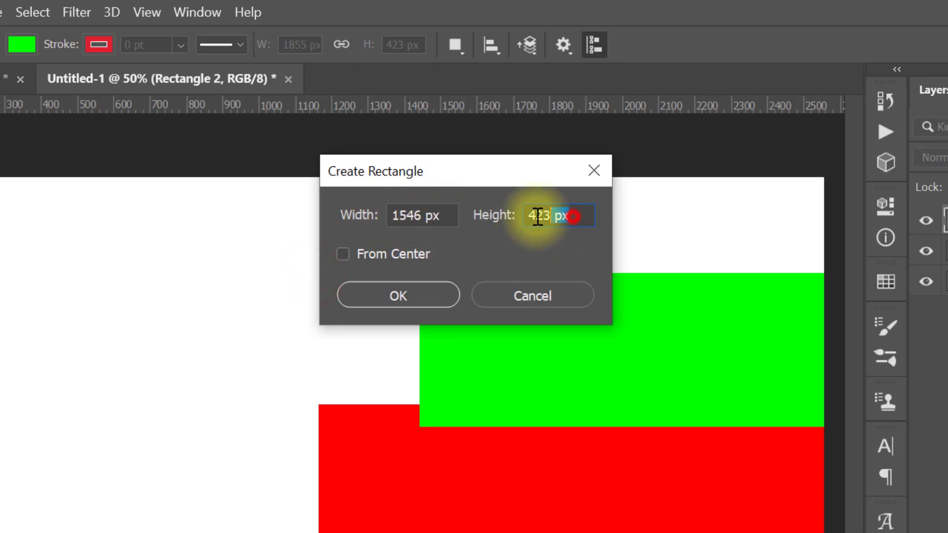
{"action": "left_click", "coordinate": [416, 294]}
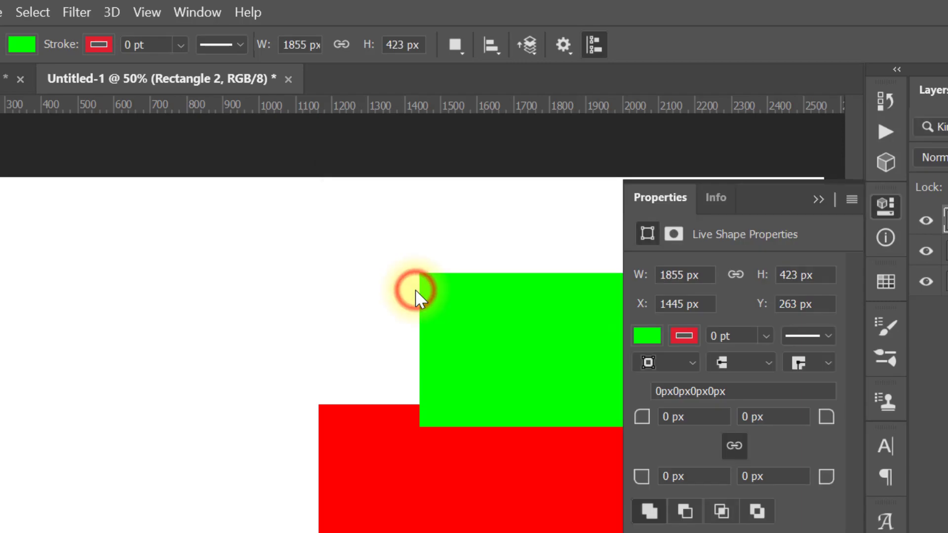
{"action": "left_click", "coordinate": [653, 331]}
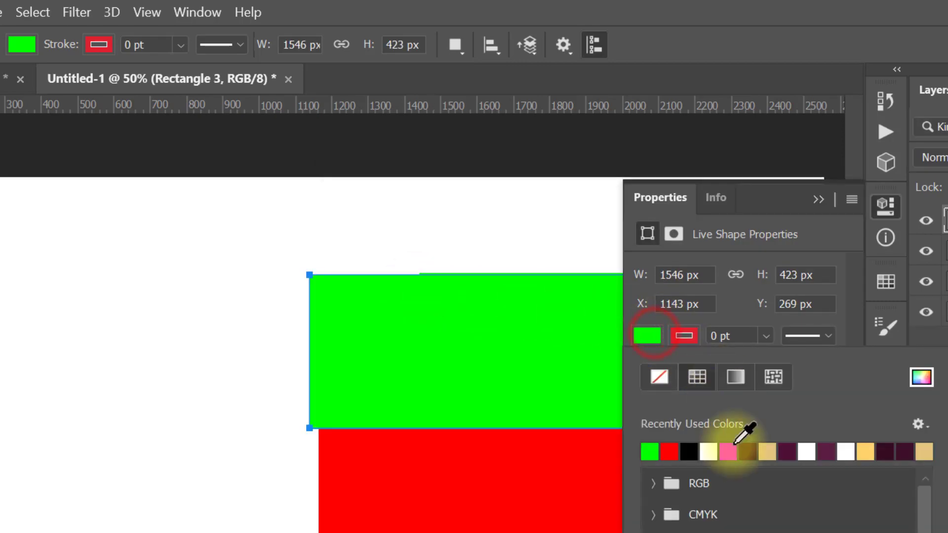
{"action": "left_click", "coordinate": [730, 452]}
{"action": "left_click", "coordinate": [818, 199]}
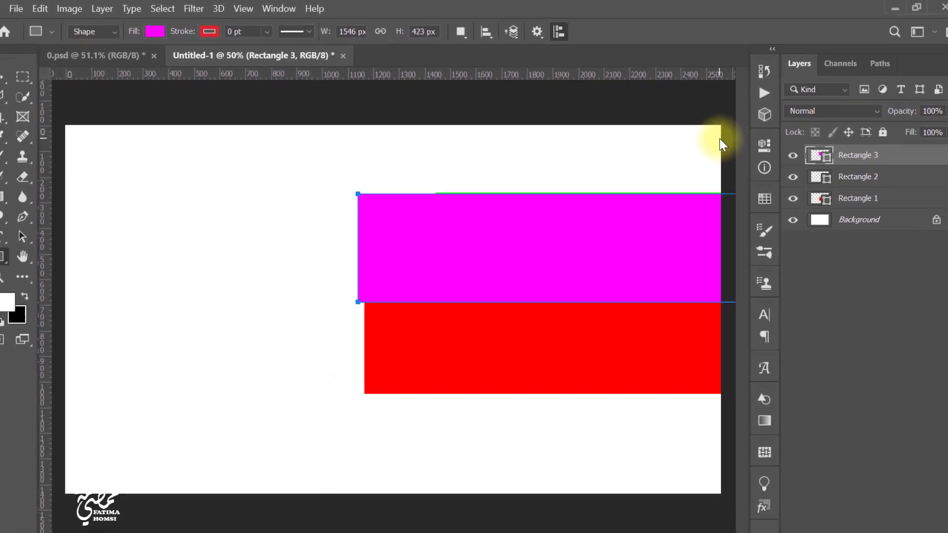
Centre all the rectangles horizontally and vertically on the canvas.
{"action": "left_click", "coordinate": [884, 223], "text": "shift"}
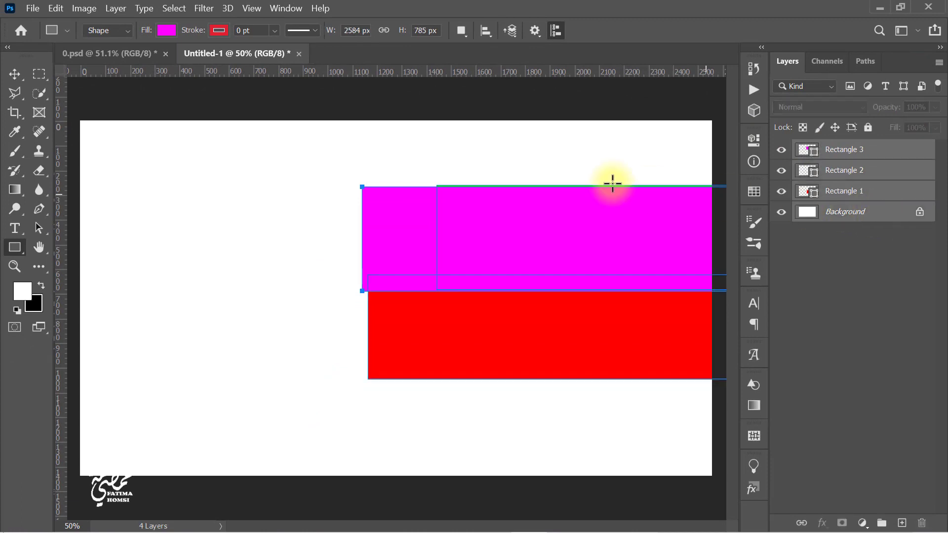
{"action": "left_click", "coordinate": [17, 75]}
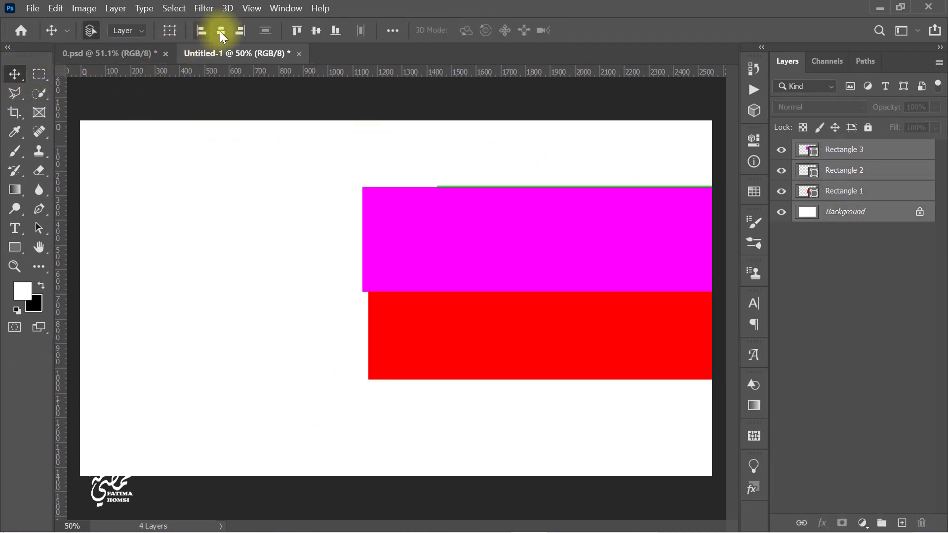
{"action": "left_click", "coordinate": [220, 30]}
{"action": "left_click", "coordinate": [316, 32]}
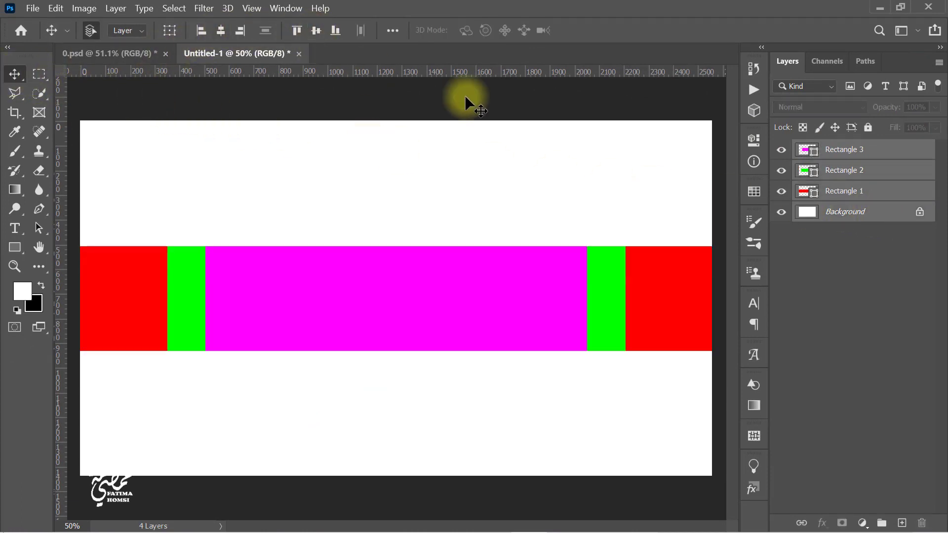
{"action": "left_click", "coordinate": [858, 151]}
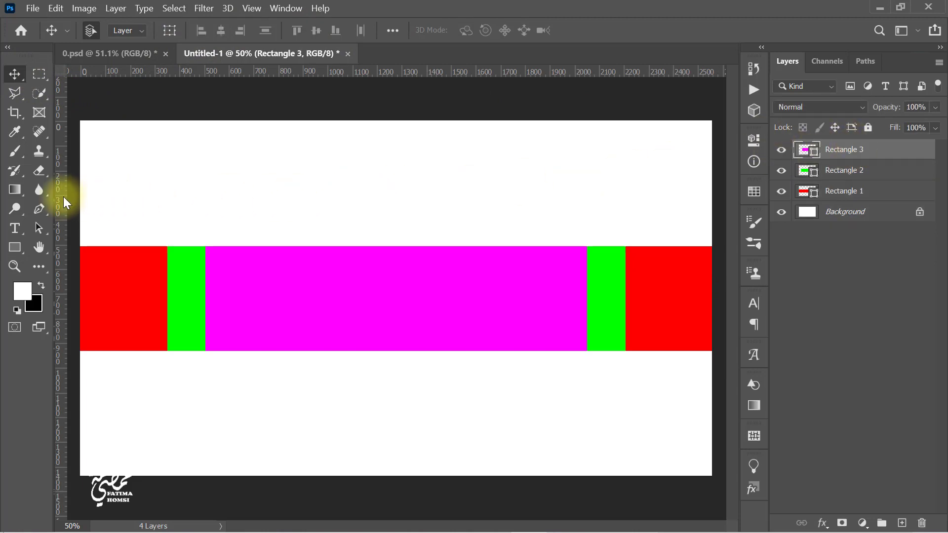
Add vertical guides at the colour bar edges and horizontal guides along the band's top and bottom.
{"action": "left_click_drag", "start_coordinate": [67, 203], "coordinate": [167, 215]}
{"action": "left_click_drag", "start_coordinate": [62, 237], "coordinate": [586, 239]}
{"action": "mouse_move", "coordinate": [75, 260]}
{"action": "left_mouse_down"}
{"action": "mouse_move", "coordinate": [635, 271]}
{"action": "mouse_move", "coordinate": [626, 271]}
{"action": "left_mouse_up"}
{"action": "left_click_drag", "start_coordinate": [516, 72], "coordinate": [522, 246]}
{"action": "left_click_drag", "start_coordinate": [494, 71], "coordinate": [493, 350]}
Delete the three bar layers and draw a rectangle covering the whole card.
{"action": "left_click", "coordinate": [863, 197], "text": "shift"}
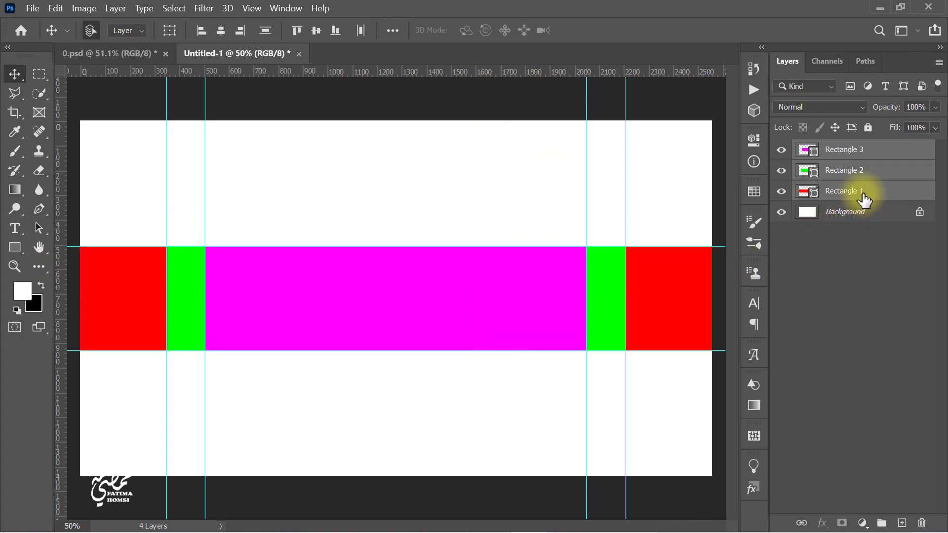
{"action": "left_click_drag", "start_coordinate": [866, 168], "coordinate": [921, 512]}
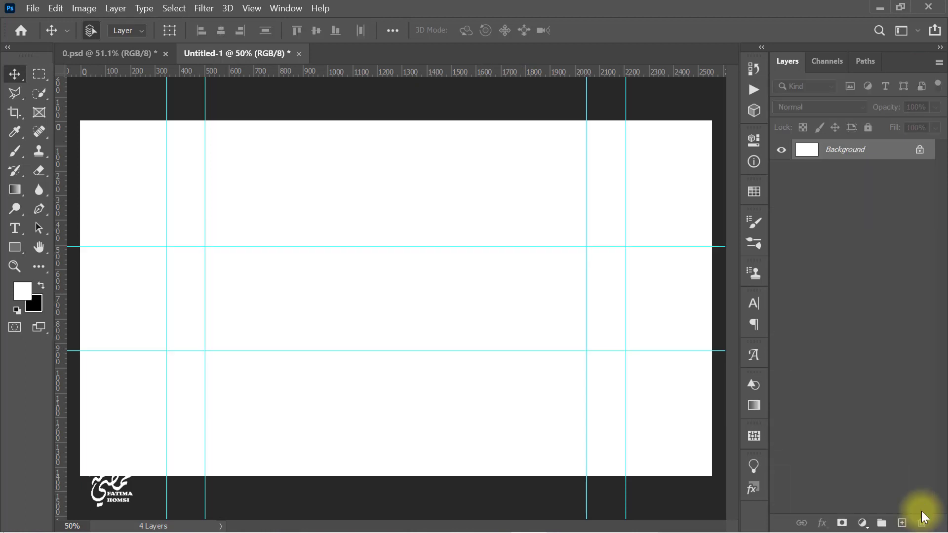
{"action": "left_click", "coordinate": [15, 249]}
{"action": "mouse_move", "coordinate": [75, 114]}
{"action": "left_mouse_down"}
{"action": "mouse_move", "coordinate": [440, 400]}
{"action": "mouse_move", "coordinate": [724, 490]}
{"action": "left_mouse_up"}
Fill Rectangle 1 with dark maroon #350c21.
{"action": "left_click", "coordinate": [708, 136]}
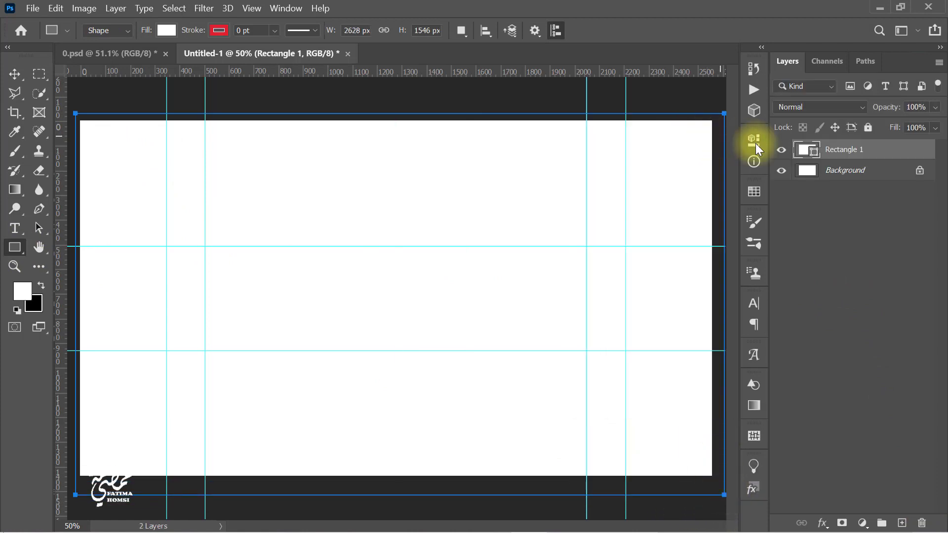
{"action": "double_click", "coordinate": [805, 150]}
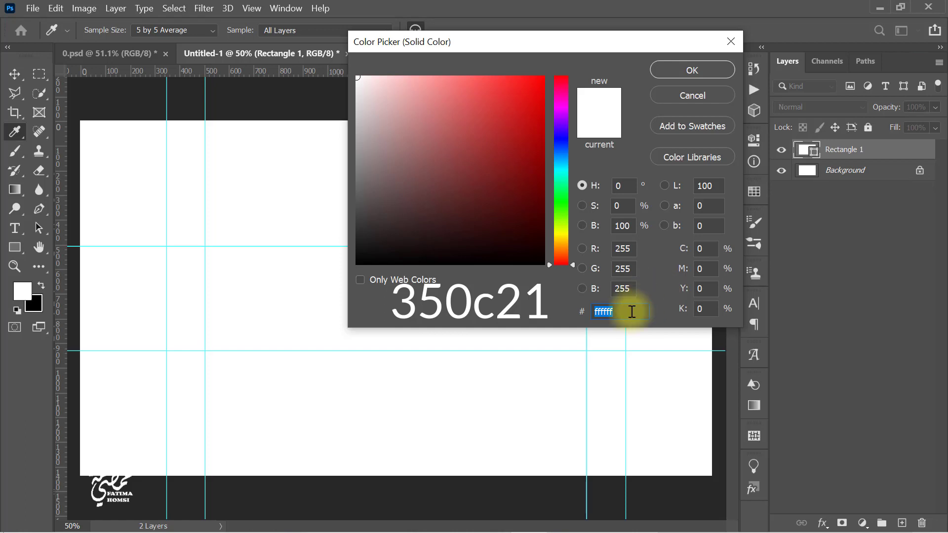
{"action": "type", "text": "350c21"}
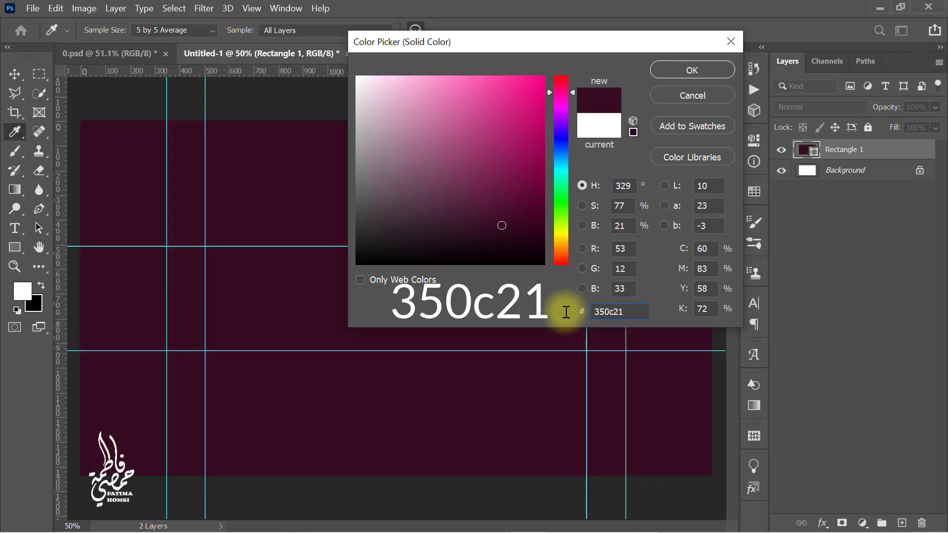
{"action": "left_click", "coordinate": [684, 70]}
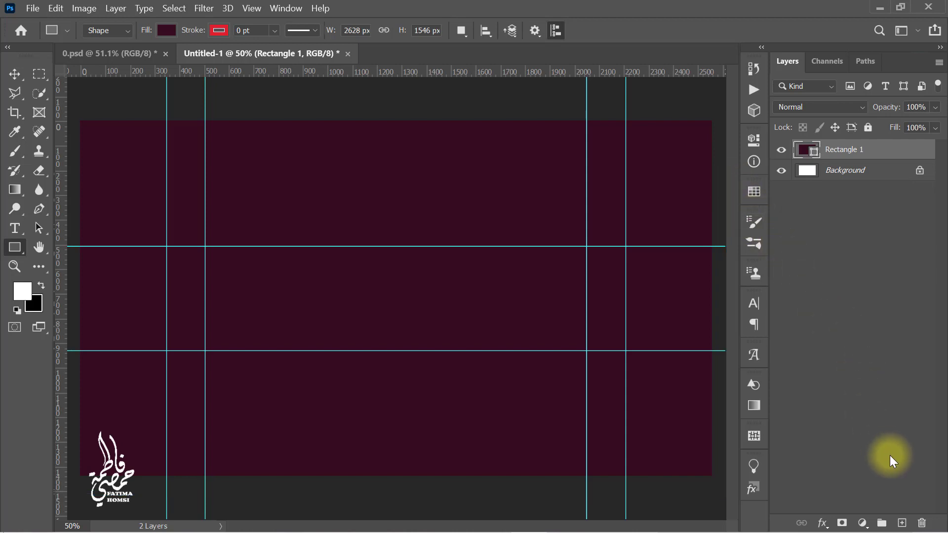
Paint a soft white glow on a new layer, set it to Soft Light, and scale it to about 253%.
{"action": "left_click", "coordinate": [902, 525]}
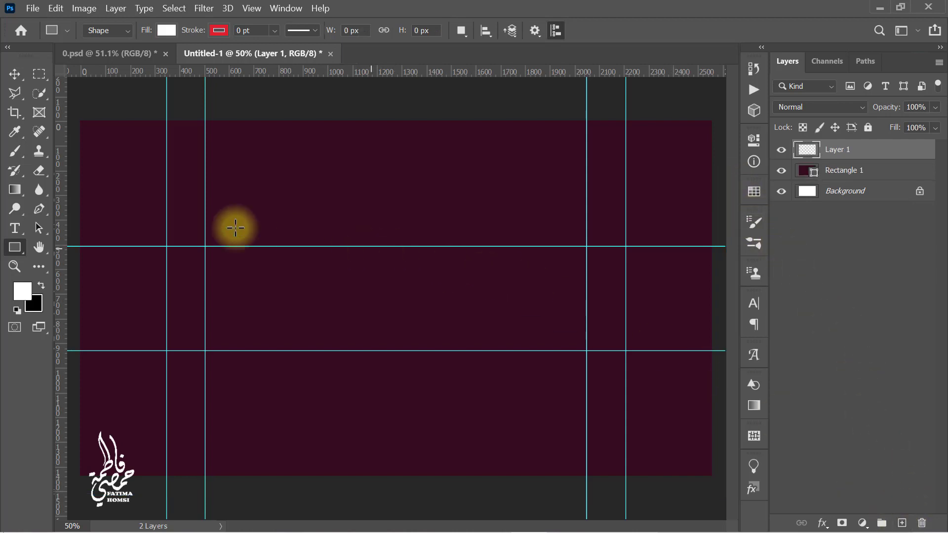
{"action": "left_click", "coordinate": [14, 151]}
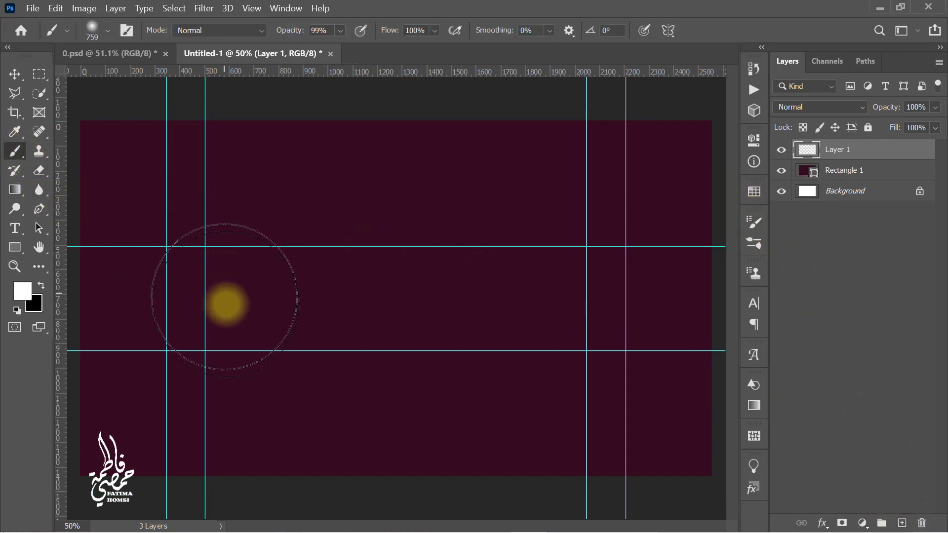
{"action": "left_click", "coordinate": [224, 299]}
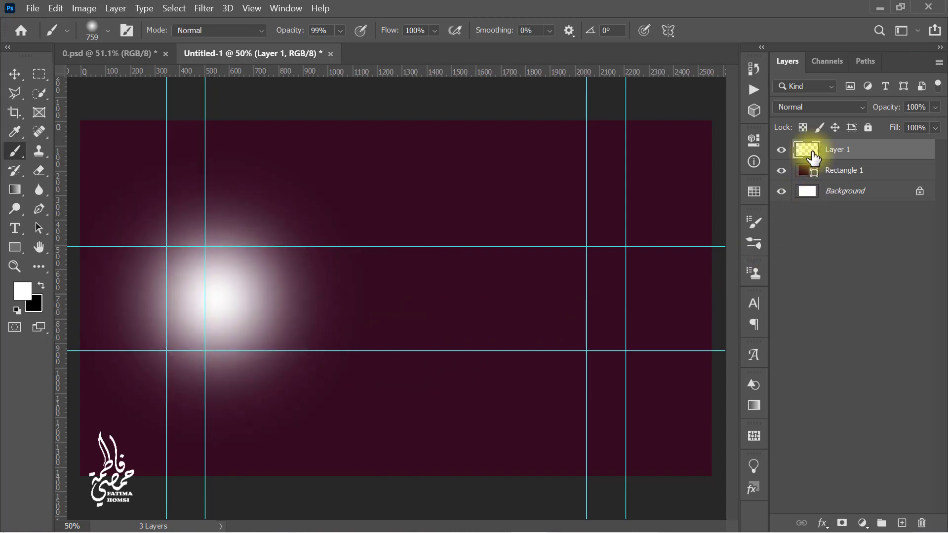
{"action": "left_click", "coordinate": [825, 106]}
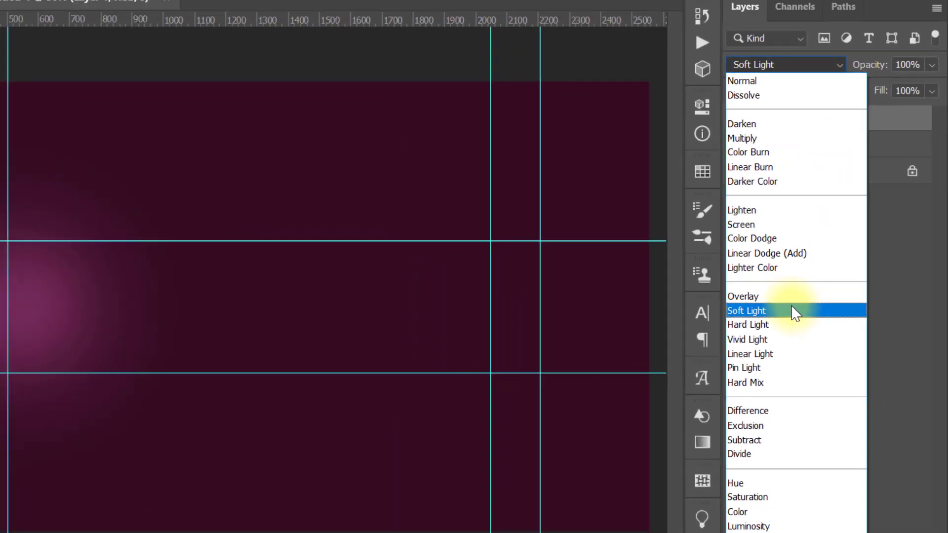
{"action": "left_click", "coordinate": [760, 321]}
{"action": "key", "text": "ctrl+t"}
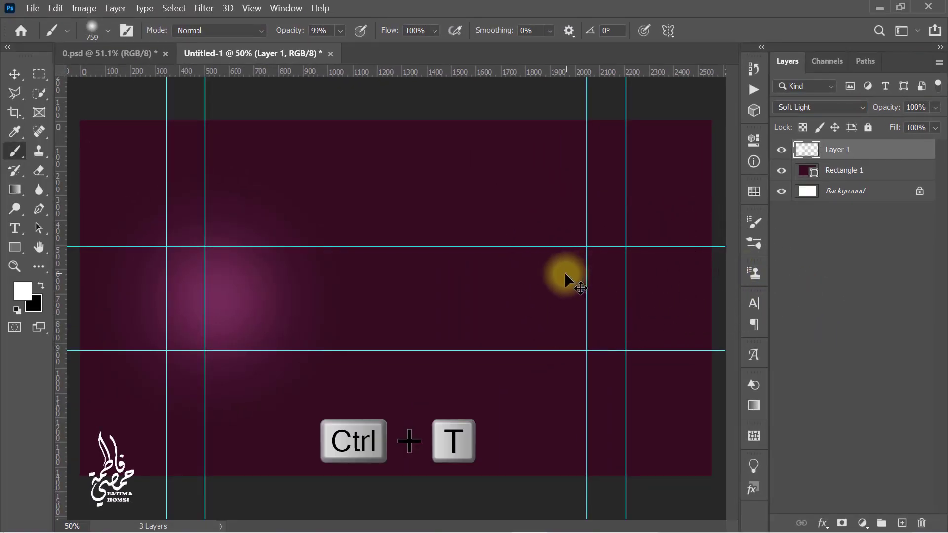
{"action": "left_click_drag", "start_coordinate": [366, 301], "coordinate": [586, 299]}
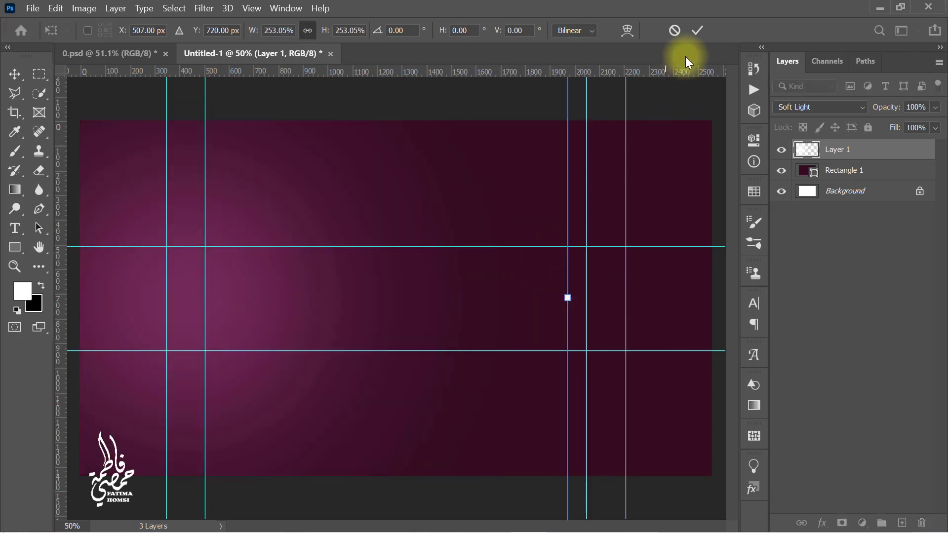
{"action": "left_click", "coordinate": [697, 30]}
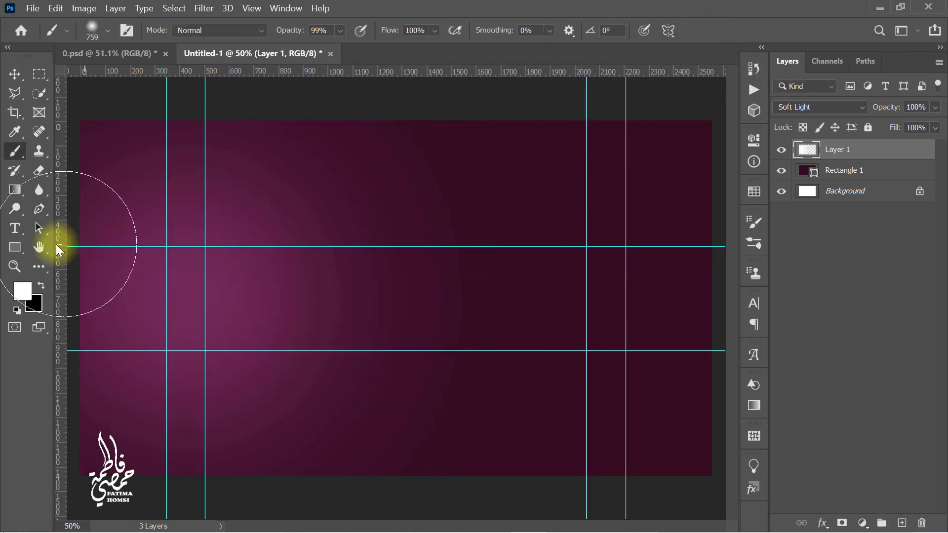
{"action": "left_click", "coordinate": [17, 249]}
Draw a new rectangle over the card's centre and warp it into an Arc.
{"action": "left_click_drag", "start_coordinate": [241, 169], "coordinate": [589, 418]}
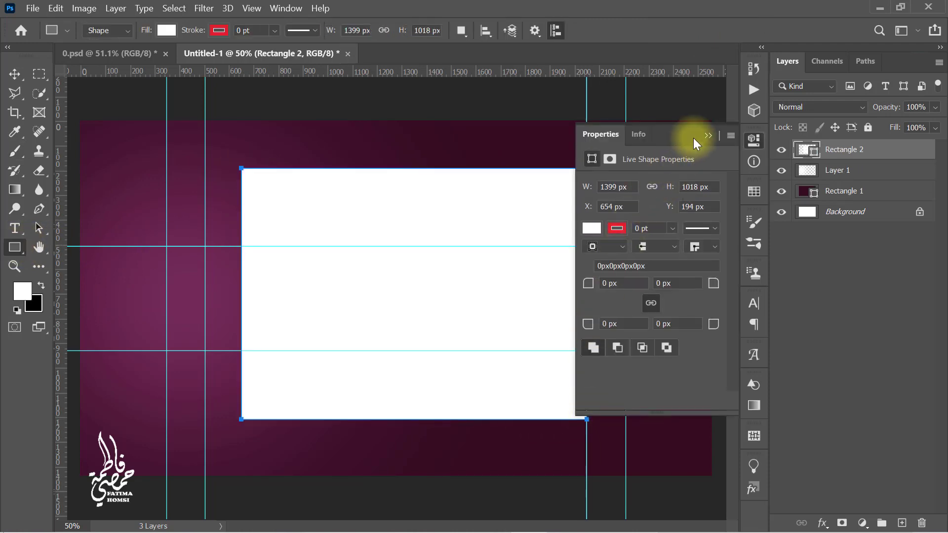
{"action": "left_click", "coordinate": [706, 134]}
{"action": "key", "text": "ctrl+t"}
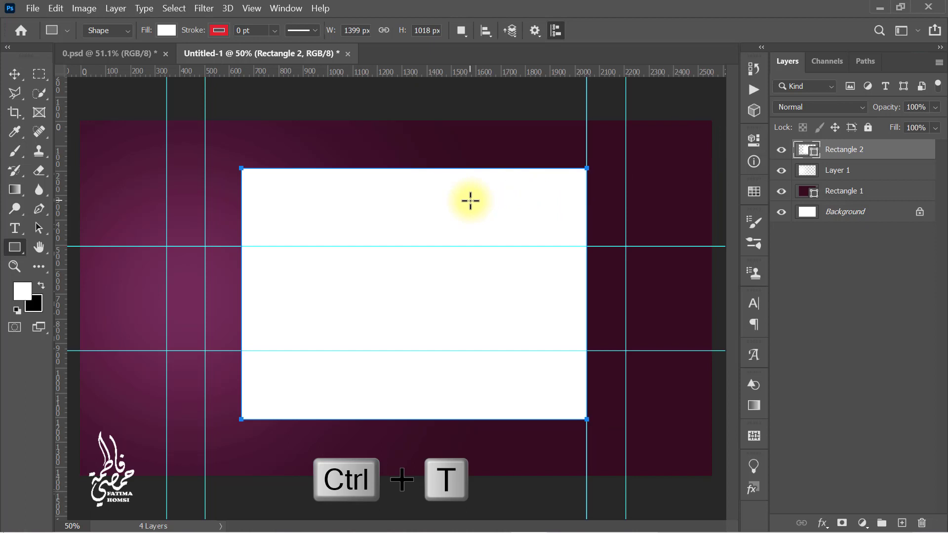
{"action": "right_click", "coordinate": [468, 197]}
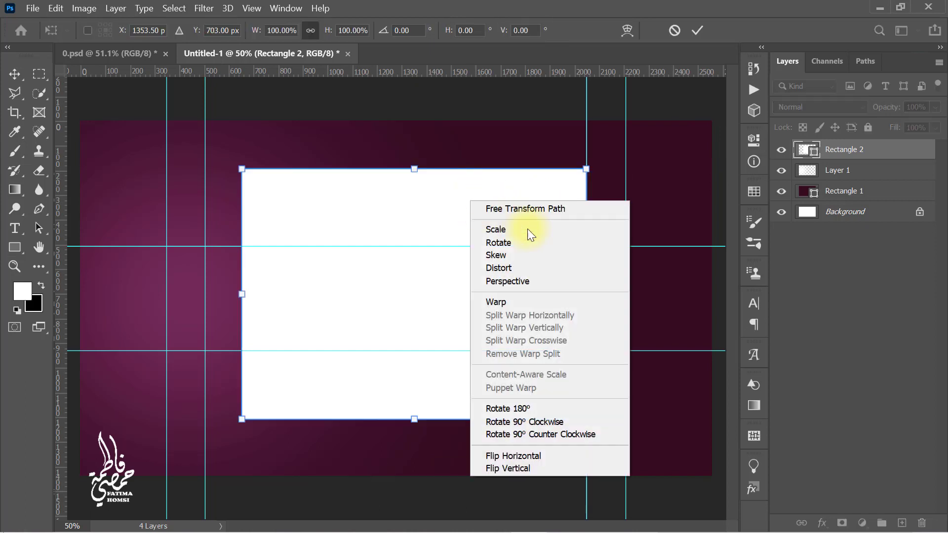
{"action": "left_click", "coordinate": [540, 301]}
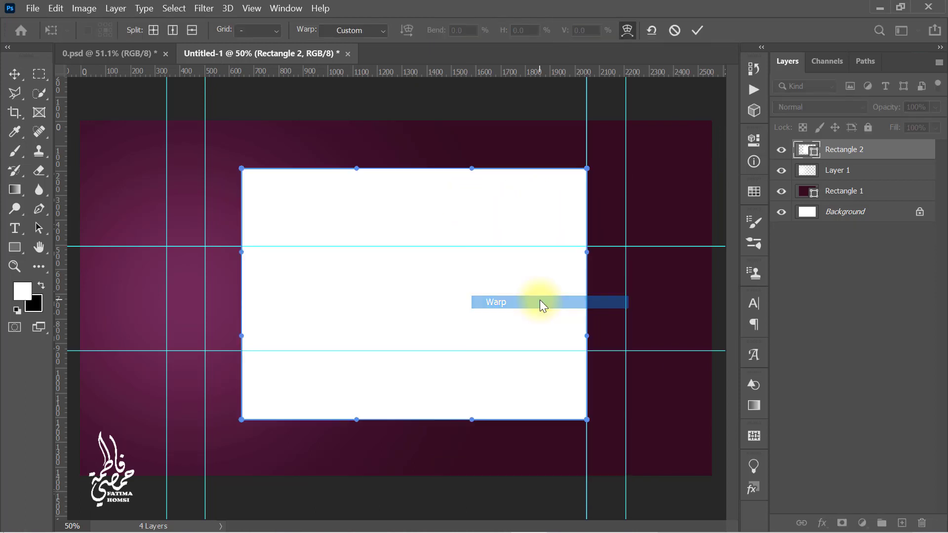
{"action": "left_click", "coordinate": [365, 32]}
{"action": "left_click", "coordinate": [367, 66]}
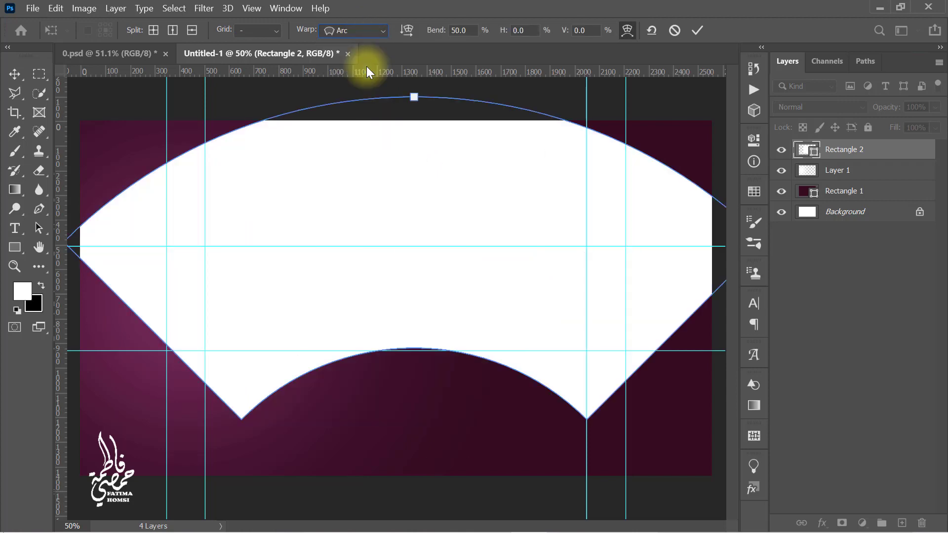
Rotate the arched shape about 89°, enlarge it to 167% and shift it right.
{"action": "key", "text": "ctrl+t"}
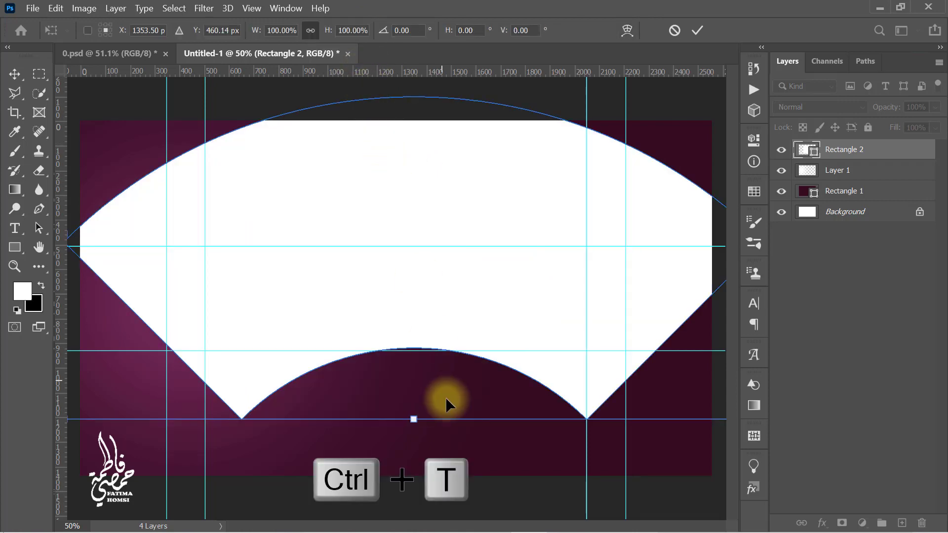
{"action": "left_click_drag", "start_coordinate": [443, 440], "coordinate": [221, 268]}
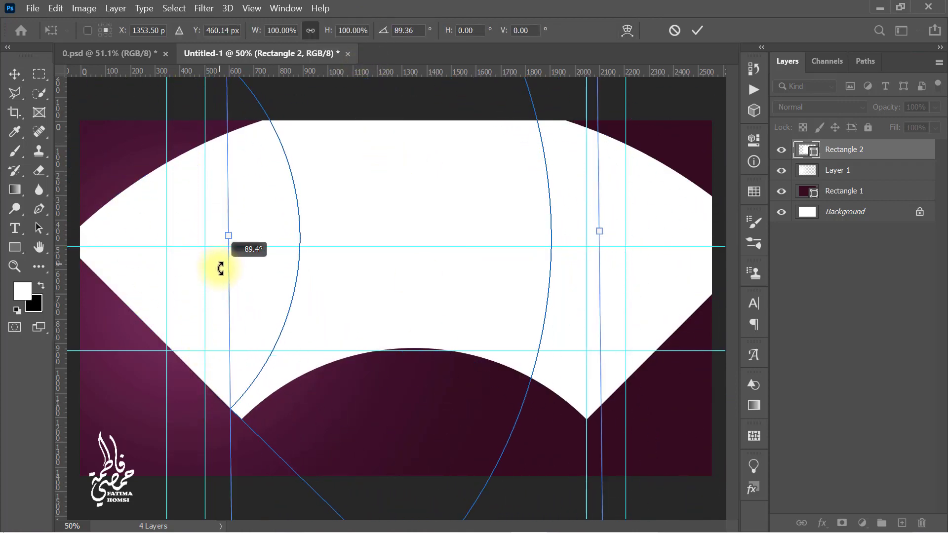
{"action": "left_click_drag", "start_coordinate": [600, 231], "coordinate": [724, 237]}
{"action": "left_click_drag", "start_coordinate": [491, 302], "coordinate": [703, 290]}
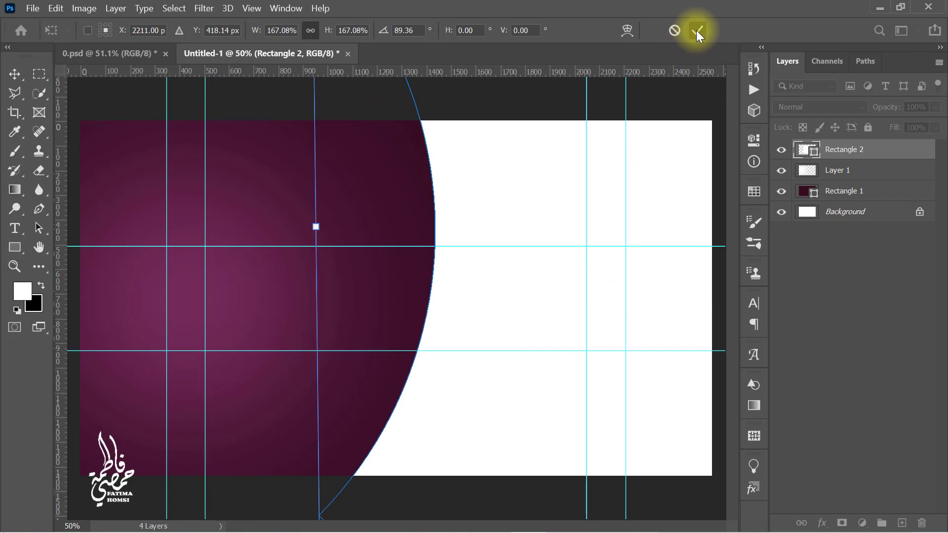
{"action": "left_click", "coordinate": [697, 31]}
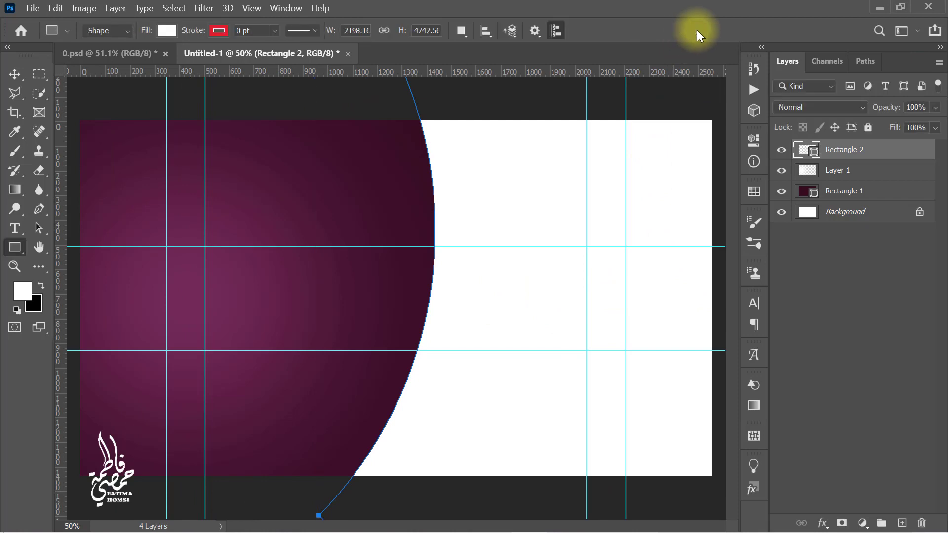
Recolour Rectangle 2 to purple #5b1e43 and start tilting it about -6°.
{"action": "double_click", "coordinate": [806, 154]}
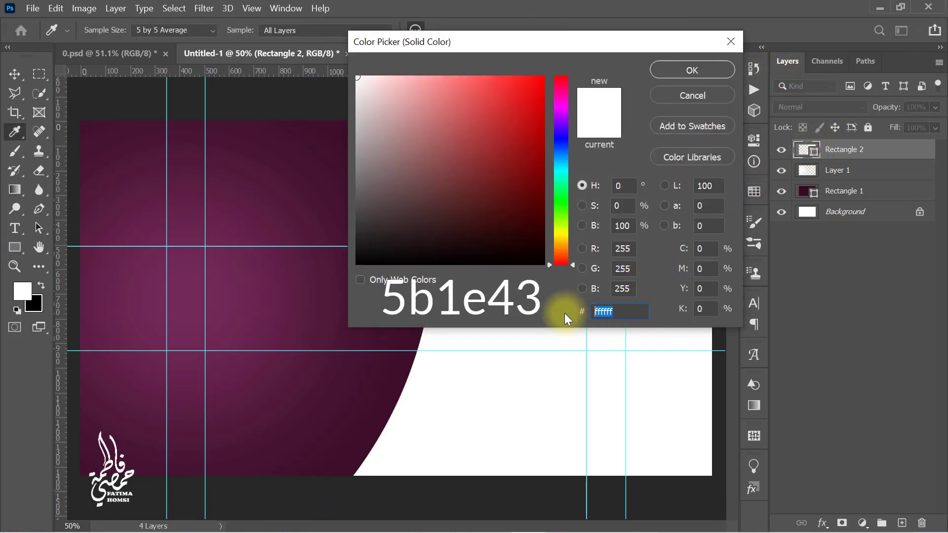
{"action": "type", "text": "5b1e43"}
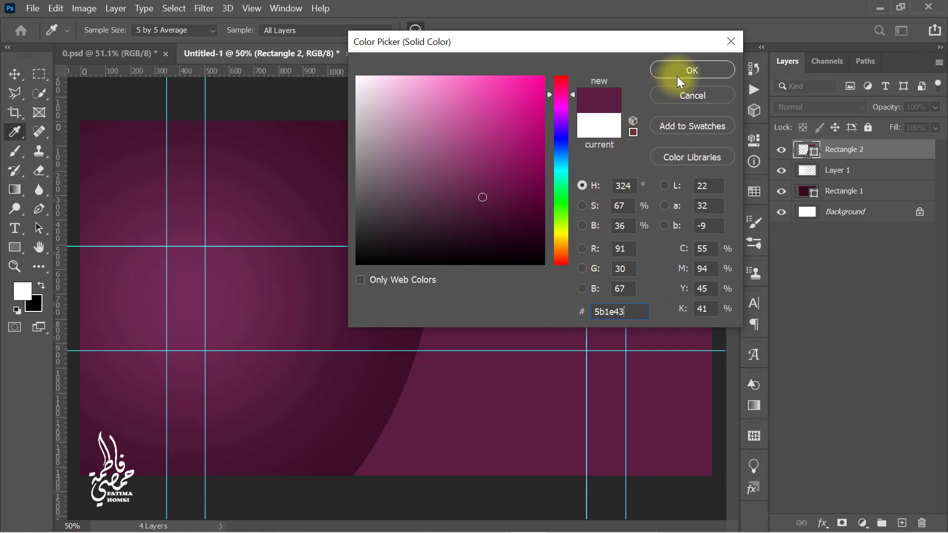
{"action": "left_click", "coordinate": [683, 73]}
{"action": "key", "text": "ctrl+t"}
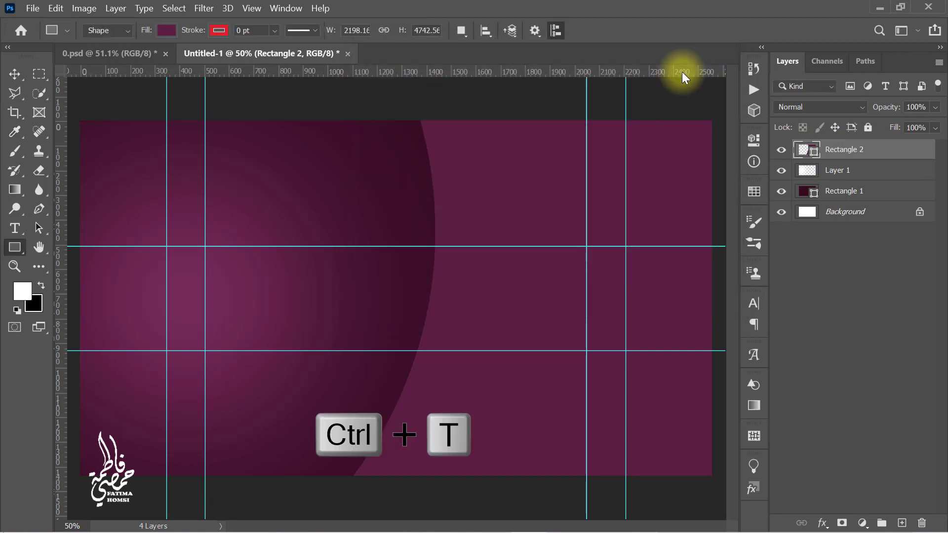
{"action": "left_click_drag", "start_coordinate": [292, 200], "coordinate": [292, 227]}
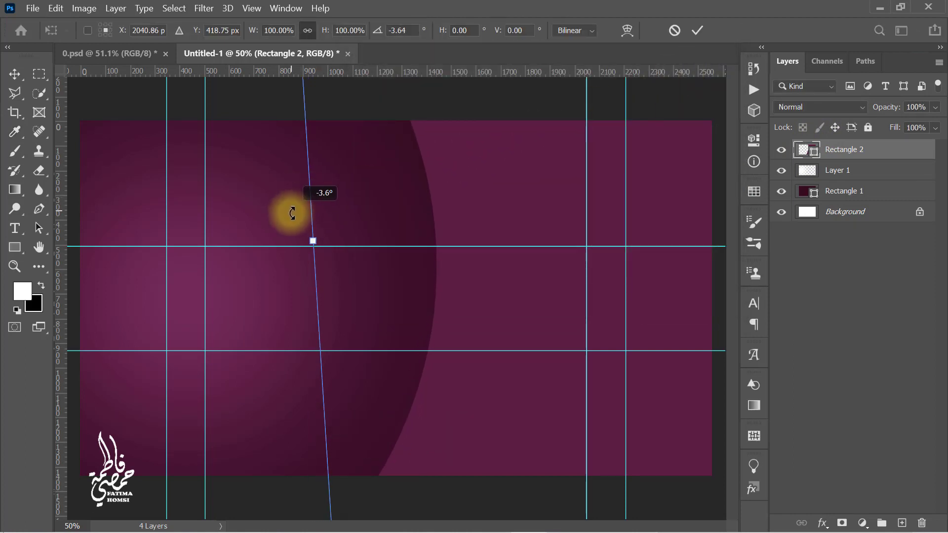
Apply the tilt, duplicate the curved panel, and fill the copy with #e3c57d.
{"action": "left_click", "coordinate": [696, 30]}
{"action": "key", "text": "ctrl+j"}
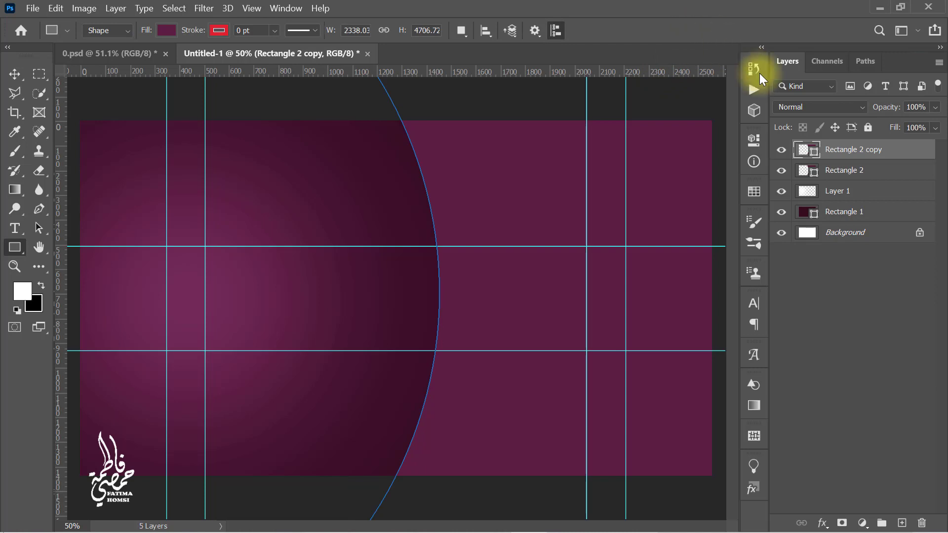
{"action": "double_click", "coordinate": [806, 150]}
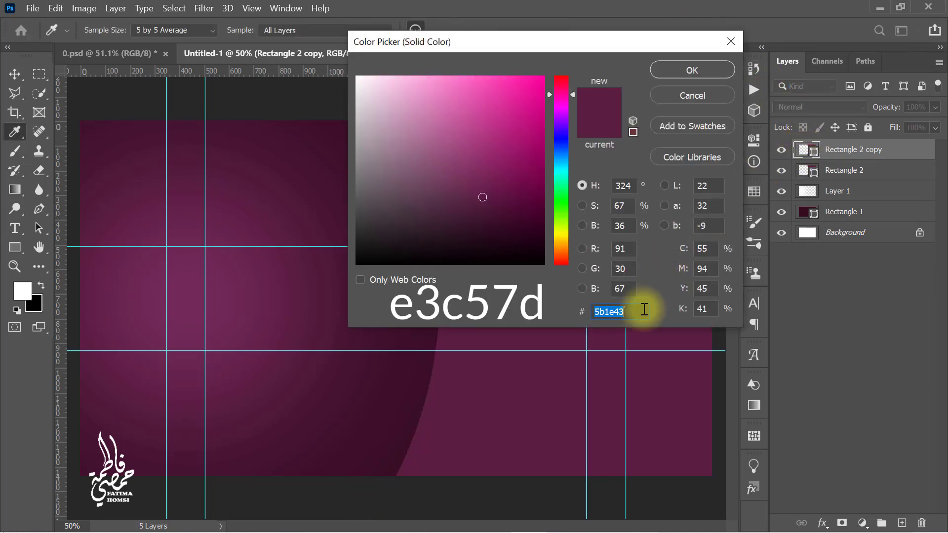
{"action": "type", "text": "e3c57d"}
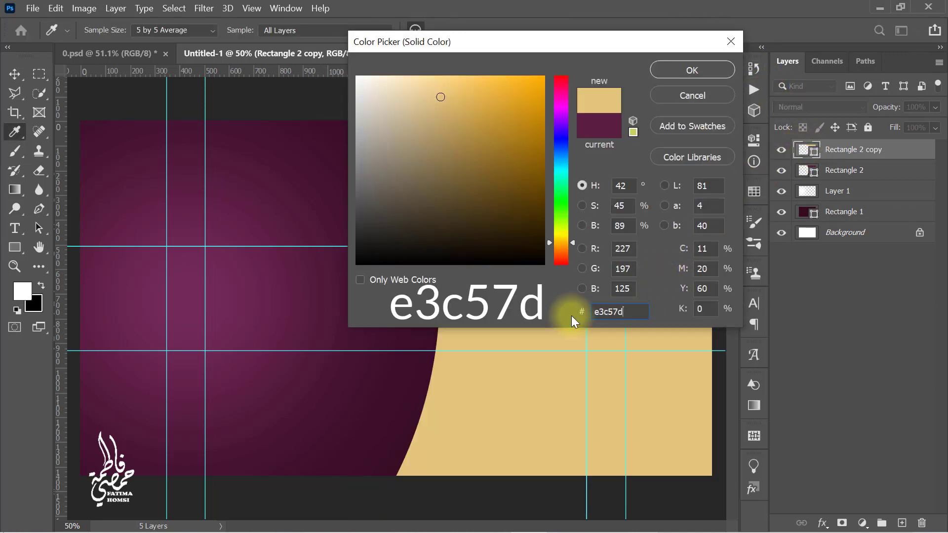
{"action": "left_click", "coordinate": [670, 72]}
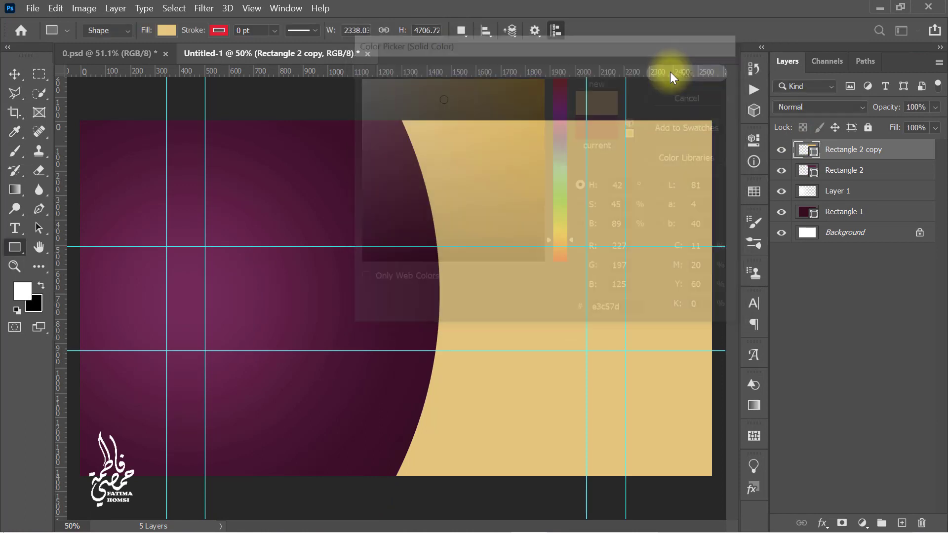
Nudge the Rectangle 2 copy right with the arrow key to reveal a purple strip.
{"action": "left_click", "coordinate": [11, 73]}
{"action": "key", "text": "Right"}
{"action": "key", "text": "Right"}
{"action": "key", "text": "Right"}
{"action": "key", "text": "Right"}
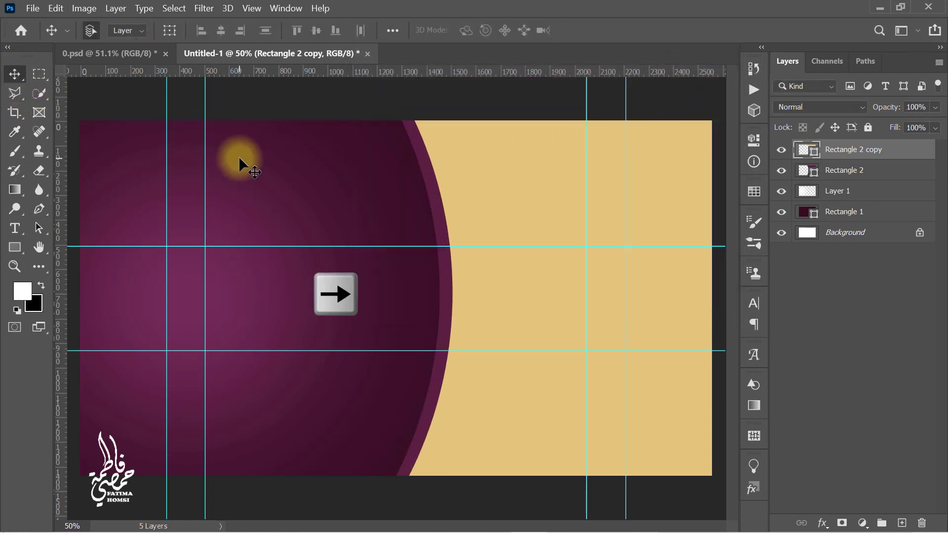
{"action": "key", "text": "Right"}
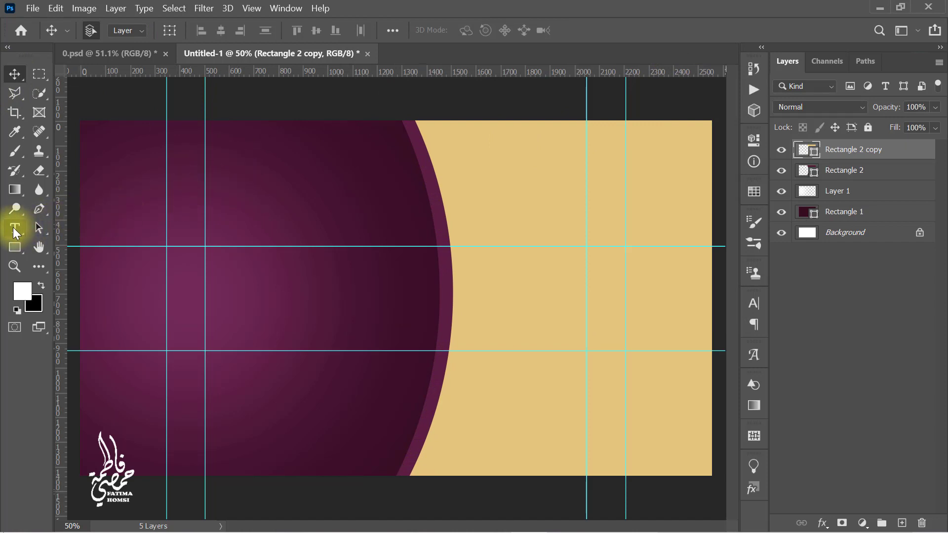
Move both curved shapes about 42 px to the right.
{"action": "left_click", "coordinate": [15, 228]}
{"action": "left_click", "coordinate": [869, 172], "text": "shift"}
{"action": "key", "text": "ctrl+t"}
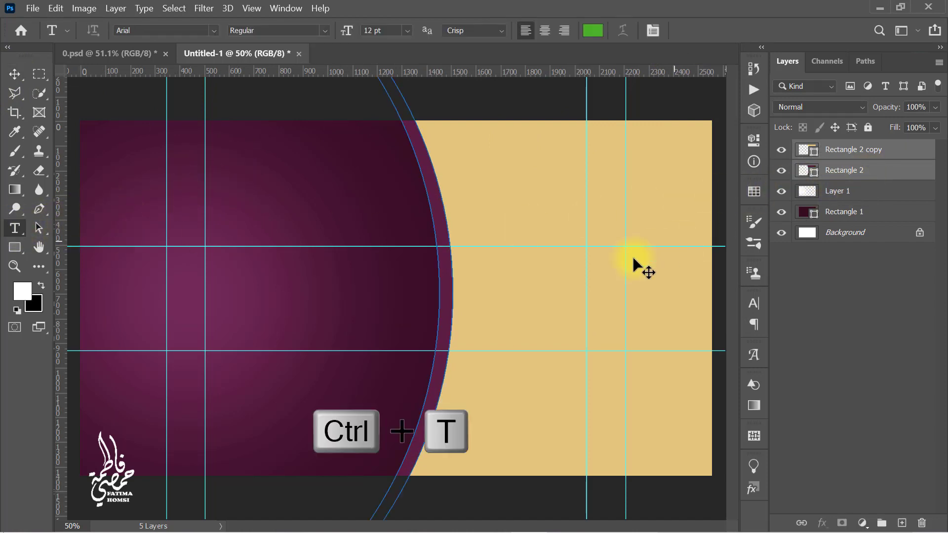
{"action": "left_click_drag", "start_coordinate": [530, 288], "coordinate": [550, 289]}
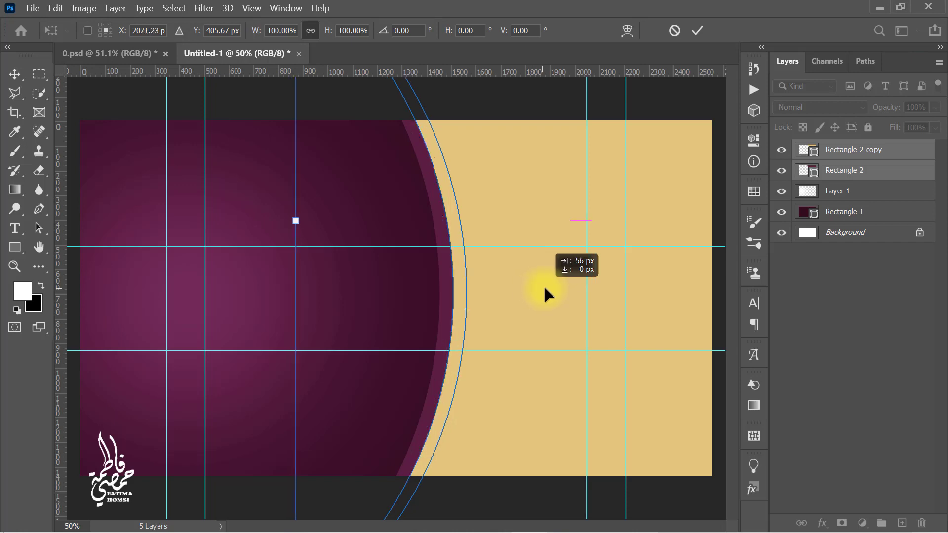
{"action": "left_click", "coordinate": [696, 31]}
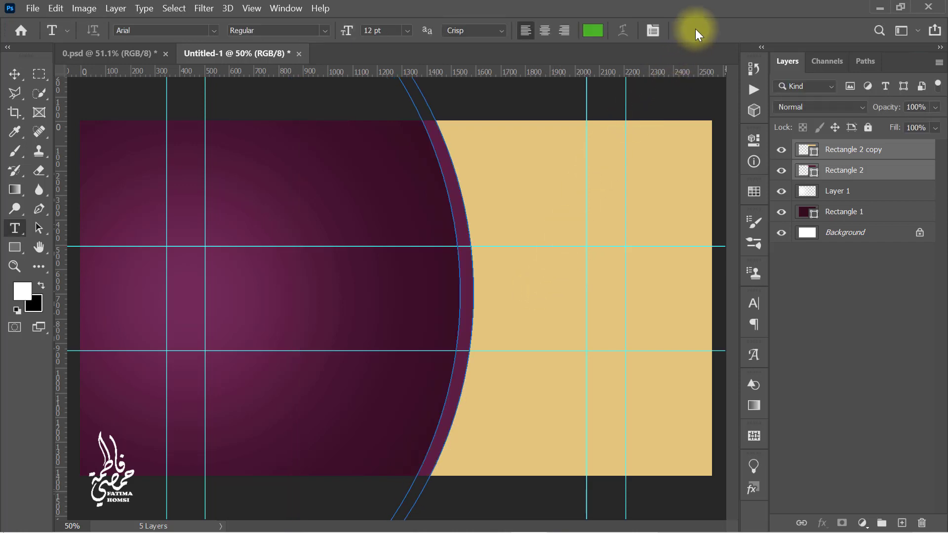
Group the card layers into a group named BACKGROUND and delete the unlocked Layer 0.
{"action": "left_click", "coordinate": [885, 155]}
{"action": "left_click", "coordinate": [887, 218], "text": "shift"}
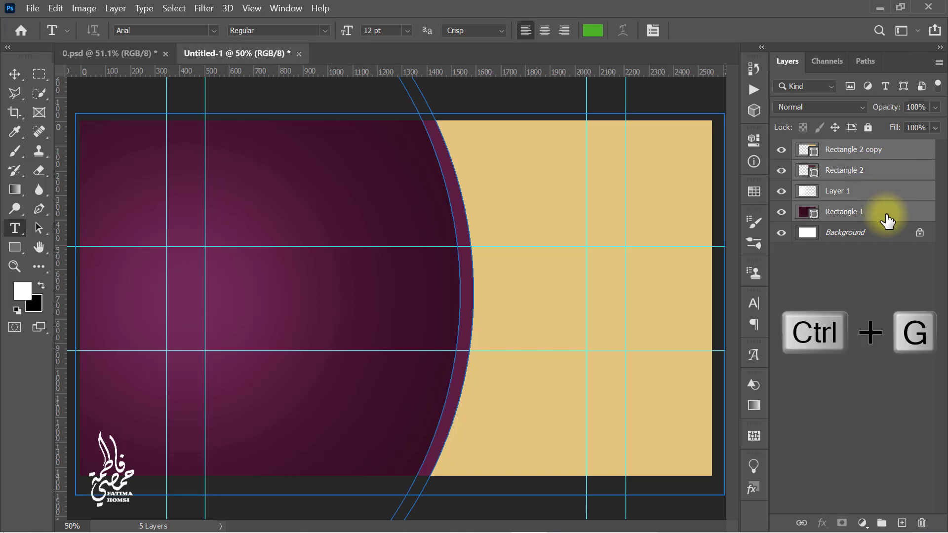
{"action": "key", "text": "ctrl+g"}
{"action": "double_click", "coordinate": [837, 148]}
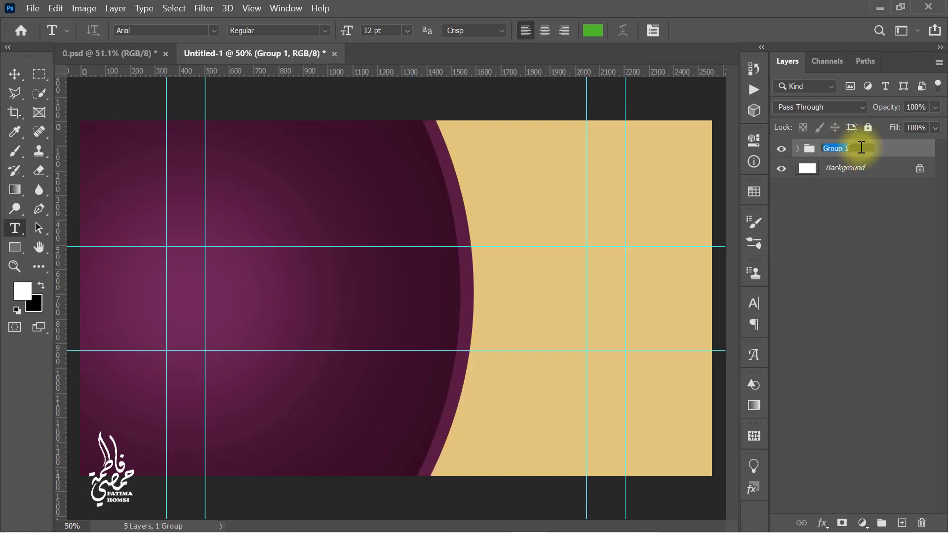
{"action": "type", "text": "BACKGROUND"}
{"action": "key", "text": "Return"}
{"action": "left_click", "coordinate": [920, 168]}
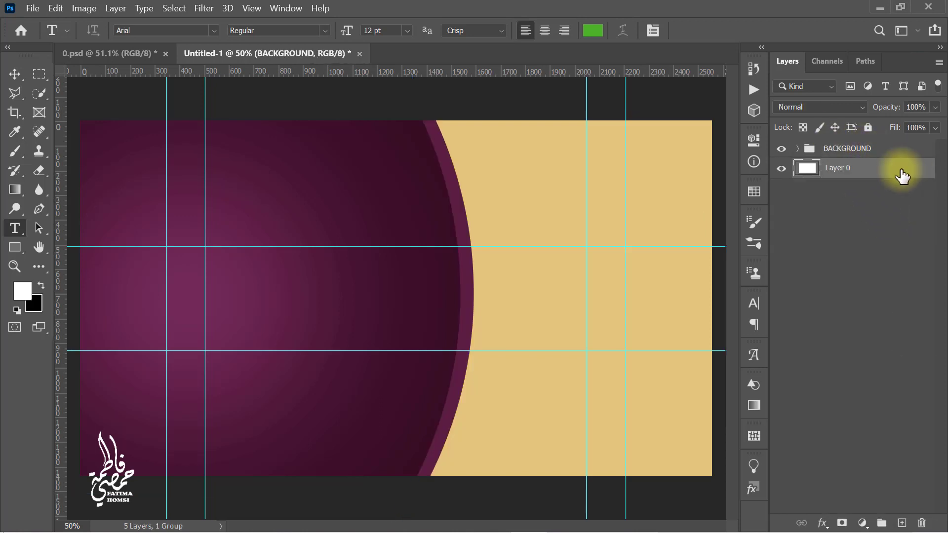
{"action": "left_click_drag", "start_coordinate": [903, 170], "coordinate": [921, 523]}
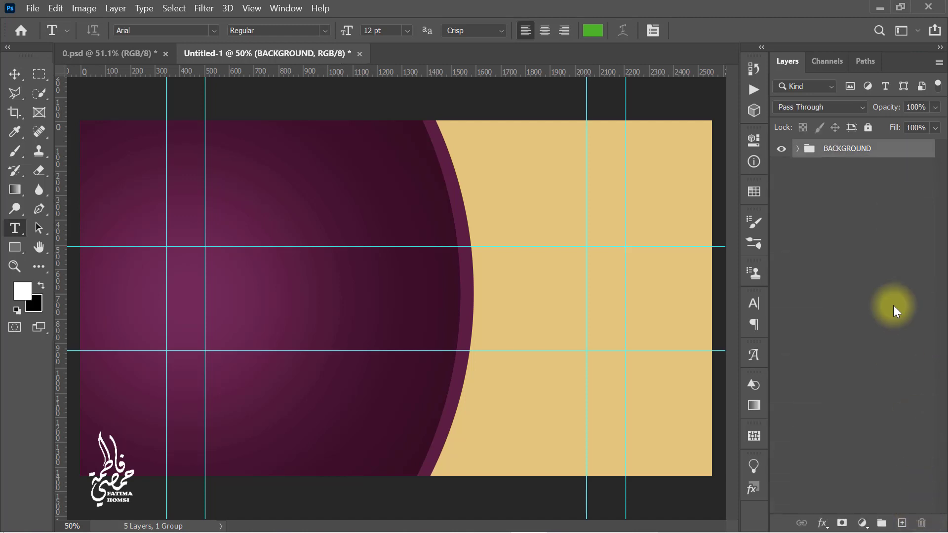
Type YOUR NAME on the purple side in beige sampled from the card.
{"action": "left_click", "coordinate": [227, 256]}
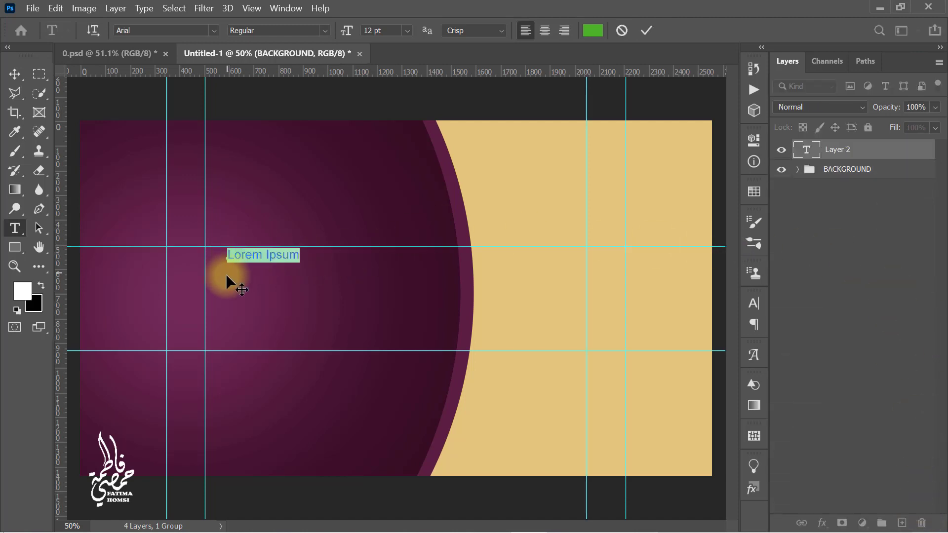
{"action": "type", "text": "YOUR NAME"}
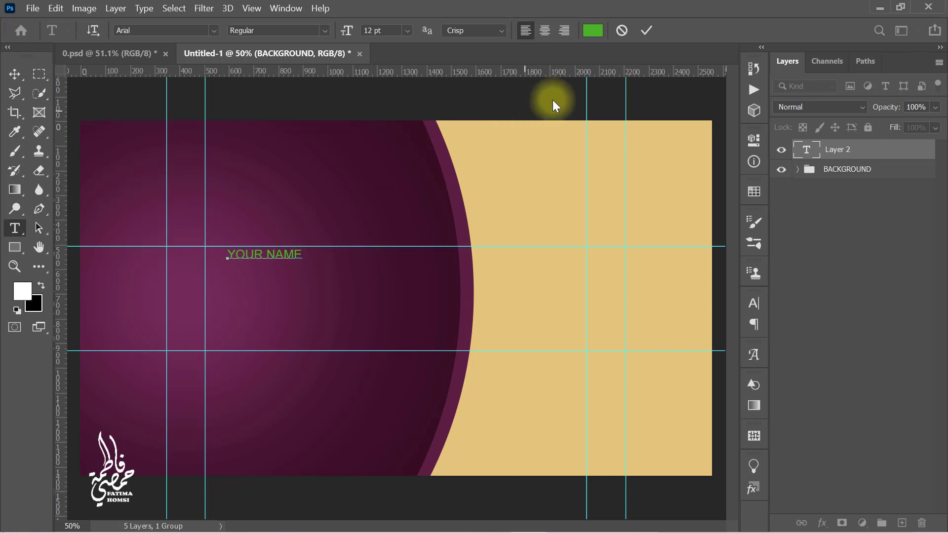
{"action": "left_click", "coordinate": [644, 30]}
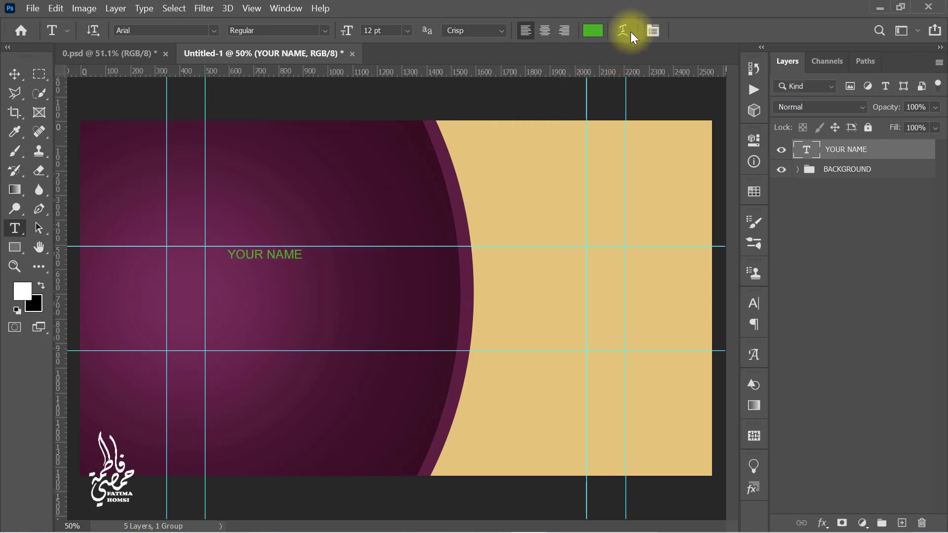
{"action": "left_click", "coordinate": [595, 31]}
{"action": "left_click", "coordinate": [546, 388]}
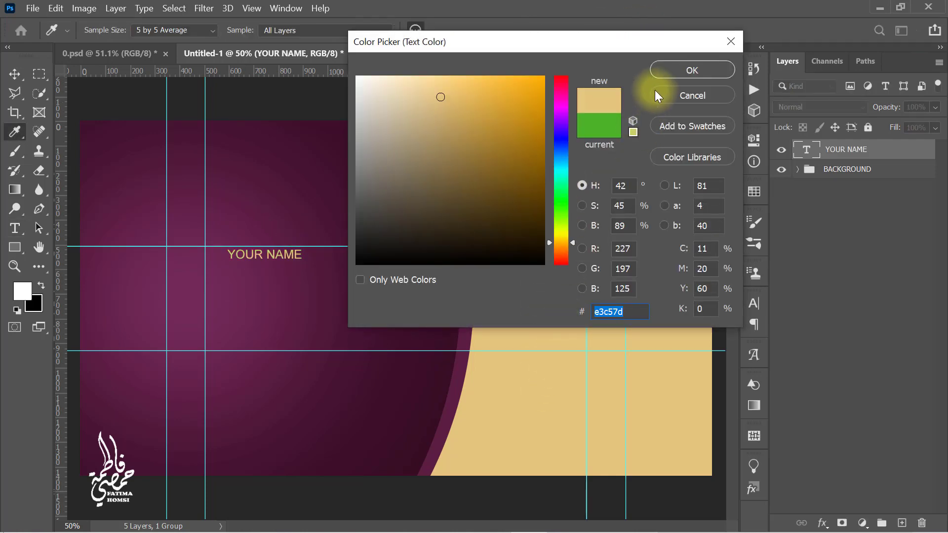
{"action": "left_click", "coordinate": [666, 70]}
Enlarge YOUR NAME, move it lower, and set it in Times New Roman.
{"action": "key", "text": "ctrl+t"}
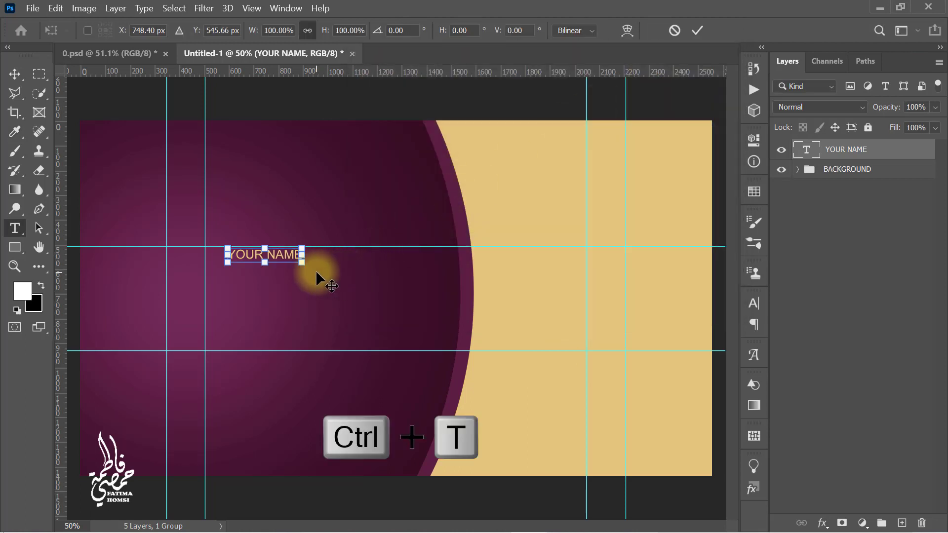
{"action": "mouse_move", "coordinate": [302, 262]}
{"action": "left_mouse_down"}
{"action": "mouse_move", "coordinate": [365, 275]}
{"action": "mouse_move", "coordinate": [310, 279]}
{"action": "mouse_move", "coordinate": [326, 278]}
{"action": "left_mouse_up"}
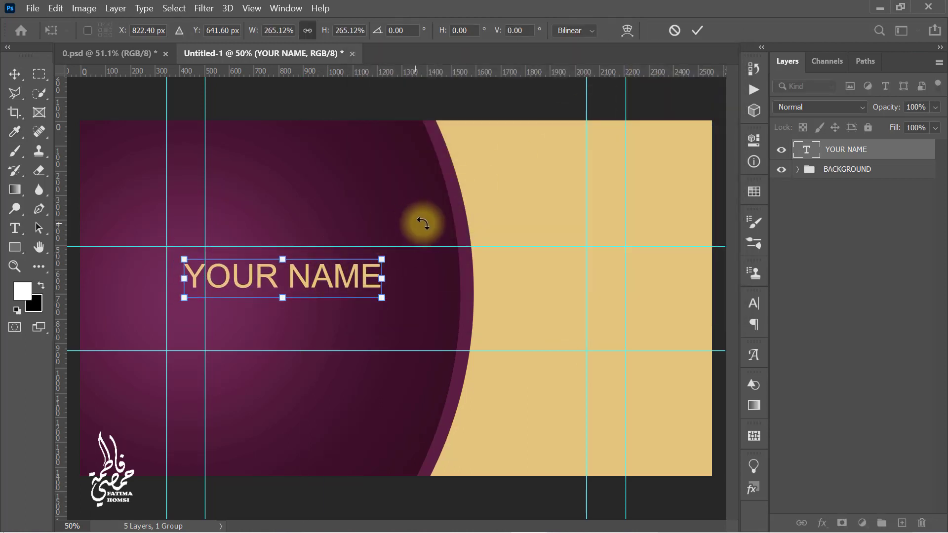
{"action": "left_click", "coordinate": [698, 32]}
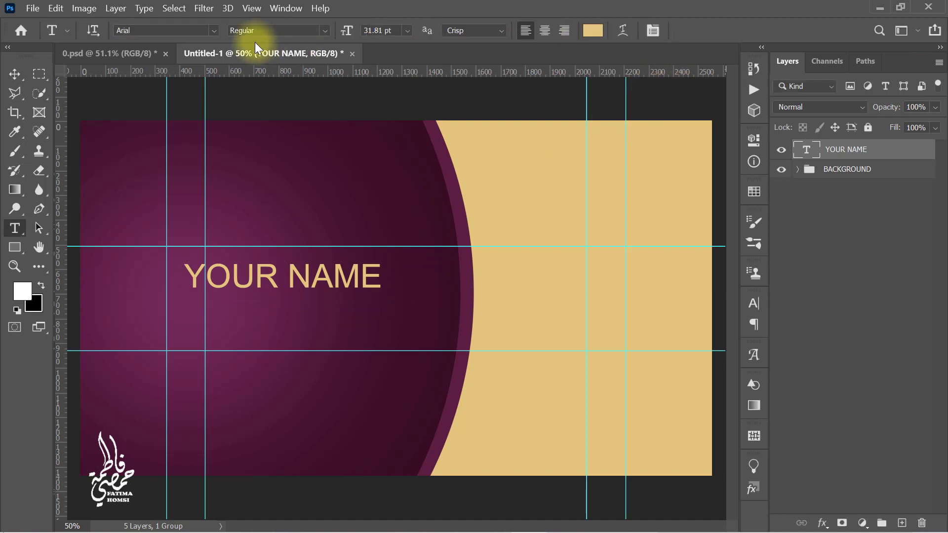
{"action": "left_click", "coordinate": [215, 30]}
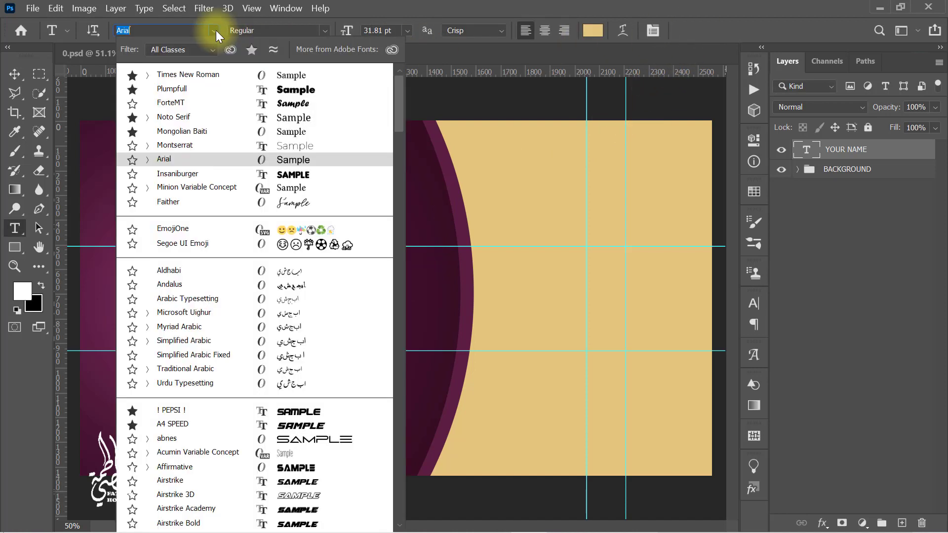
{"action": "left_click", "coordinate": [216, 74]}
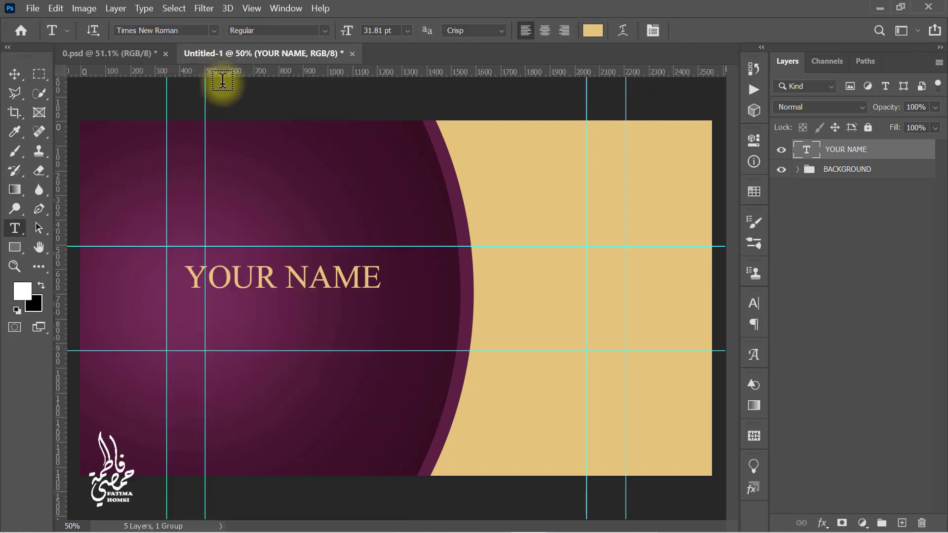
{"action": "left_click", "coordinate": [15, 248]}
{"action": "scroll", "coordinate": [267, 346], "scroll_direction": "up", "scroll_amount": 3}
{"action": "scroll", "coordinate": [272, 339], "scroll_direction": "up", "scroll_amount": 2}
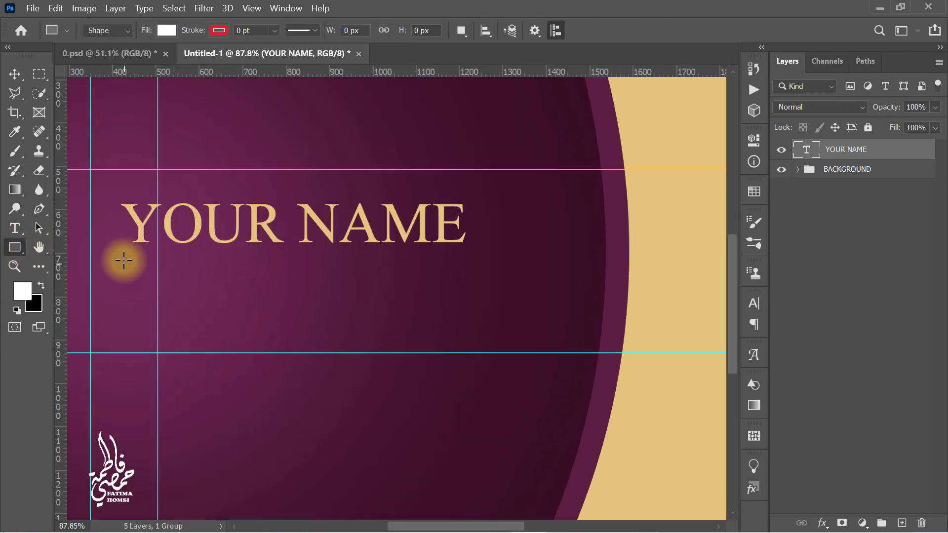
Draw a 792 x 5 px beige bar, Rectangle 3, beneath YOUR NAME.
{"action": "left_click_drag", "start_coordinate": [121, 253], "coordinate": [466, 255]}
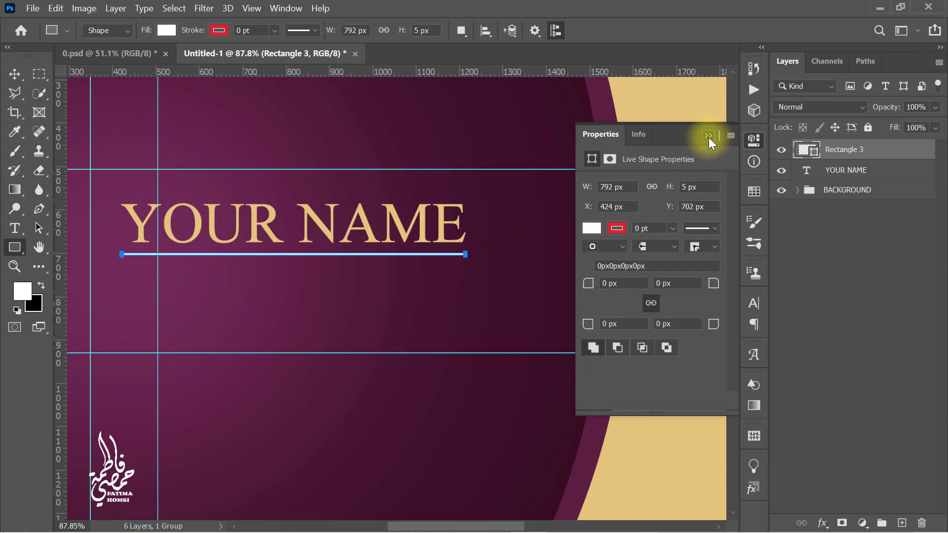
{"action": "left_click", "coordinate": [708, 137]}
{"action": "left_click", "coordinate": [168, 31]}
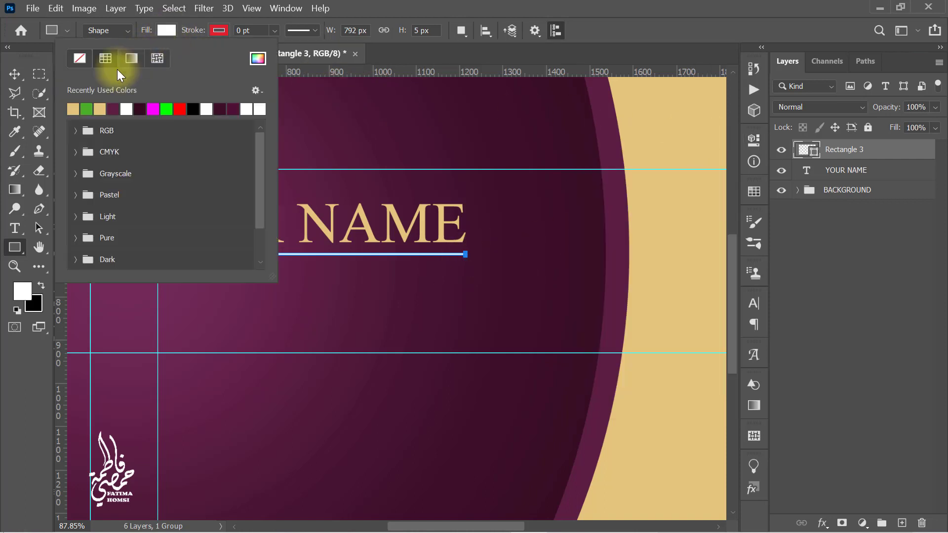
{"action": "key", "text": "Return"}
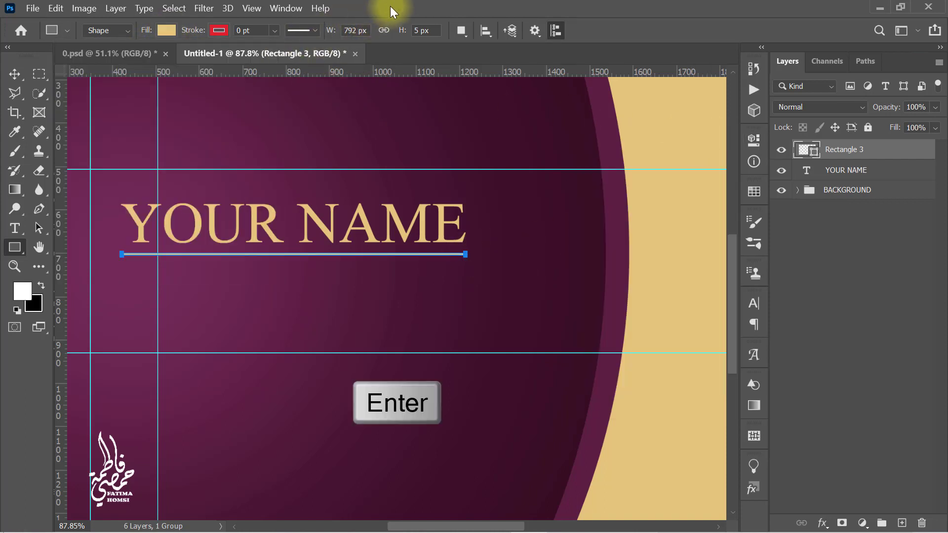
{"action": "scroll", "coordinate": [387, 132], "scroll_direction": "down", "scroll_amount": 1}
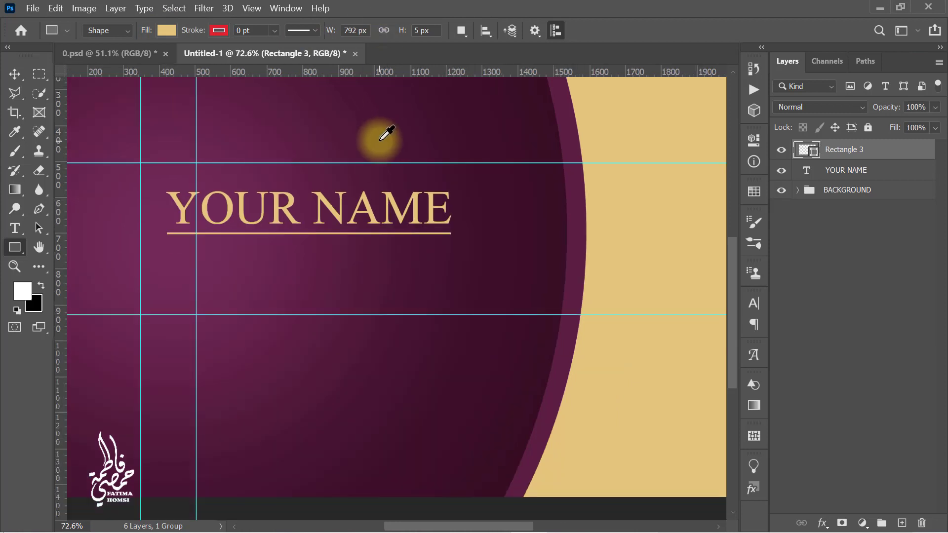
{"action": "scroll", "coordinate": [387, 132], "scroll_direction": "down", "scroll_amount": 1}
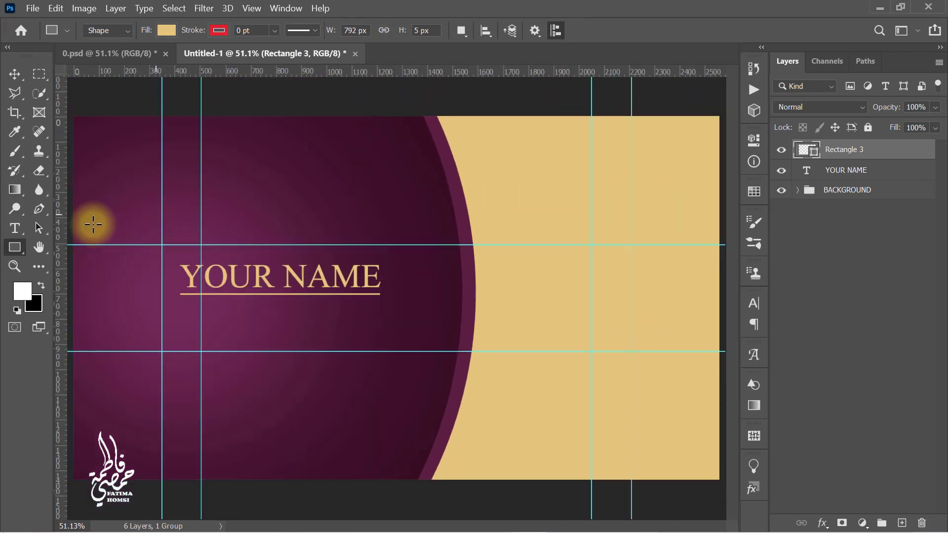
Paste the youraddress@.com e-mail text as a new line and set it to Arial Regular.
{"action": "left_click", "coordinate": [14, 228]}
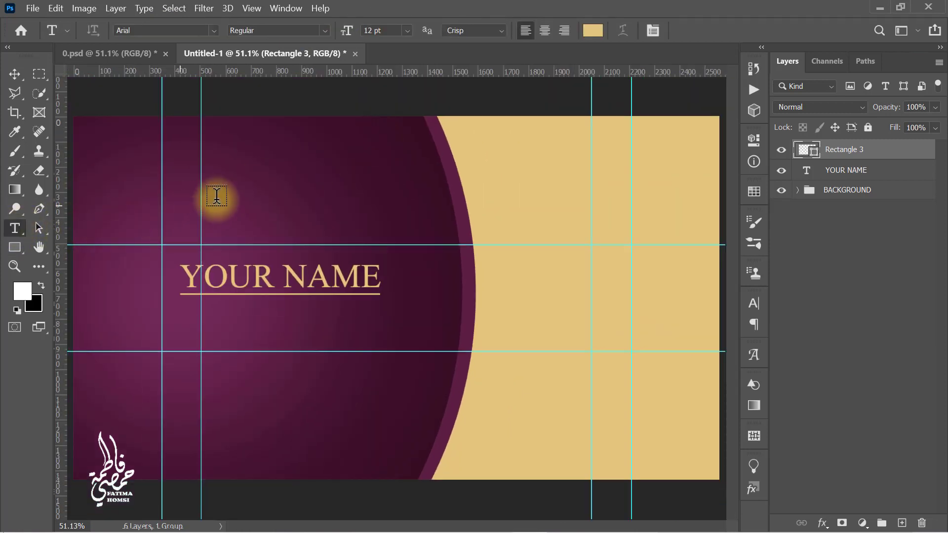
{"action": "left_click", "coordinate": [277, 188]}
{"action": "key", "text": "ctrl+v"}
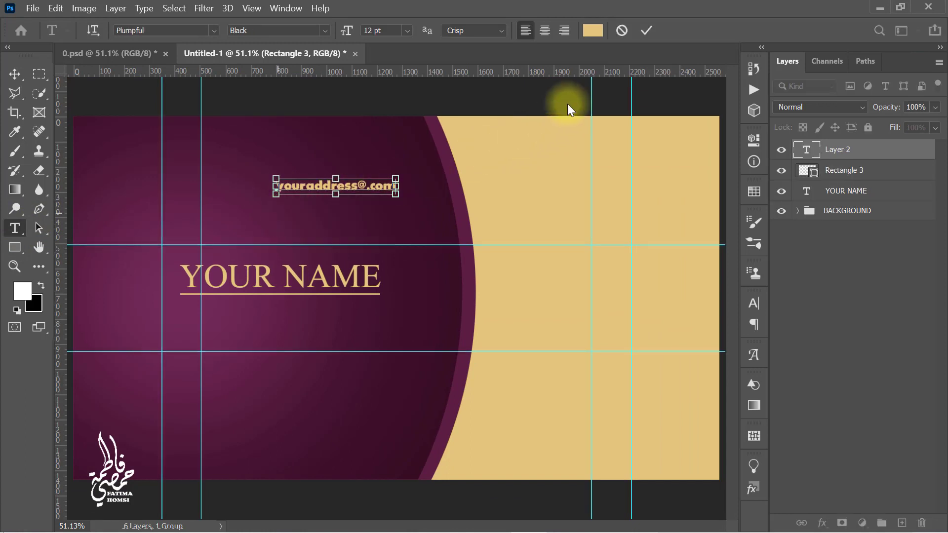
{"action": "key", "text": "ctrl+Return"}
{"action": "left_click", "coordinate": [645, 30]}
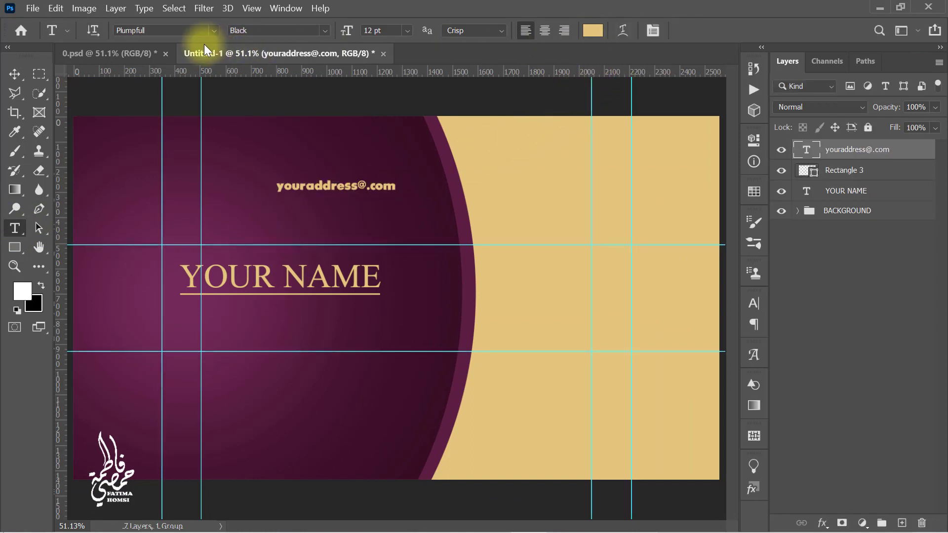
{"action": "type", "text": "arial"}
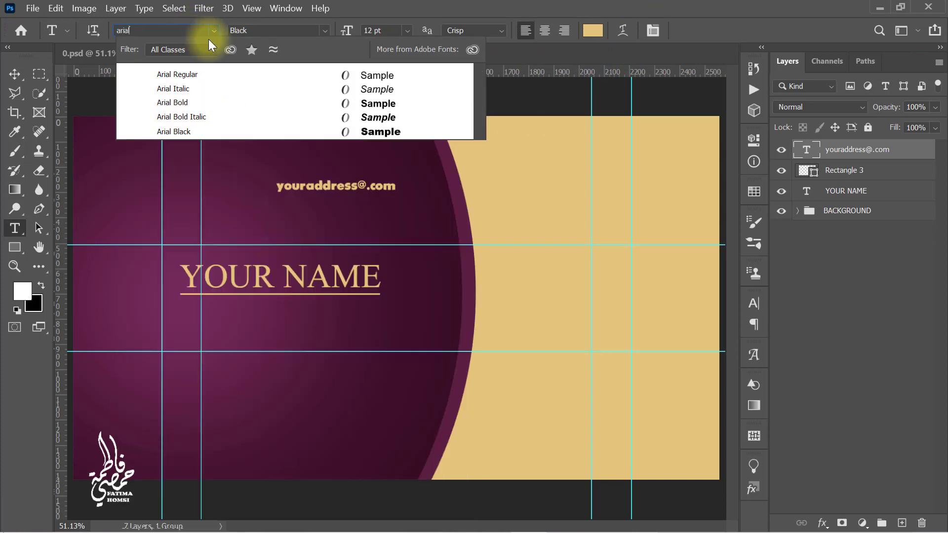
{"action": "left_click", "coordinate": [241, 74]}
Move the e-mail line below YOUR NAME and shrink it to about 62% (7.43 pt).
{"action": "key", "text": "ctrl+t"}
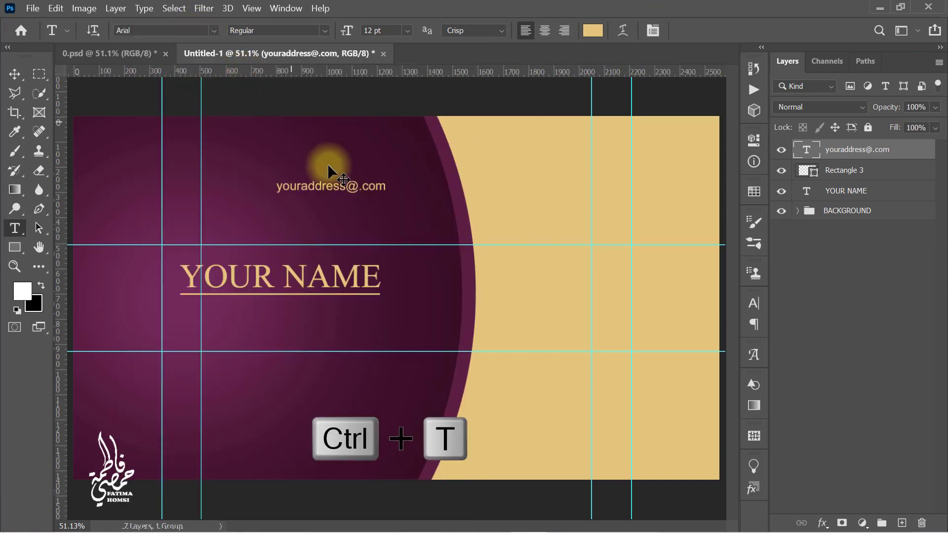
{"action": "scroll", "coordinate": [200, 316], "scroll_direction": "up", "scroll_amount": 2}
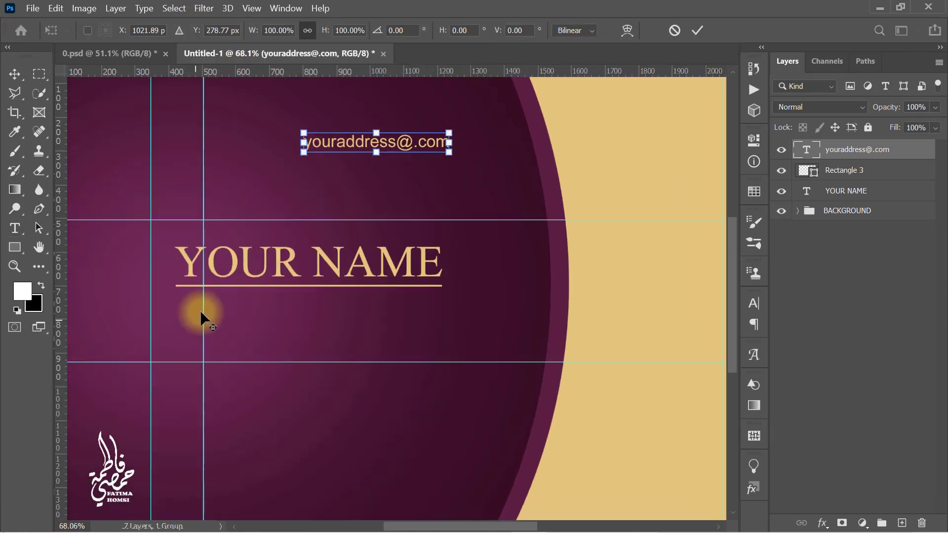
{"action": "left_click_drag", "start_coordinate": [354, 147], "coordinate": [249, 299]}
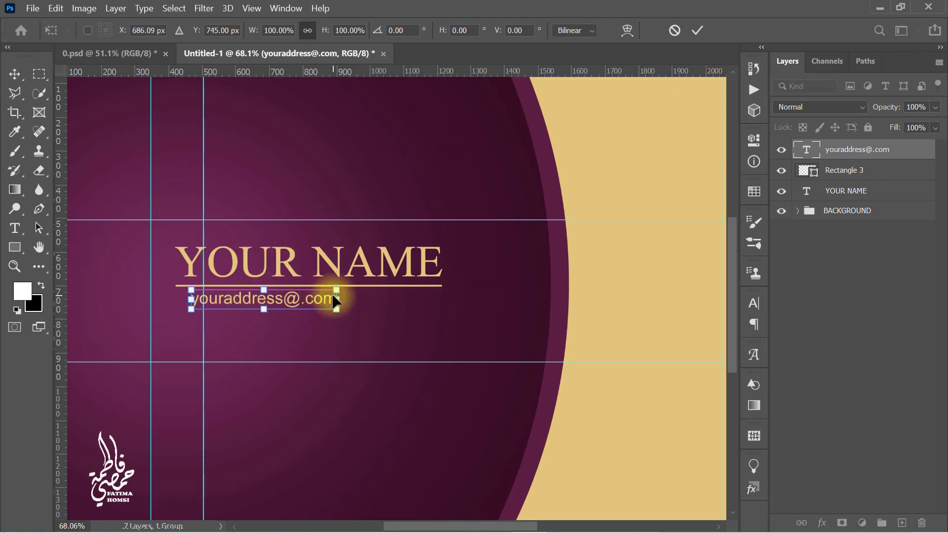
{"action": "left_click_drag", "start_coordinate": [334, 299], "coordinate": [264, 299]}
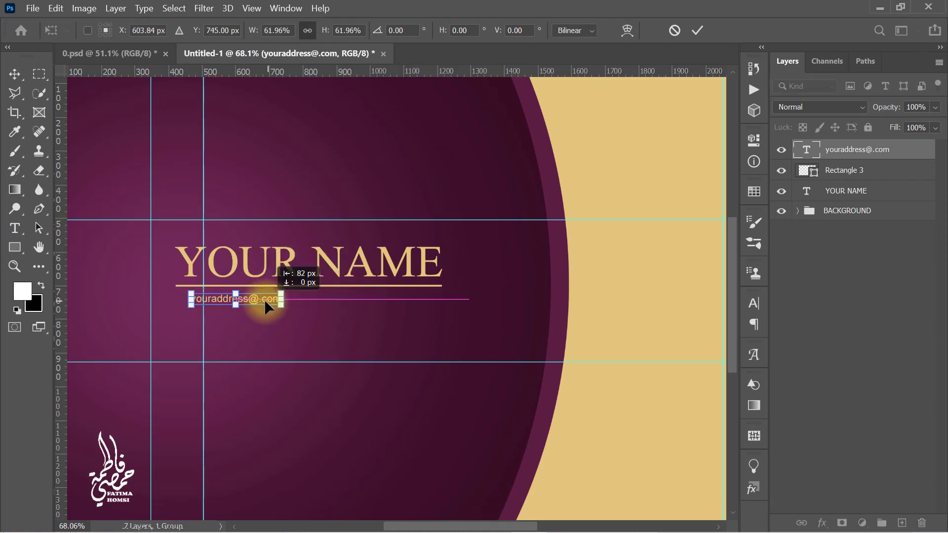
{"action": "left_click", "coordinate": [696, 33]}
{"action": "key", "text": "ctrl+j"}
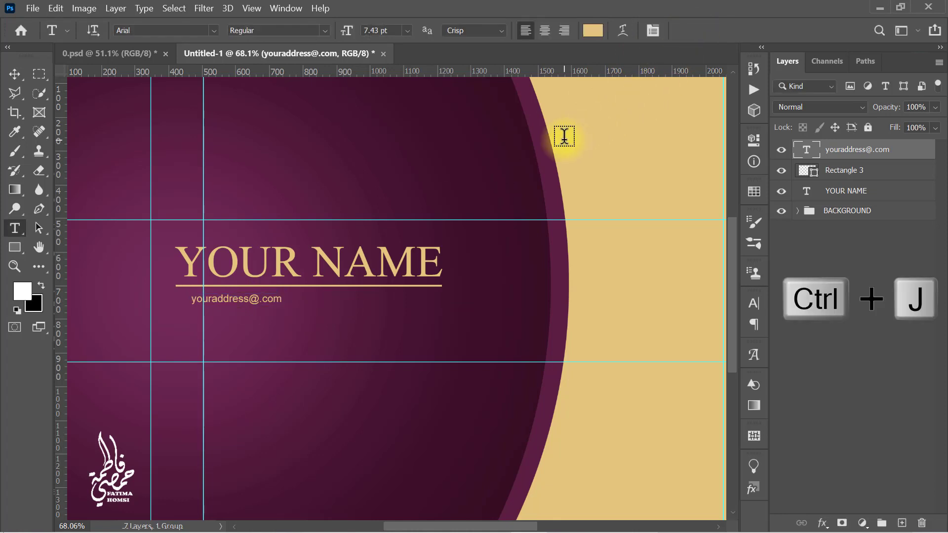
Make two copies of the e-mail line, each shifted right to form a row.
{"action": "key", "text": "ctrl+j"}
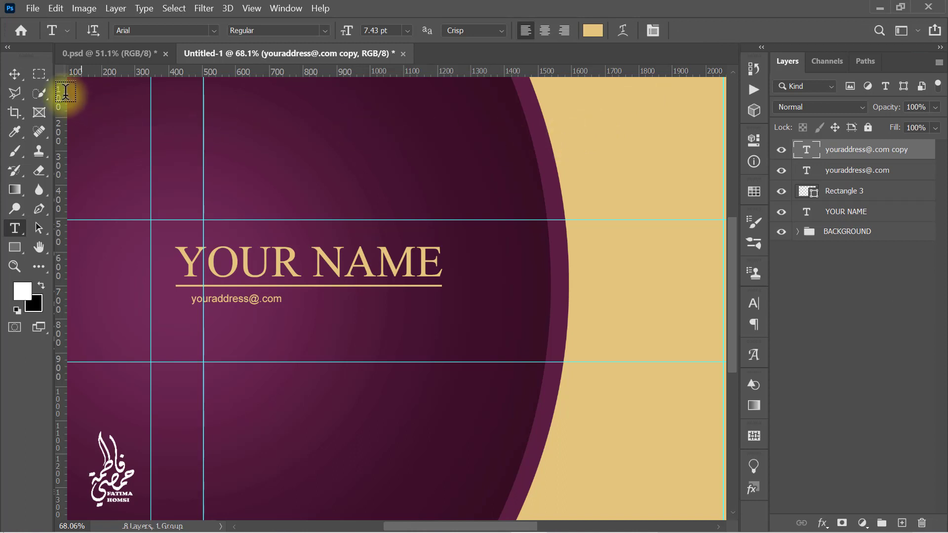
{"action": "left_click", "coordinate": [22, 76]}
{"action": "key", "text": "Right"}
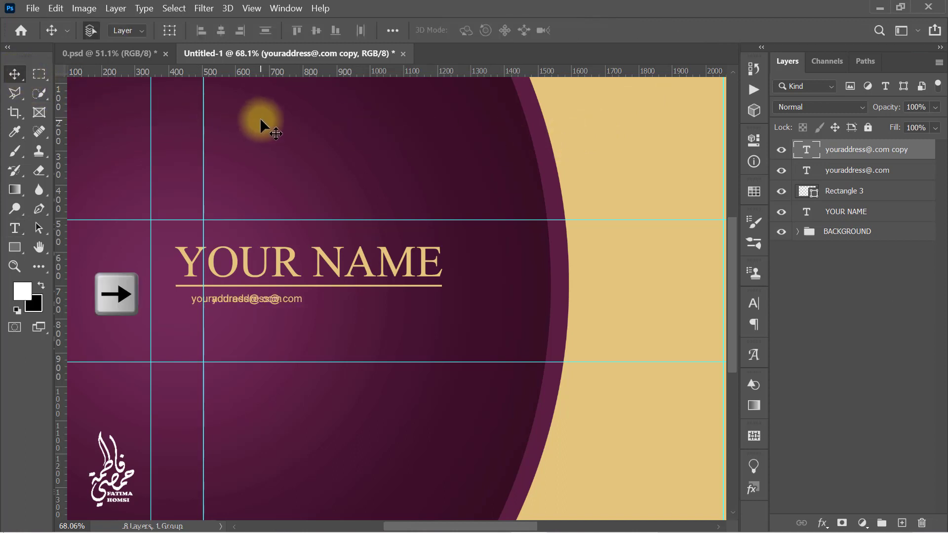
{"action": "key", "text": "shift+Right"}
{"action": "key", "text": "shift+Right"}
{"action": "key", "text": "shift+Right"}
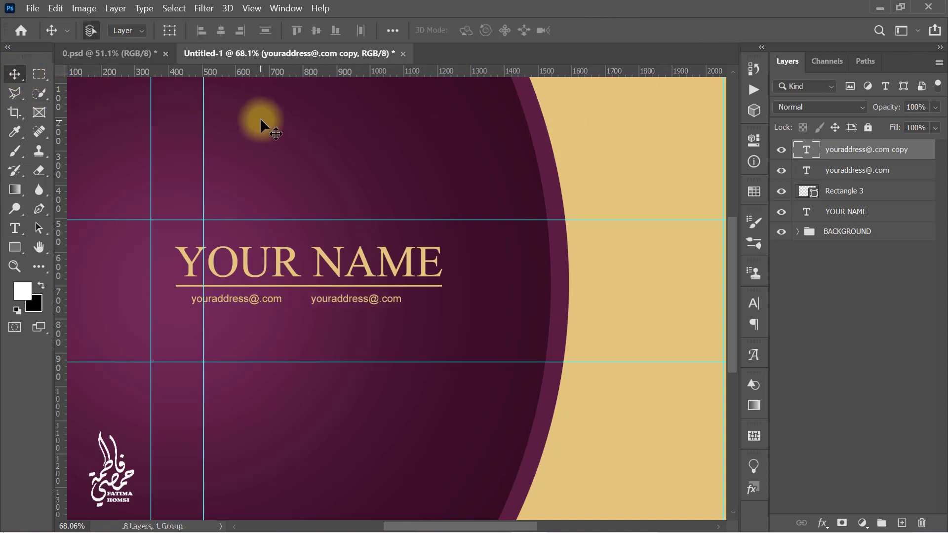
{"action": "key", "text": "ctrl+j"}
{"action": "key", "text": "Right"}
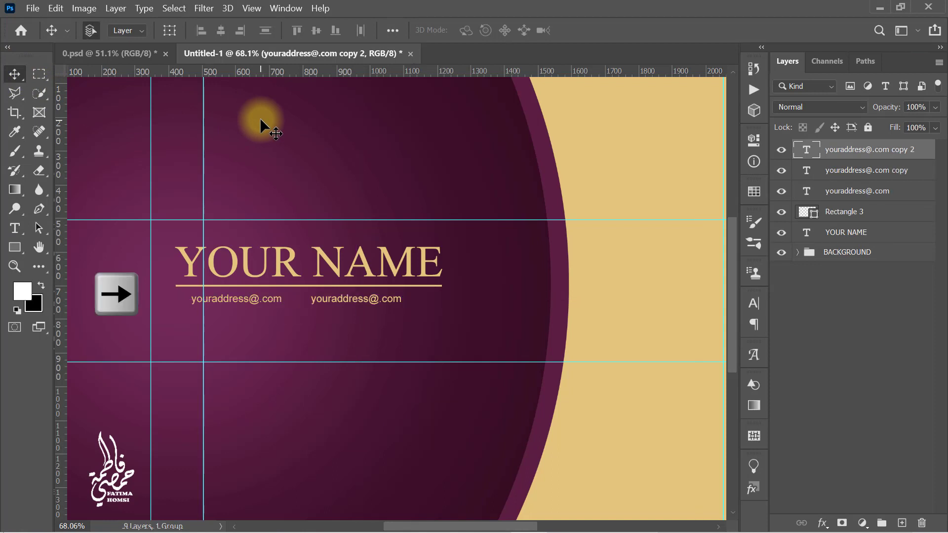
{"action": "key", "text": "shift+Right"}
{"action": "key", "text": "shift+Right"}
{"action": "key", "text": "shift+Right"}
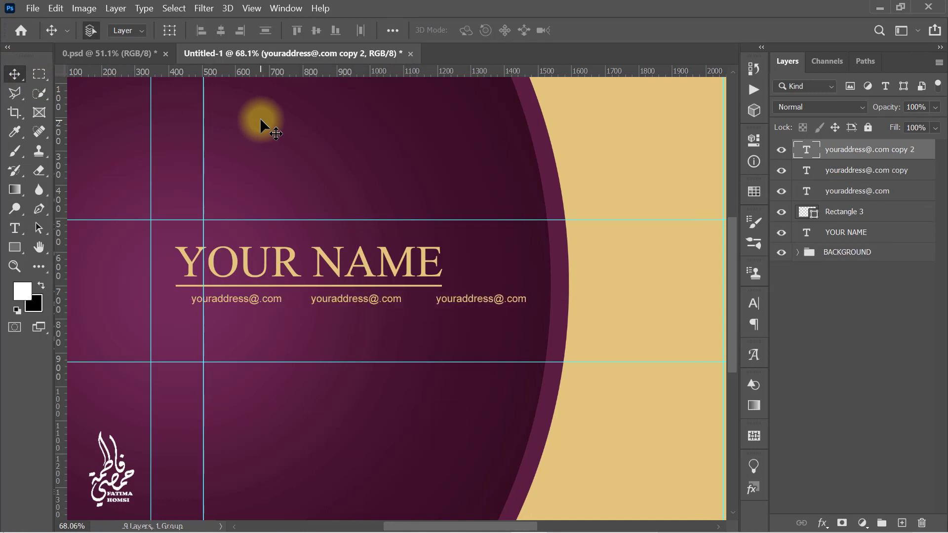
Scale all three e-mail lines together to about 77% to fit under the name.
{"action": "key", "text": "shift"}
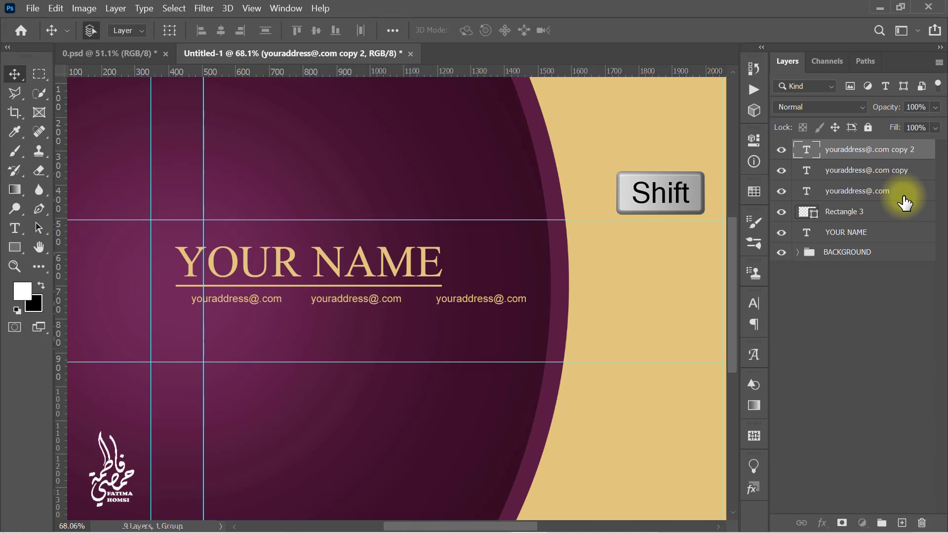
{"action": "left_click", "coordinate": [905, 198], "text": "shift"}
{"action": "key", "text": "ctrl+t"}
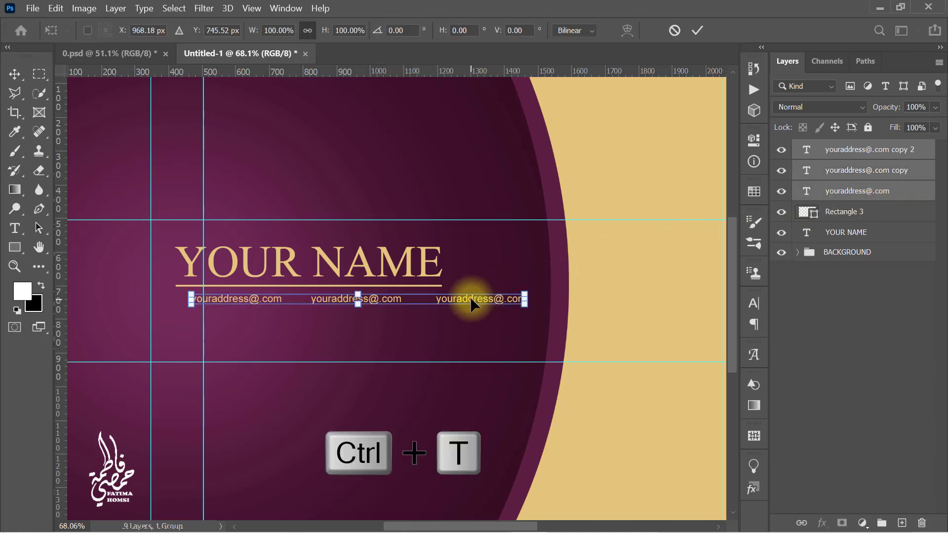
{"action": "mouse_move", "coordinate": [525, 299]}
{"action": "left_mouse_down"}
{"action": "mouse_move", "coordinate": [391, 292]}
{"action": "mouse_move", "coordinate": [441, 295]}
{"action": "left_mouse_up"}
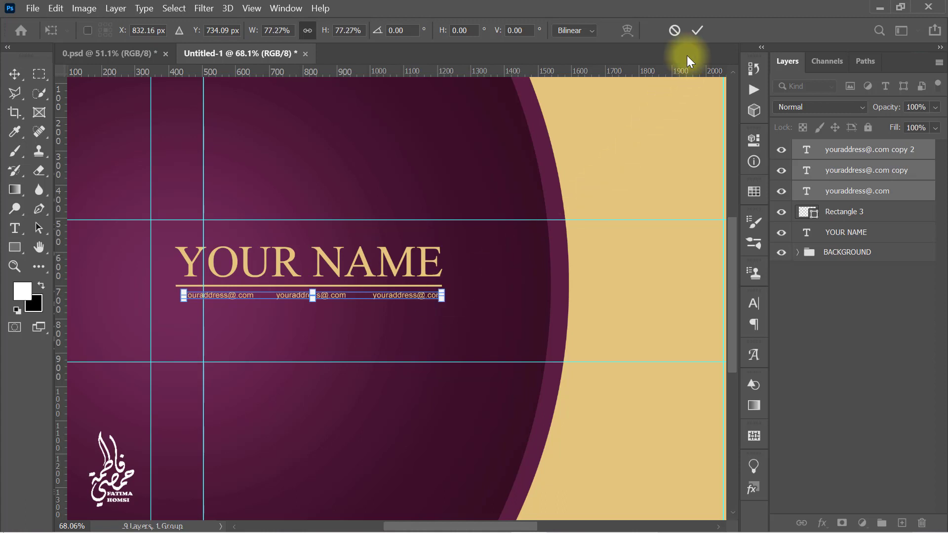
{"action": "left_click", "coordinate": [697, 32]}
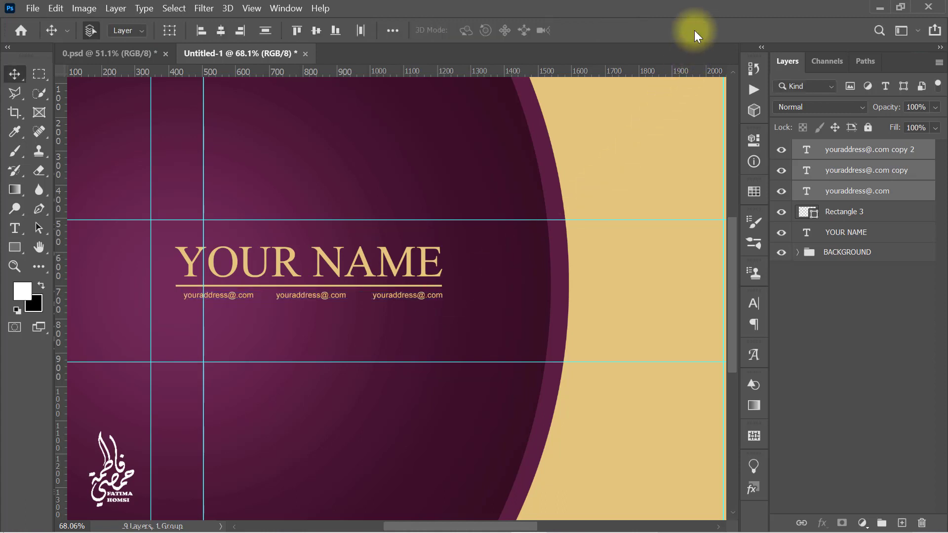
{"action": "left_click", "coordinate": [852, 150]}
Draw an Instagram custom shape just left of the first e-mail line.
{"action": "right_click", "coordinate": [15, 247]}
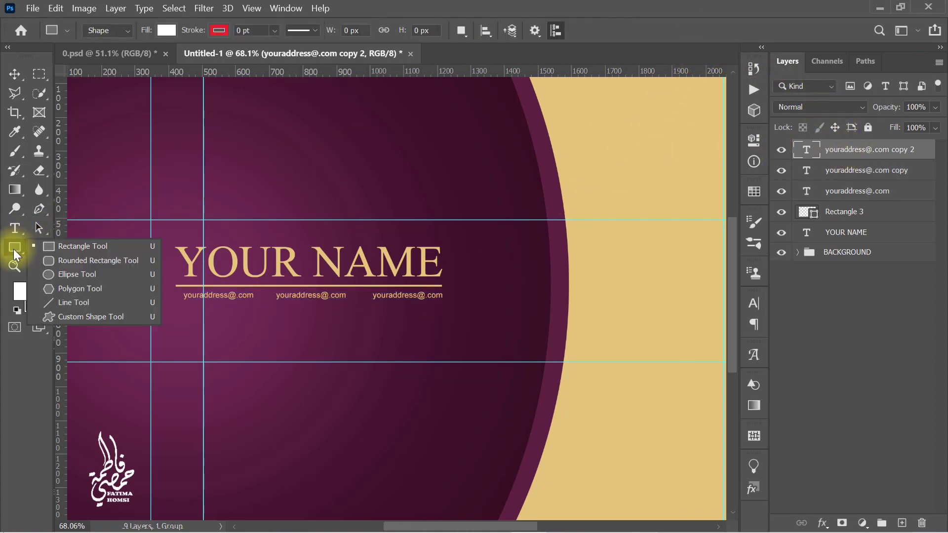
{"action": "left_click", "coordinate": [121, 314]}
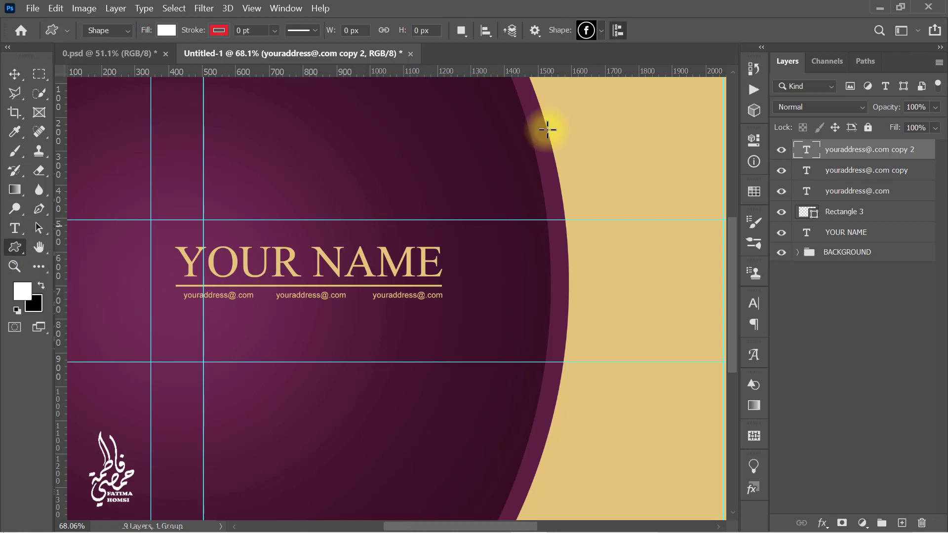
{"action": "left_click", "coordinate": [602, 31]}
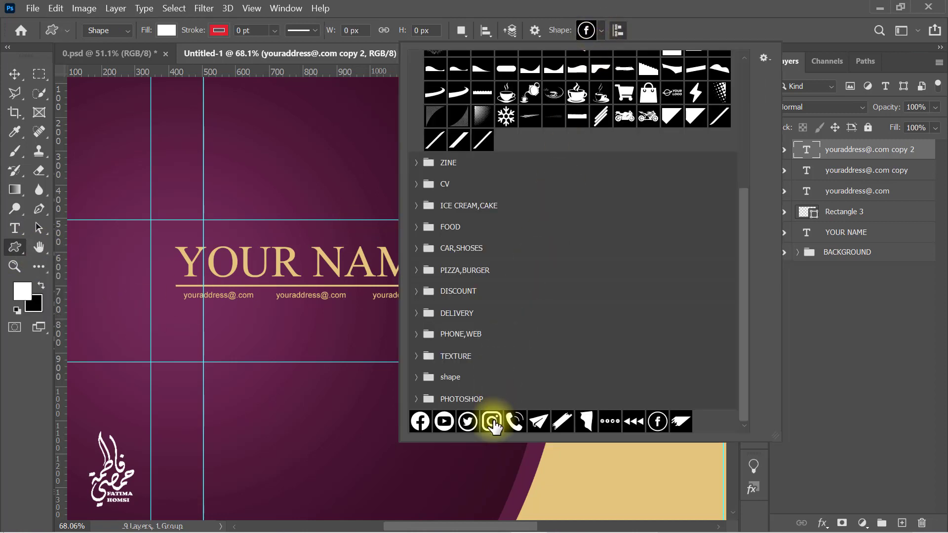
{"action": "left_click", "coordinate": [491, 422]}
{"action": "left_click", "coordinate": [601, 31]}
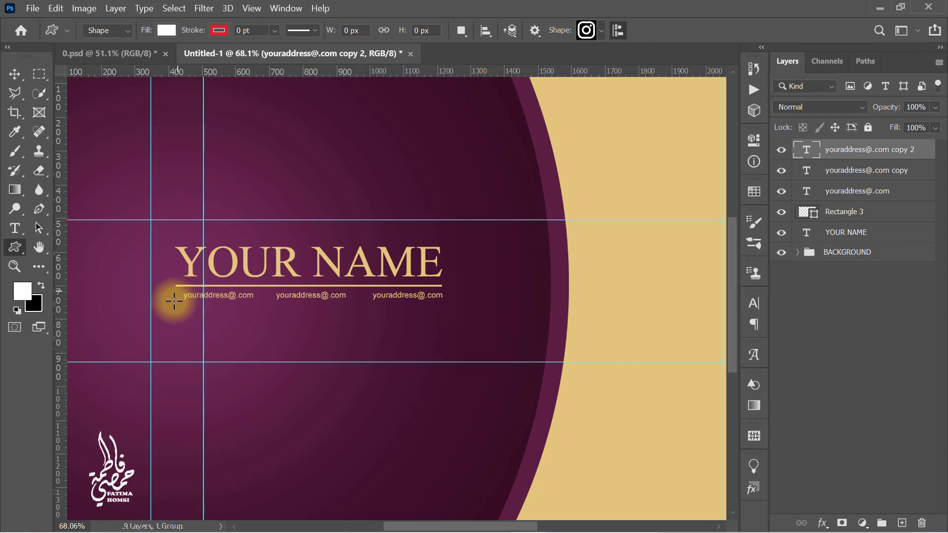
{"action": "scroll", "coordinate": [171, 316], "scroll_direction": "up", "scroll_amount": 3}
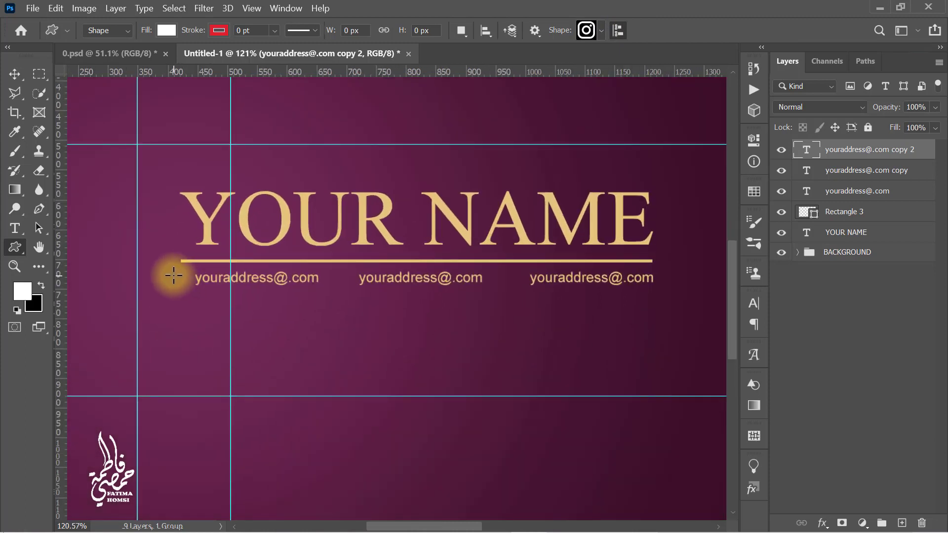
{"action": "left_click_drag", "start_coordinate": [177, 271], "coordinate": [192, 287]}
{"action": "key", "text": "Return"}
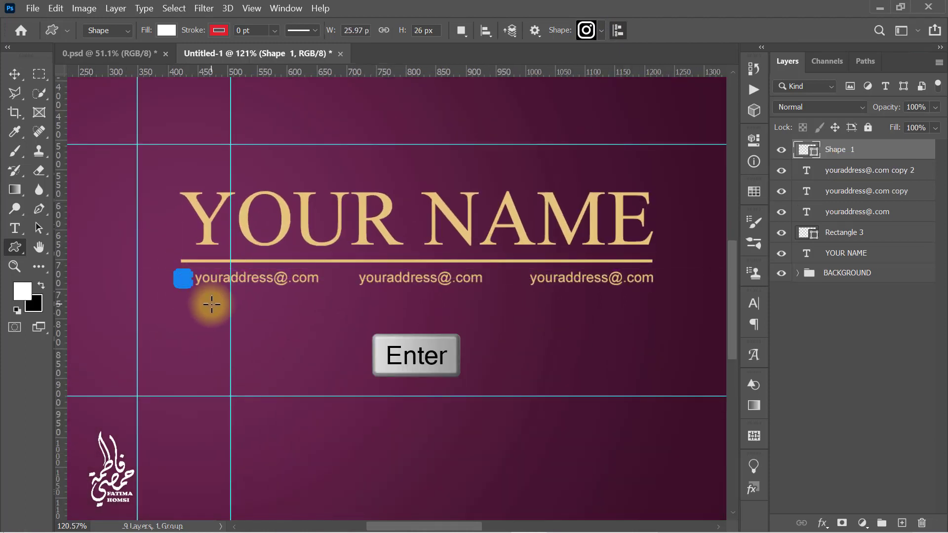
Fill the Instagram icon with gold and nudge it slightly left.
{"action": "left_click", "coordinate": [167, 30]}
{"action": "left_click", "coordinate": [74, 109]}
{"action": "left_click", "coordinate": [378, 14]}
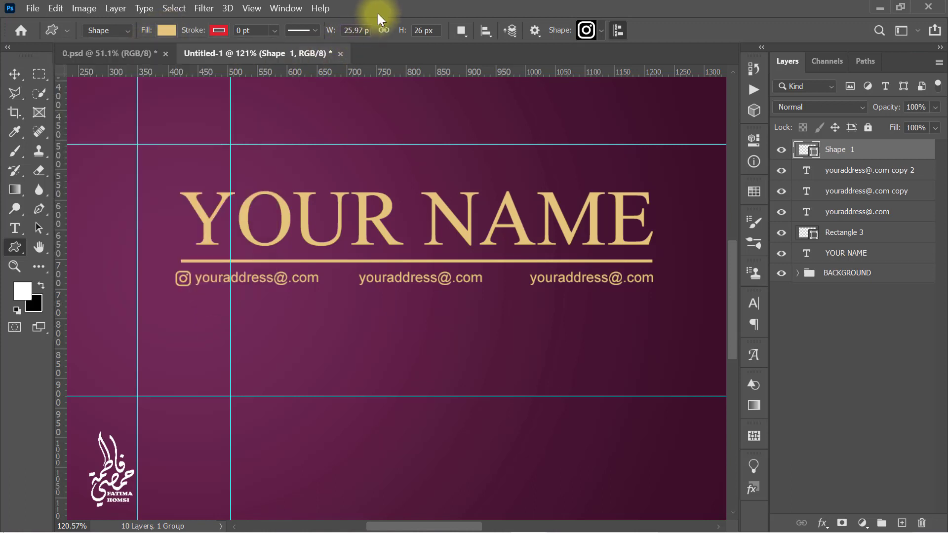
{"action": "key", "text": "ctrl+t"}
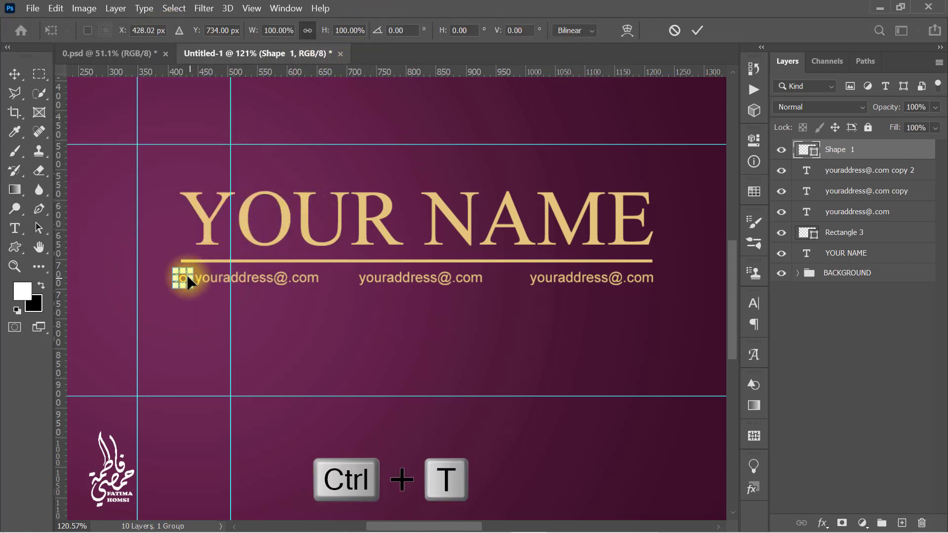
{"action": "left_click_drag", "start_coordinate": [184, 276], "coordinate": [182, 276]}
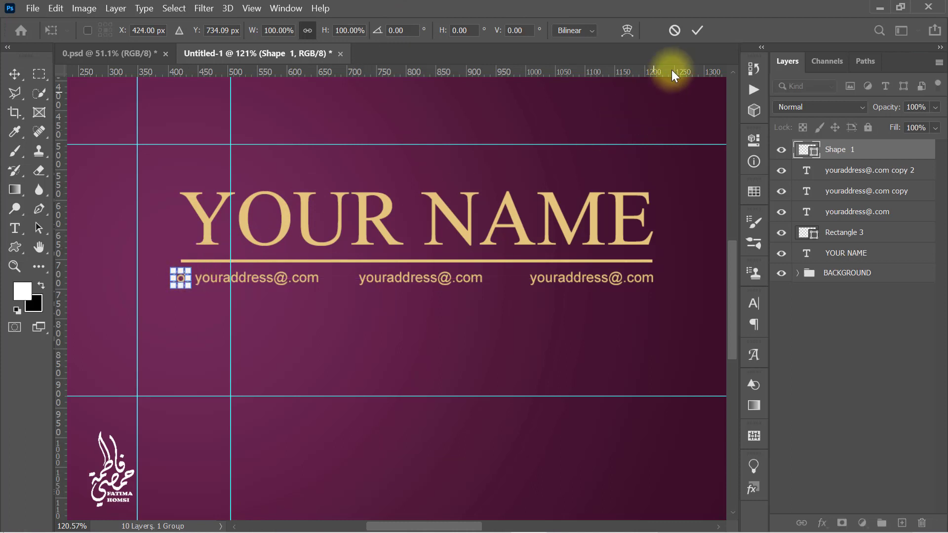
{"action": "left_click", "coordinate": [695, 30]}
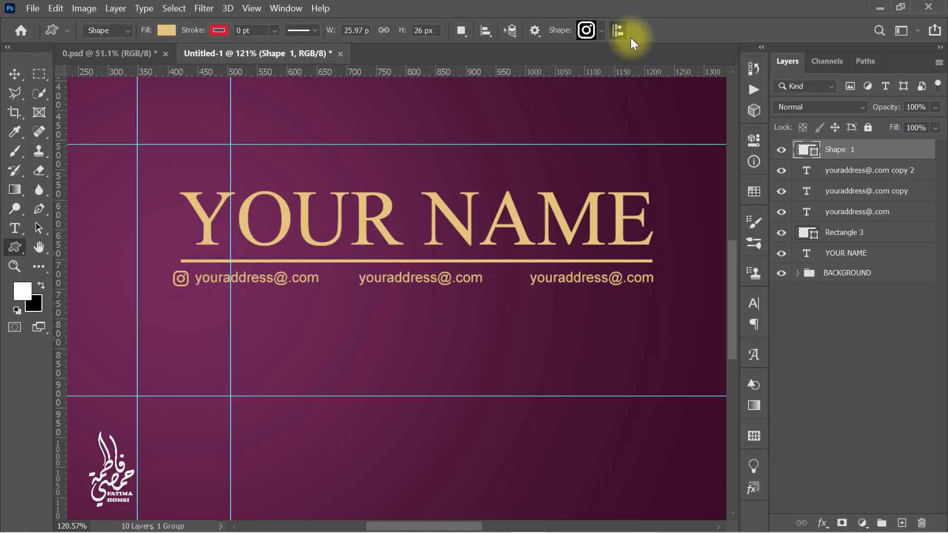
Select the Facebook custom shape as the next shape to draw.
{"action": "left_click", "coordinate": [600, 33]}
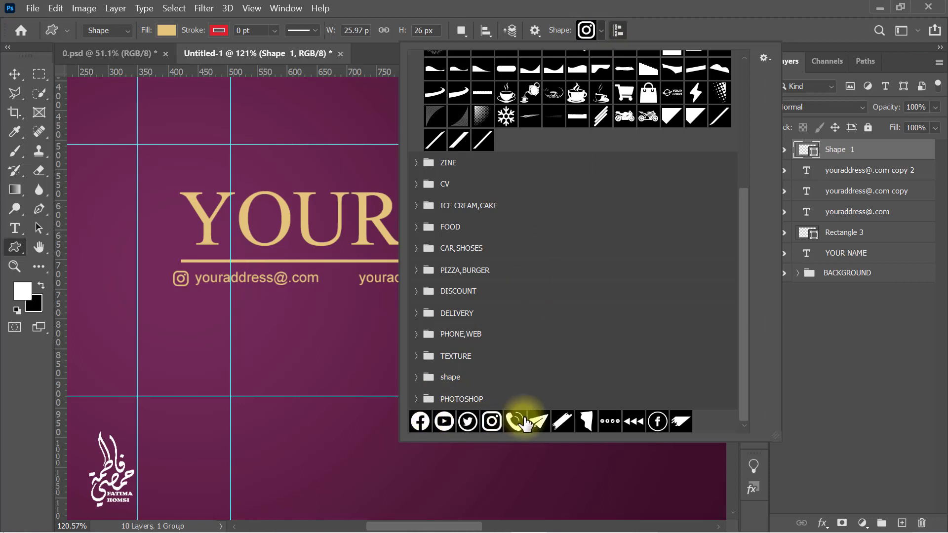
{"action": "left_click", "coordinate": [656, 422]}
{"action": "left_click", "coordinate": [707, 12]}
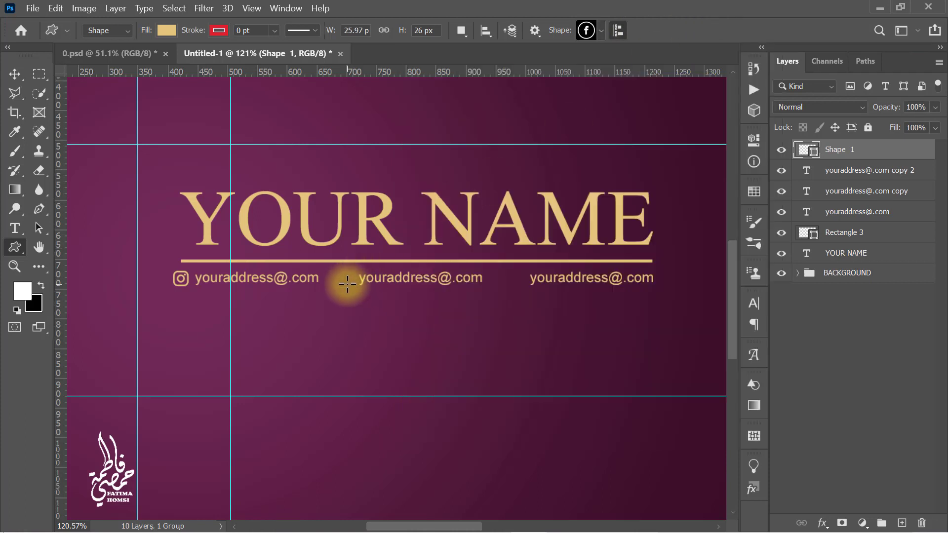
Draw a Facebook icon before the second e-mail and shrink it to about 90%.
{"action": "left_click_drag", "start_coordinate": [330, 272], "coordinate": [351, 295]}
{"action": "key", "text": "Return"}
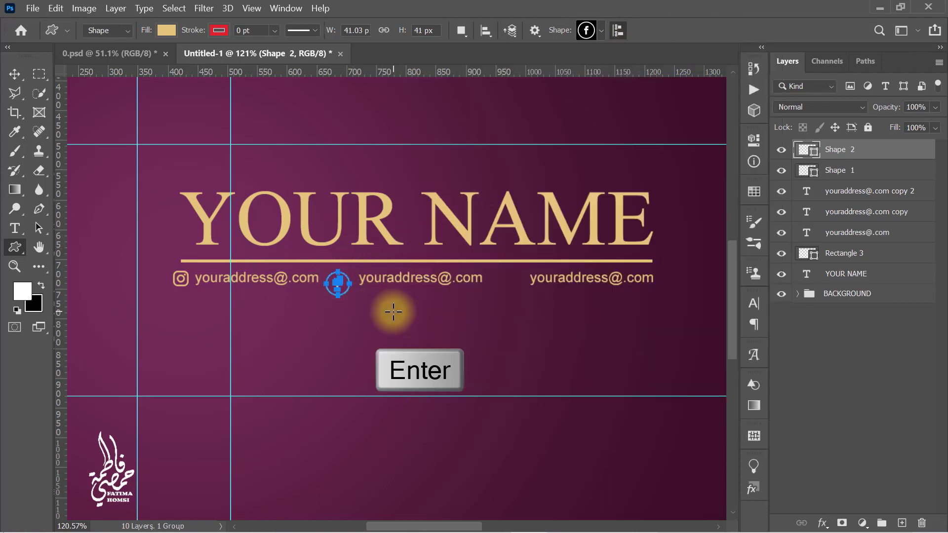
{"action": "key", "text": "ctrl+t"}
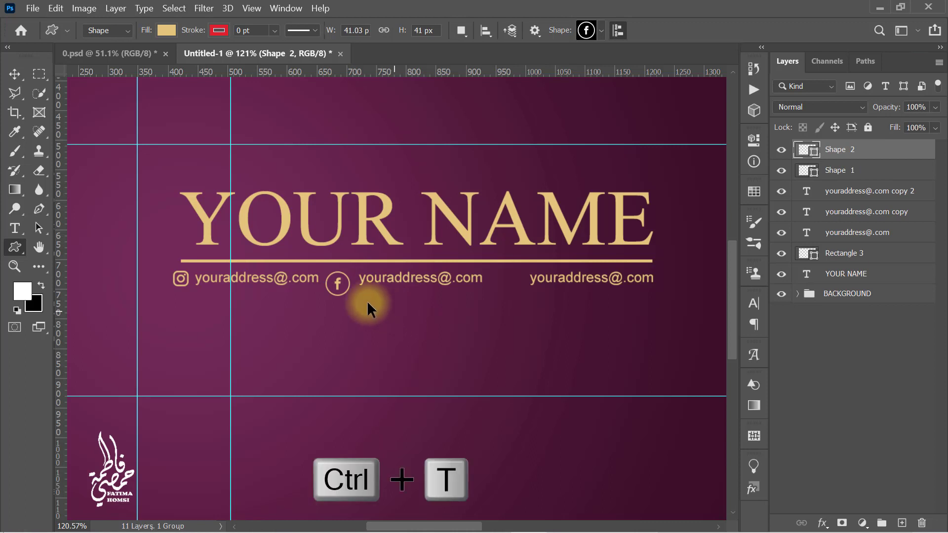
{"action": "left_click_drag", "start_coordinate": [351, 301], "coordinate": [348, 290]}
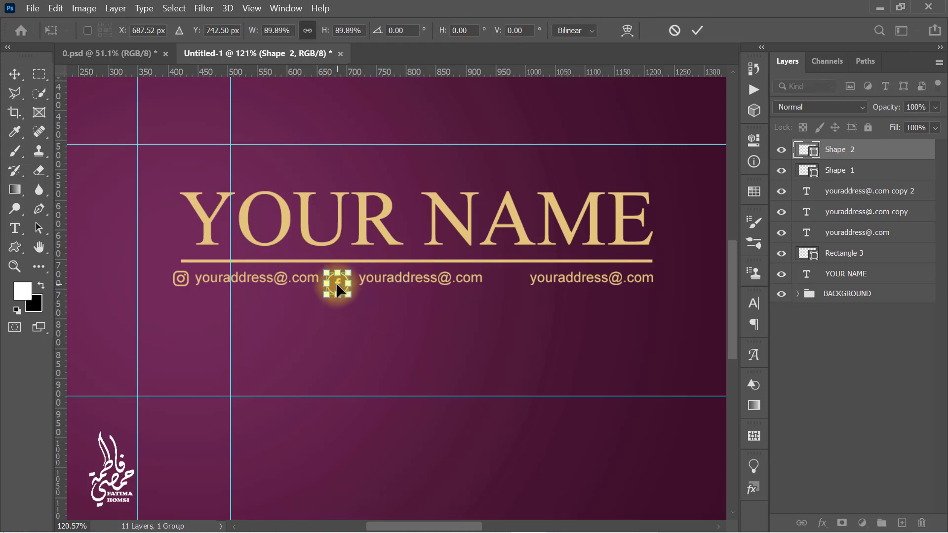
{"action": "left_click", "coordinate": [696, 31]}
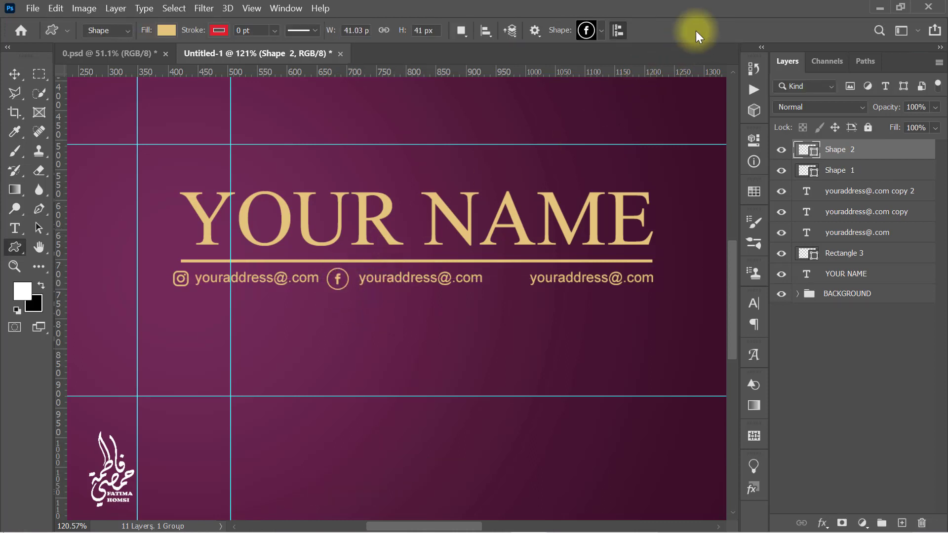
Draw a Twitter icon before the third e-mail, scaled to 87% and aligned with the text.
{"action": "left_click", "coordinate": [601, 31]}
{"action": "left_click", "coordinate": [467, 421]}
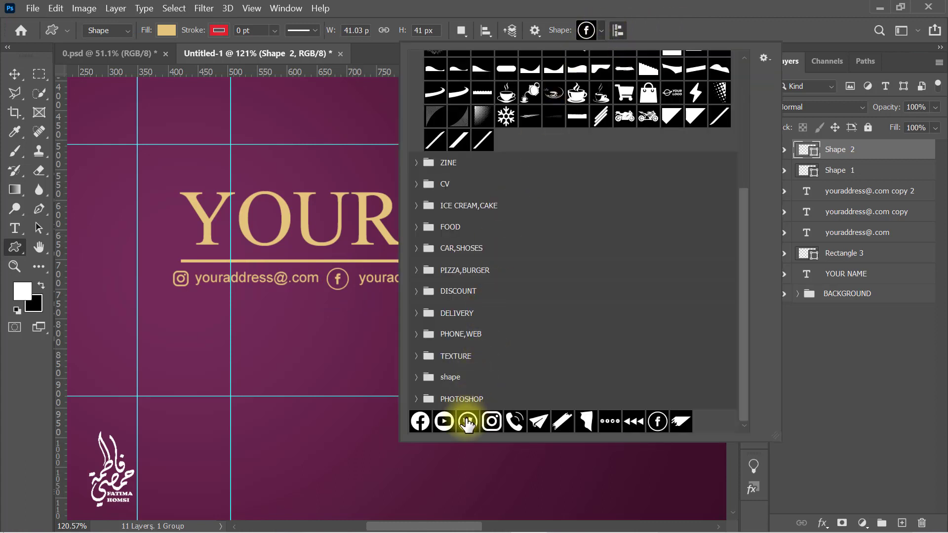
{"action": "left_click", "coordinate": [694, 28]}
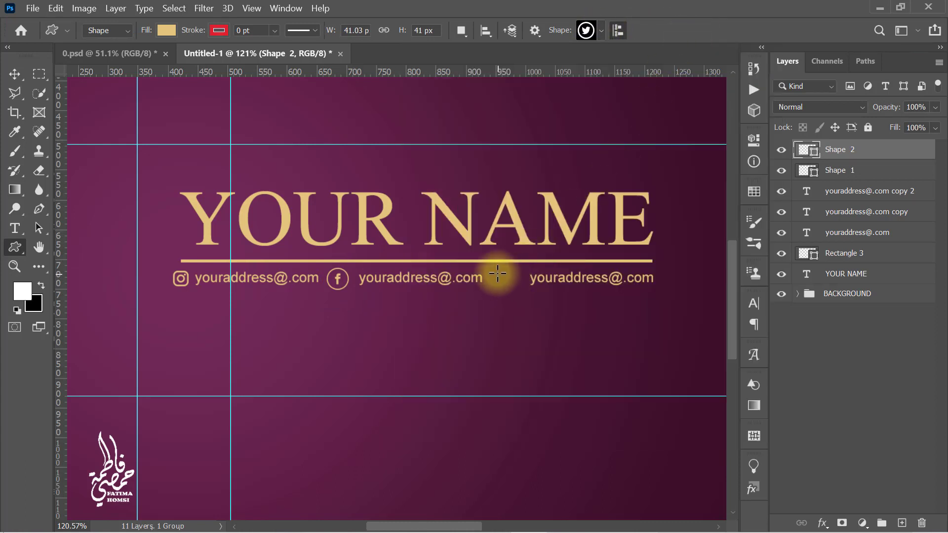
{"action": "left_click_drag", "start_coordinate": [494, 270], "coordinate": [516, 294]}
{"action": "key", "text": "Return"}
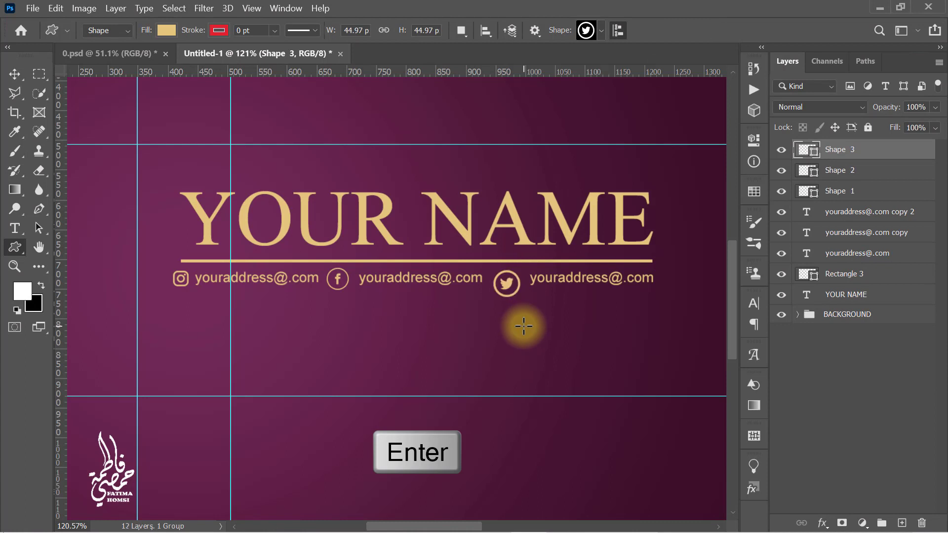
{"action": "key", "text": "ctrl+t"}
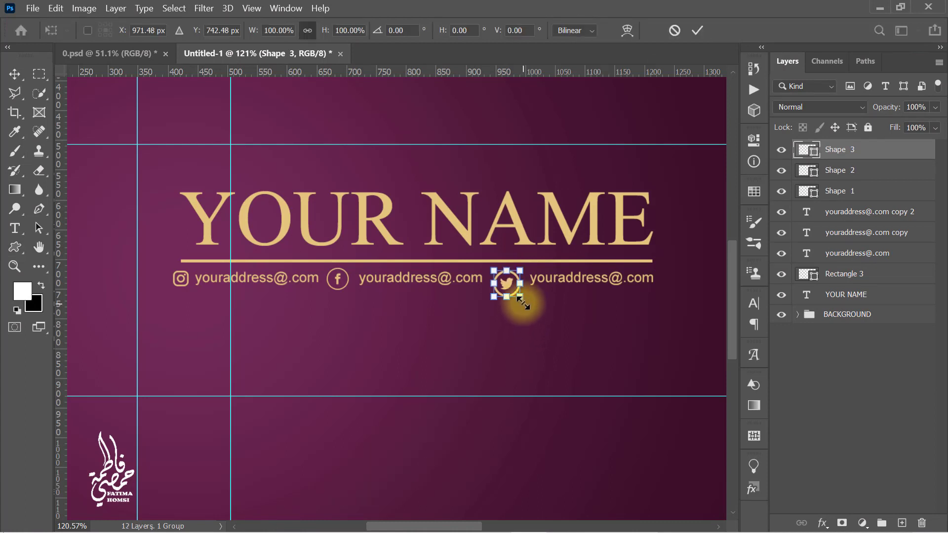
{"action": "left_click_drag", "start_coordinate": [519, 296], "coordinate": [512, 286]}
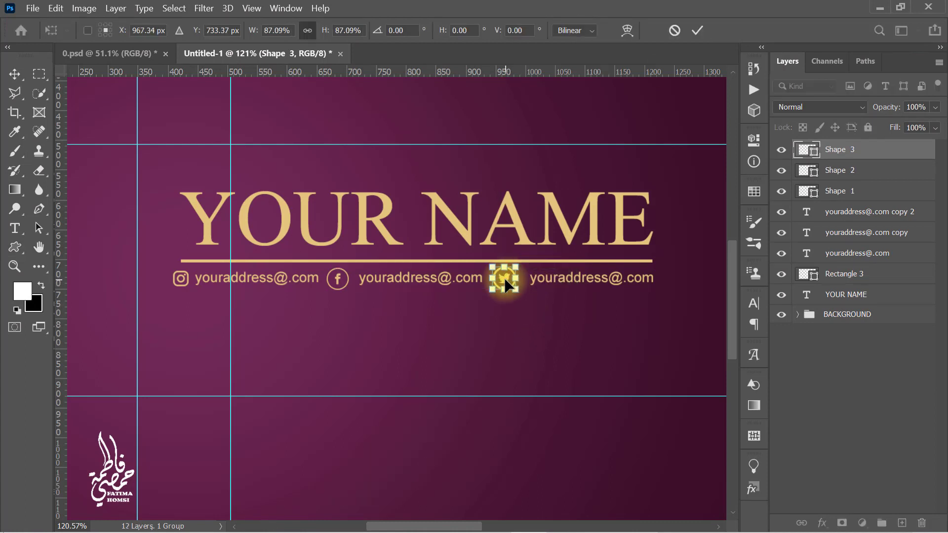
{"action": "left_click", "coordinate": [697, 32]}
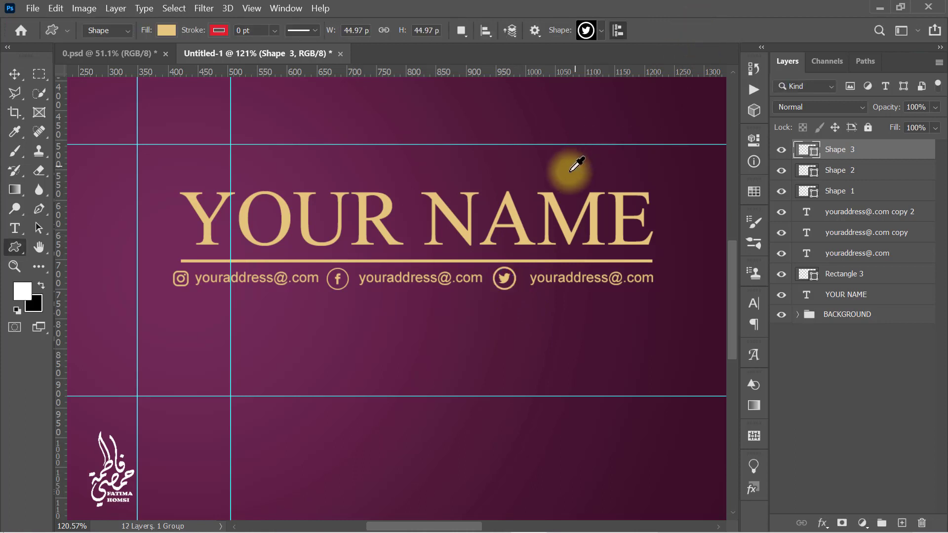
{"action": "scroll", "coordinate": [568, 168], "scroll_direction": "down", "scroll_amount": 1}
{"action": "left_click", "coordinate": [879, 217]}
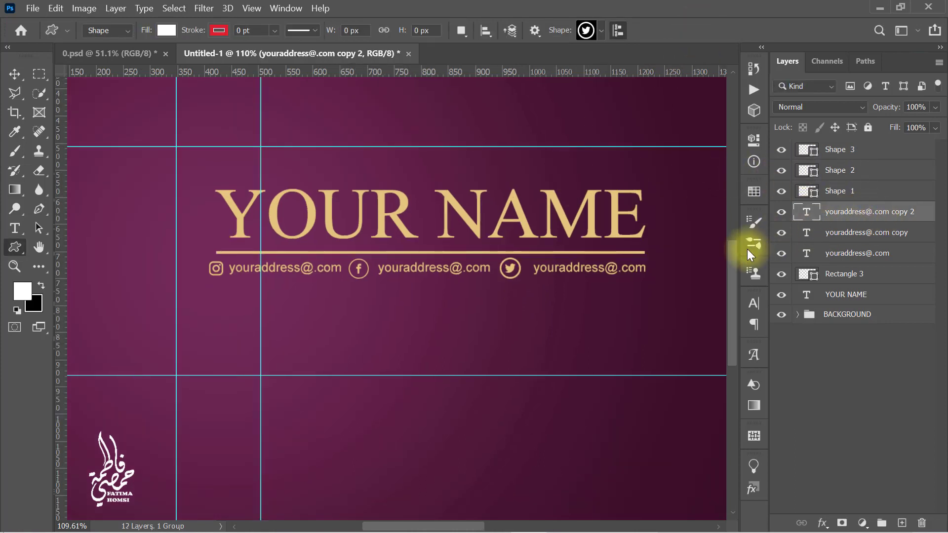
Nudge the third e-mail text slightly to the left.
{"action": "key", "text": "ctrl+t"}
{"action": "left_click_drag", "start_coordinate": [607, 264], "coordinate": [602, 265]}
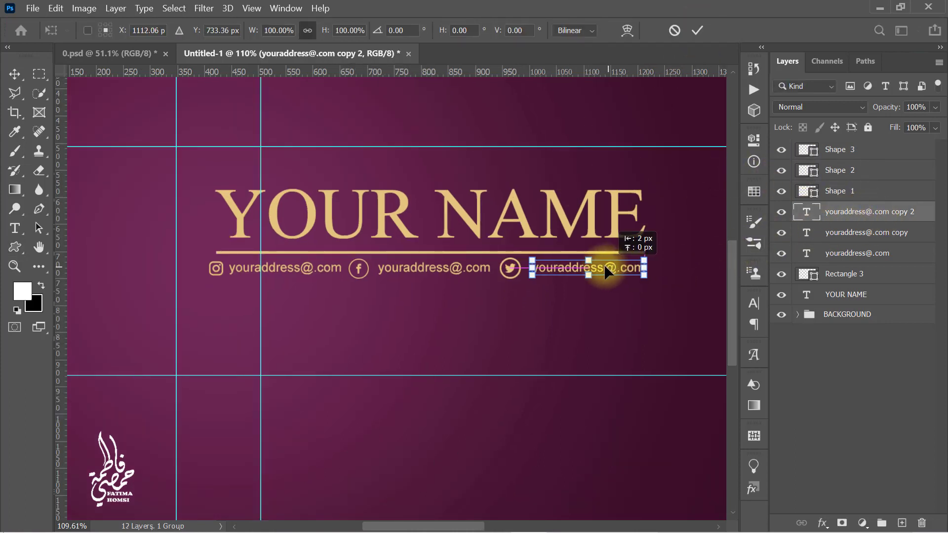
{"action": "left_click", "coordinate": [697, 32]}
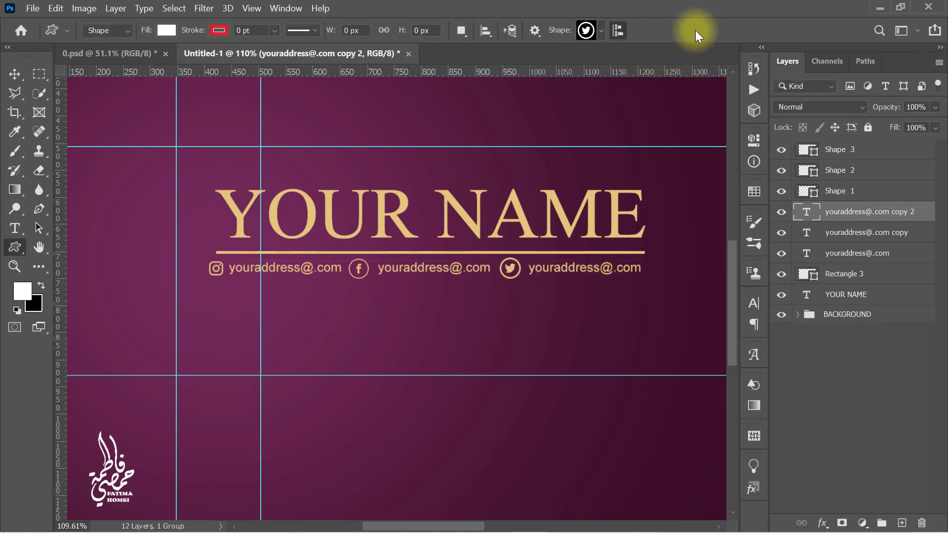
Group the Twitter icon through YOUR NAME layers into a group named NAME.
{"action": "left_click", "coordinate": [884, 150]}
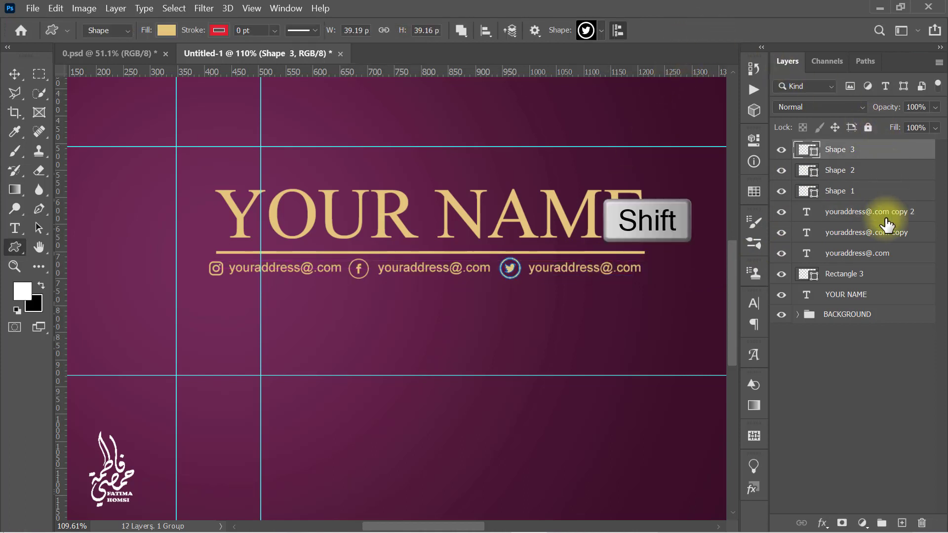
{"action": "left_click", "coordinate": [887, 296], "text": "shift"}
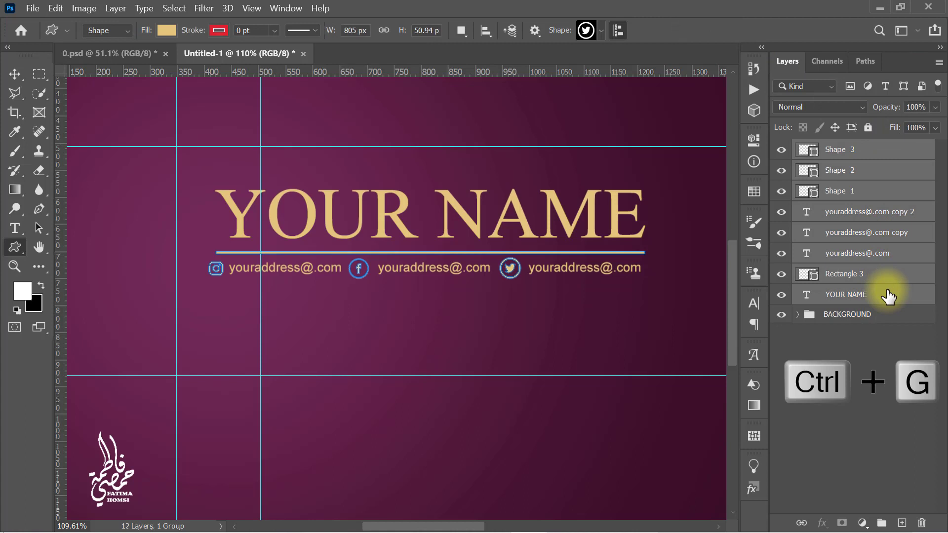
{"action": "key", "text": "ctrl+g"}
{"action": "double_click", "coordinate": [836, 150]}
{"action": "type", "text": "NAME"}
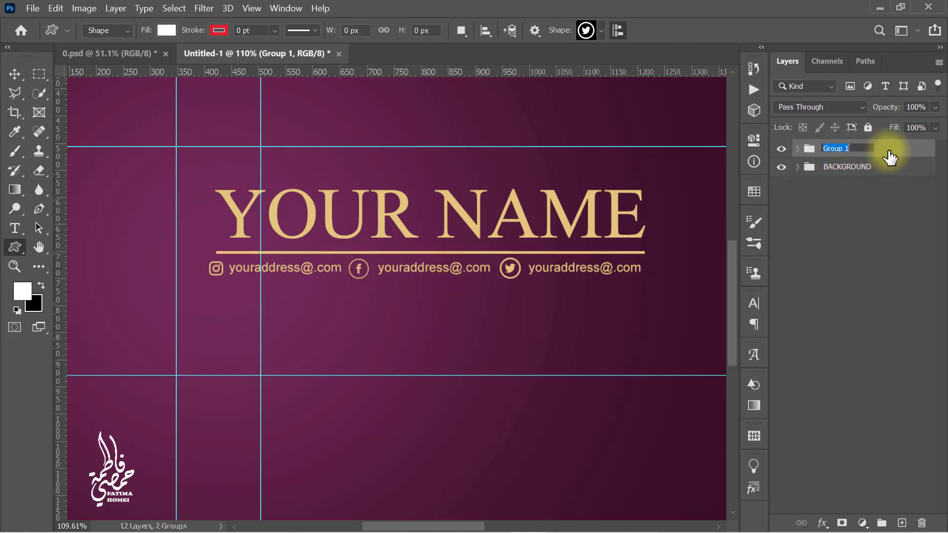
{"action": "left_click", "coordinate": [16, 229]}
Type TUTORIAL PODCAST VLOGS LIVESTREAM under the e-mails and scale it to about 64% (7.65 pt).
{"action": "left_click", "coordinate": [243, 309]}
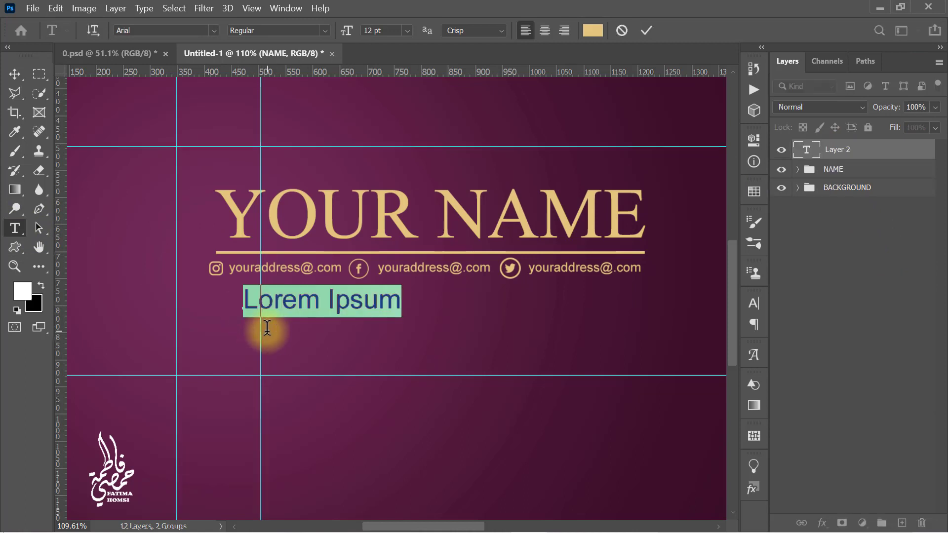
{"action": "type", "text": "TUTORIAL"}
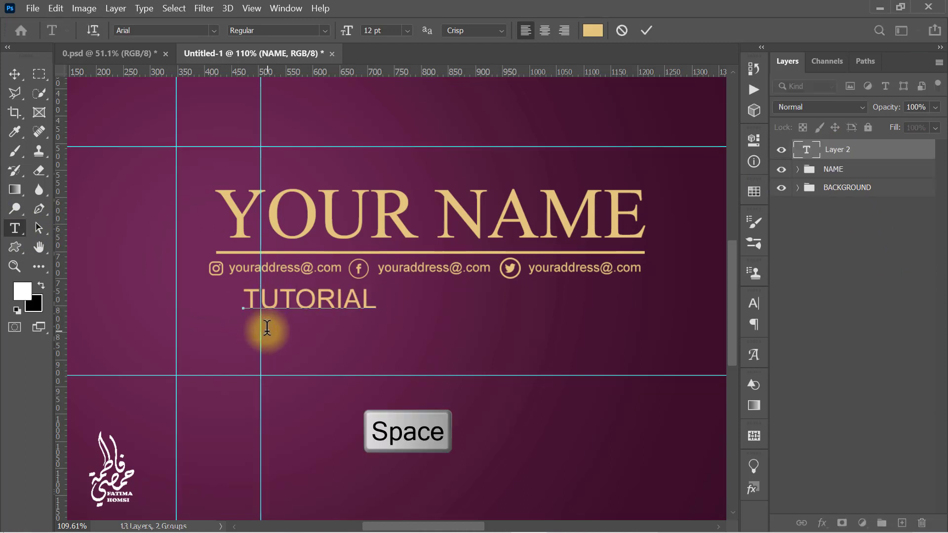
{"action": "type", "text": "     PODCAST"}
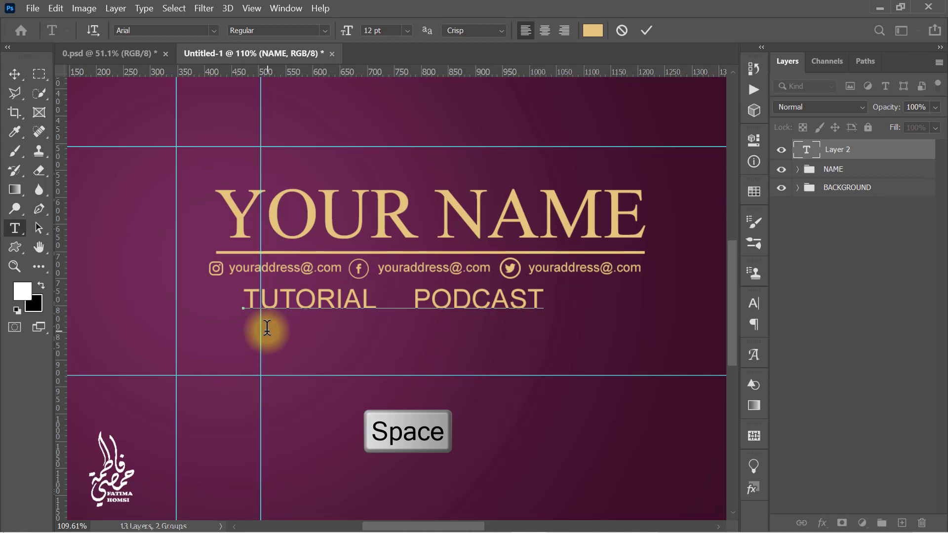
{"action": "type", "text": "     VLOGS     "}
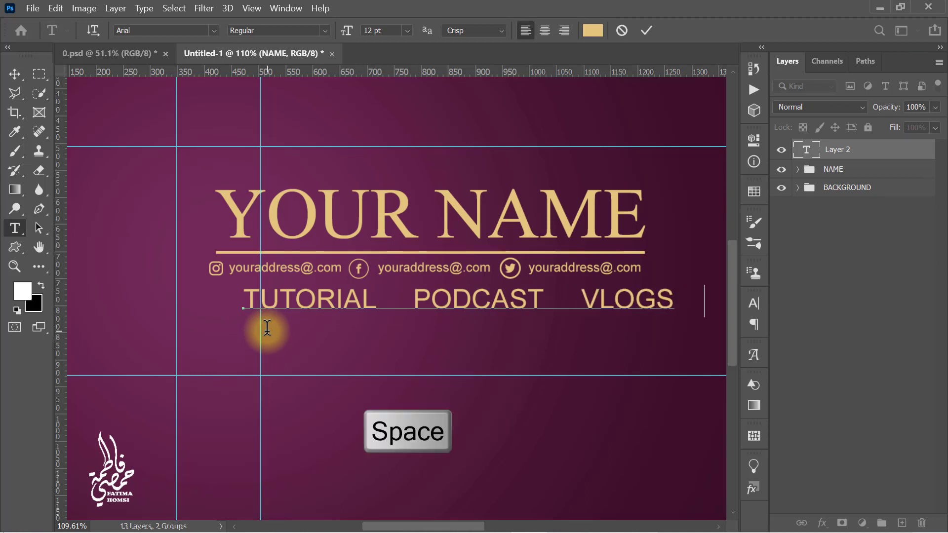
{"action": "type", "text": "L"}
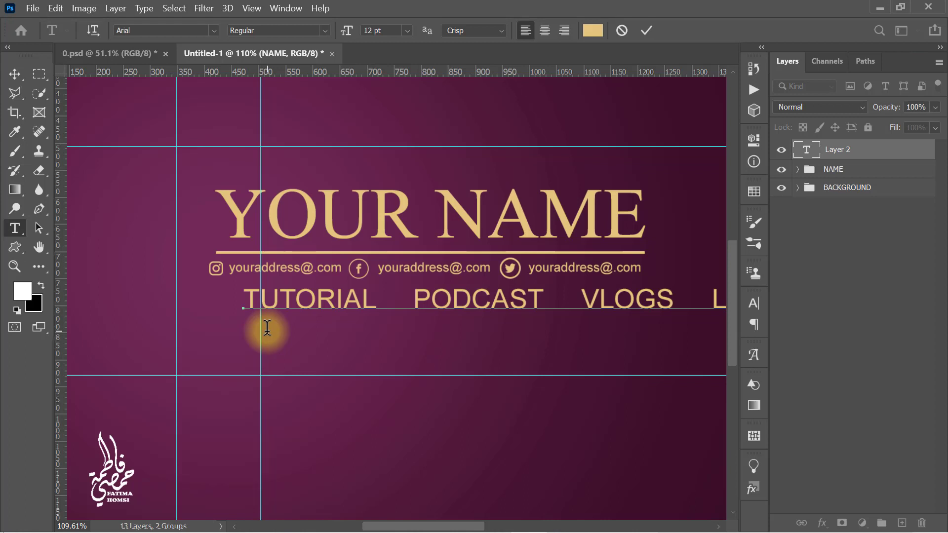
{"action": "left_click", "coordinate": [647, 32]}
{"action": "key", "text": "ctrl+t"}
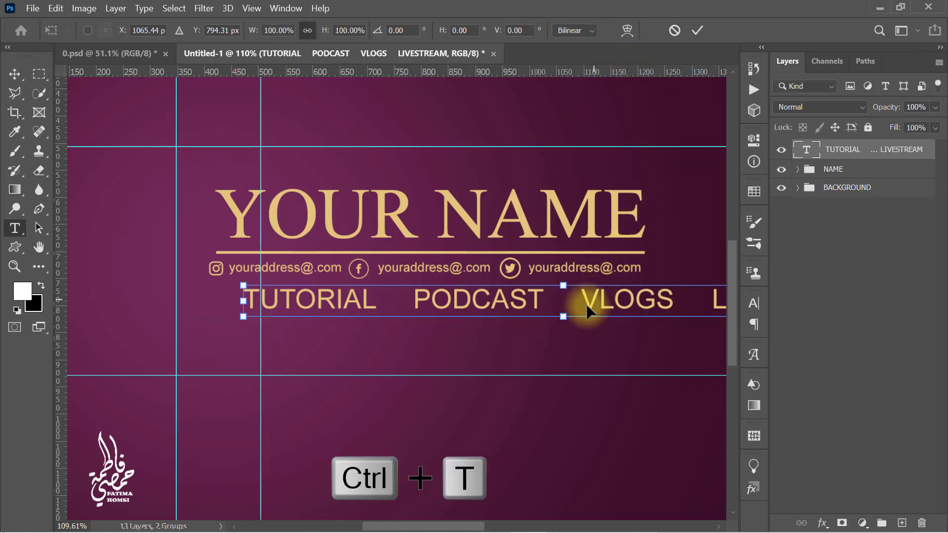
{"action": "left_click_drag", "start_coordinate": [565, 303], "coordinate": [442, 288]}
{"action": "left_click_drag", "start_coordinate": [120, 317], "coordinate": [207, 313]}
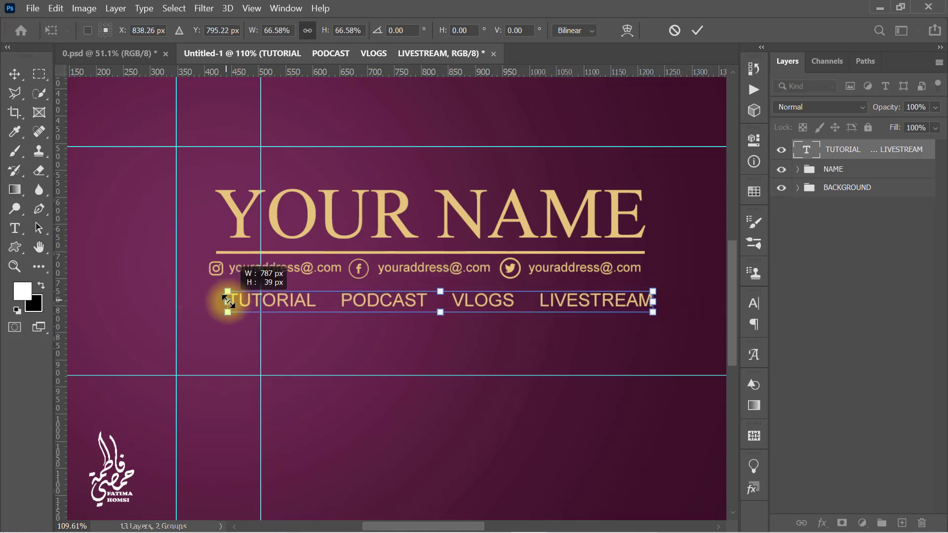
{"action": "mouse_move", "coordinate": [207, 314]}
{"action": "left_mouse_down"}
{"action": "mouse_move", "coordinate": [641, 318]}
{"action": "mouse_move", "coordinate": [632, 316]}
{"action": "left_mouse_up"}
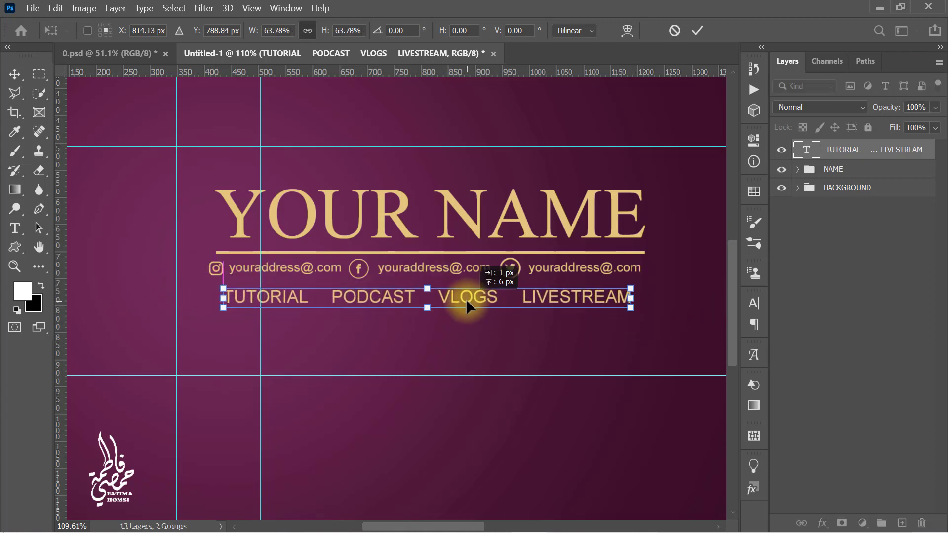
{"action": "left_click_drag", "start_coordinate": [468, 302], "coordinate": [464, 297]}
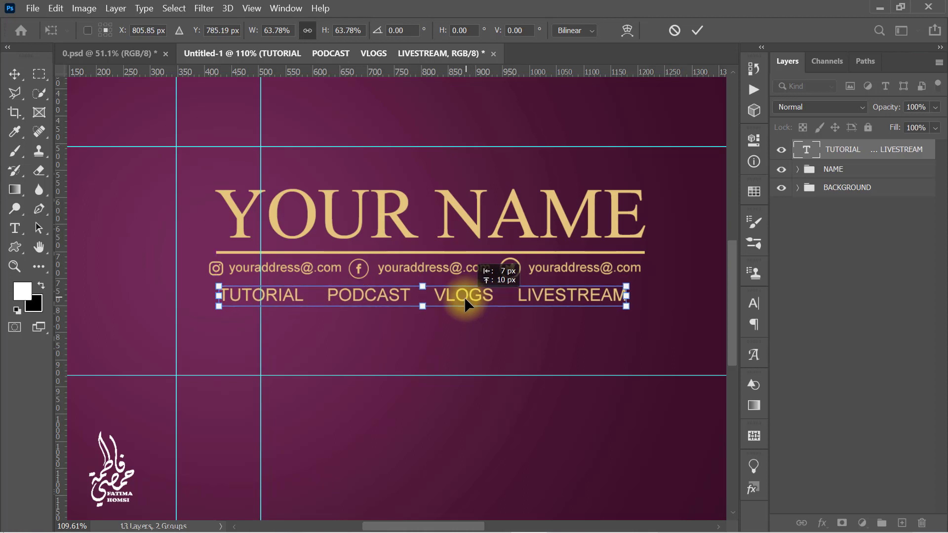
{"action": "left_click", "coordinate": [696, 29]}
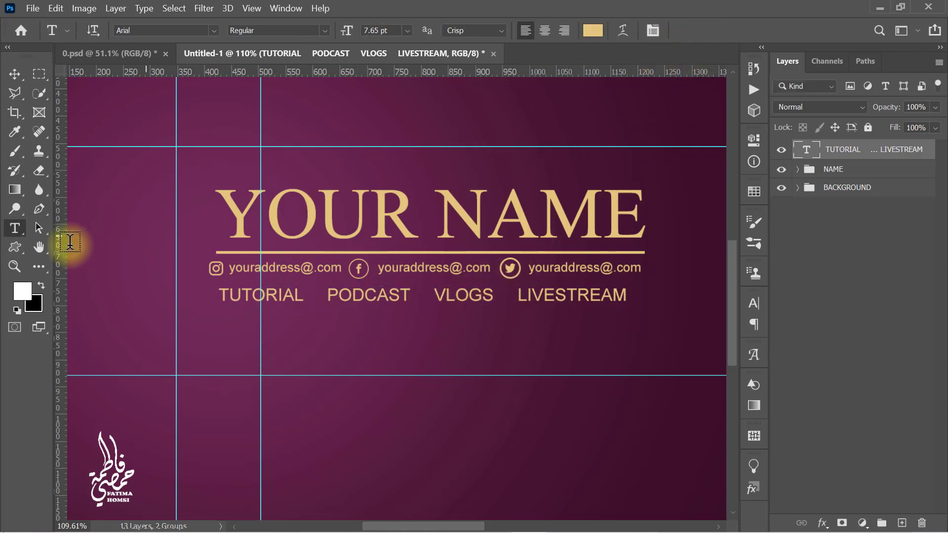
{"action": "right_click", "coordinate": [16, 245]}
Draw a thin gold 3 x 27 px divider bar between TUTORIAL and PODCAST.
{"action": "left_click", "coordinate": [66, 245]}
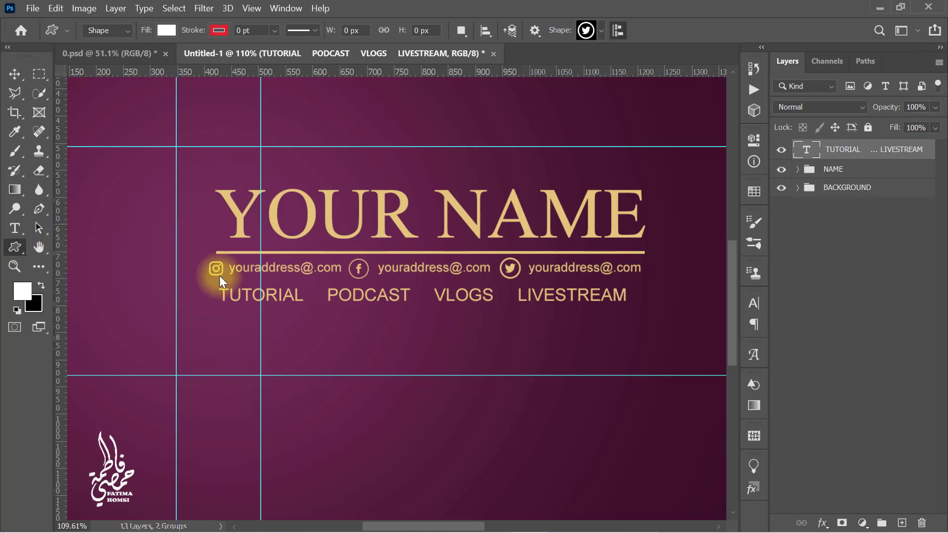
{"action": "left_click_drag", "start_coordinate": [377, 315], "coordinate": [332, 315]}
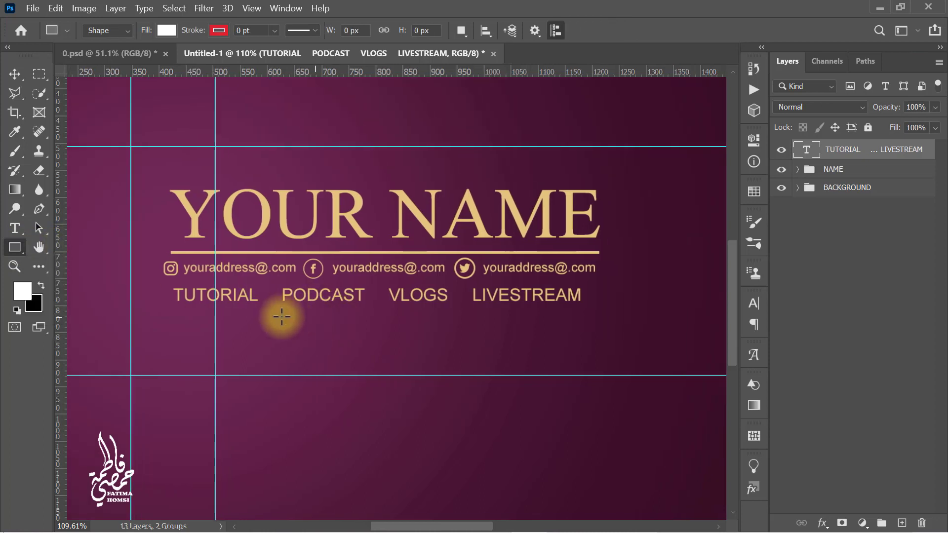
{"action": "scroll", "coordinate": [272, 308], "scroll_direction": "up", "scroll_amount": 2}
{"action": "scroll", "coordinate": [262, 288], "scroll_direction": "up", "scroll_amount": 2}
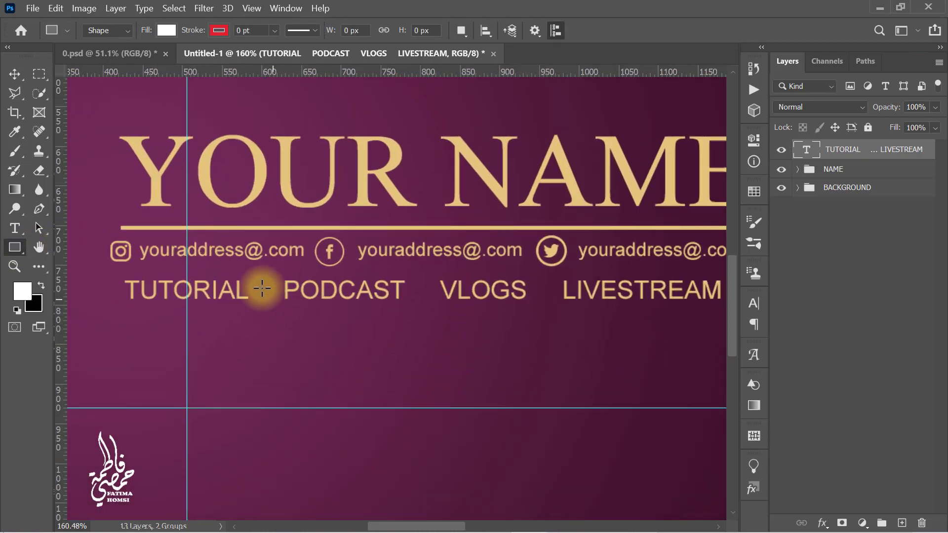
{"action": "left_click_drag", "start_coordinate": [259, 280], "coordinate": [261, 301]}
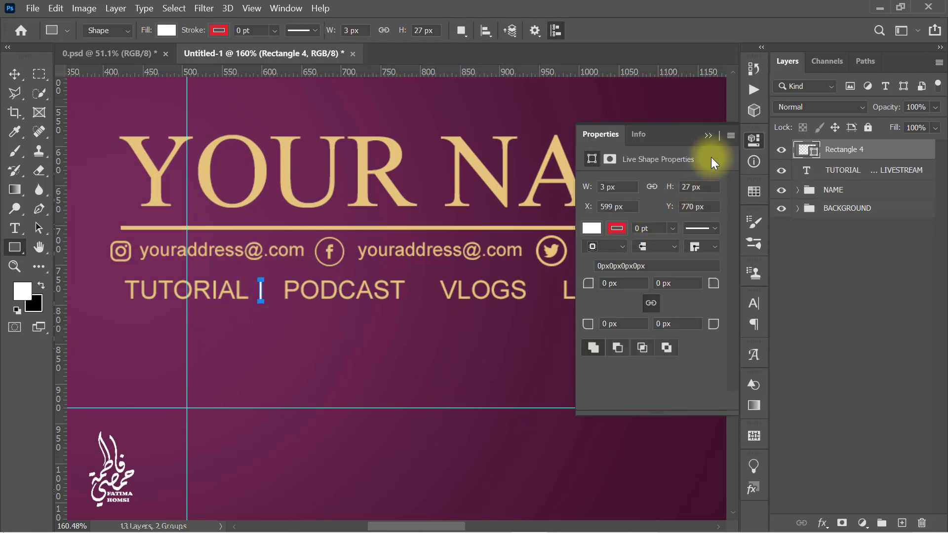
{"action": "left_click", "coordinate": [709, 136]}
{"action": "left_click", "coordinate": [166, 30]}
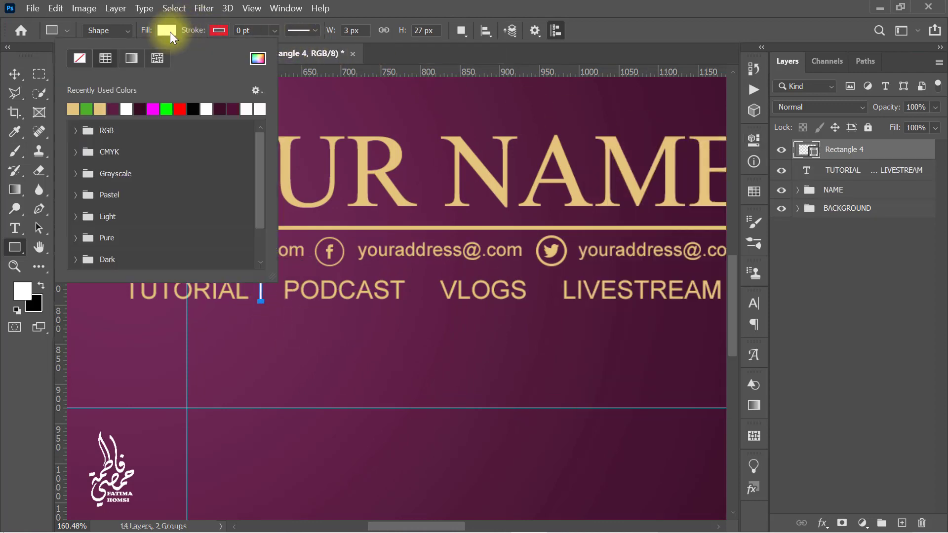
{"action": "key", "text": "Return"}
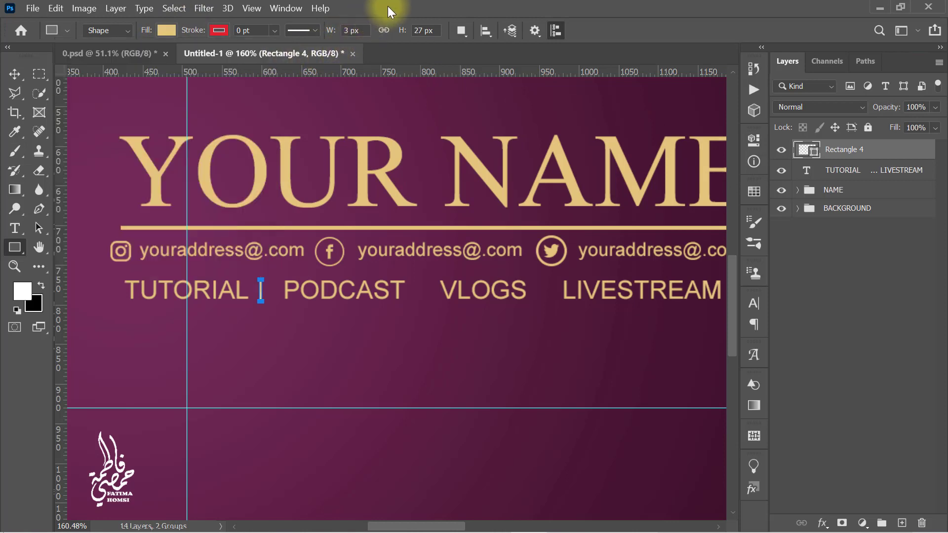
{"action": "key", "text": "ctrl+t"}
{"action": "scroll", "coordinate": [288, 324], "scroll_direction": "up", "scroll_amount": 2}
{"action": "scroll", "coordinate": [275, 315], "scroll_direction": "up", "scroll_amount": 3}
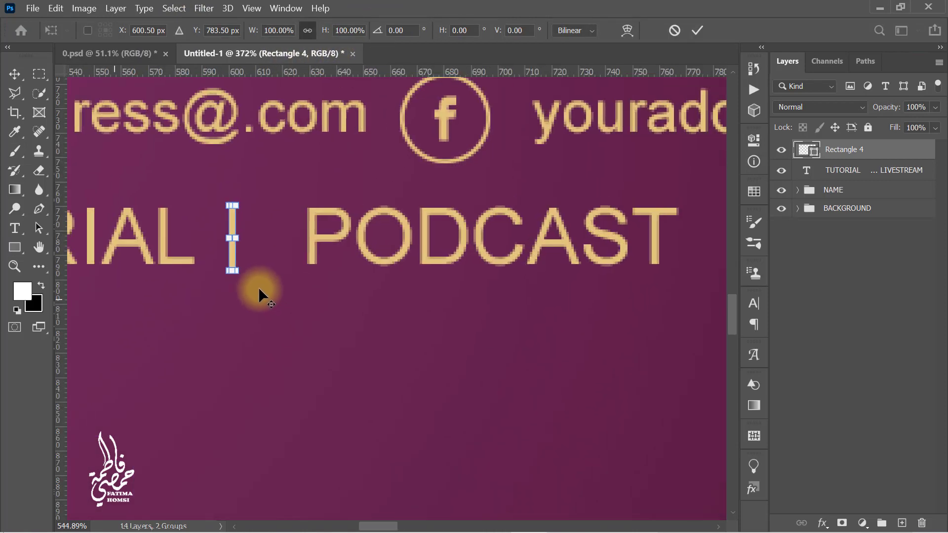
{"action": "scroll", "coordinate": [259, 287], "scroll_direction": "up", "scroll_amount": 3}
{"action": "left_click_drag", "start_coordinate": [224, 244], "coordinate": [243, 244]}
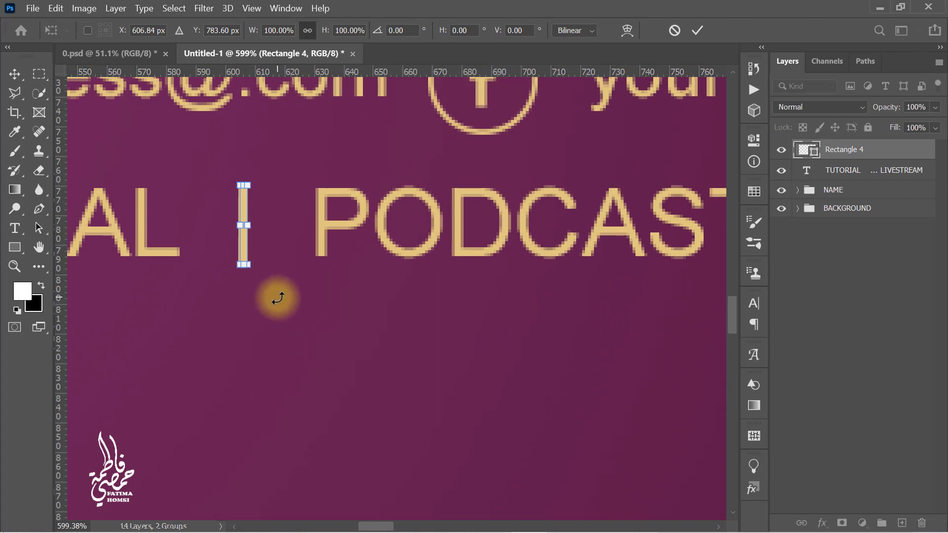
{"action": "left_click", "coordinate": [698, 30]}
Duplicate the bar and place the copy between PODCAST and VLOGS.
{"action": "key", "text": "ctrl+j"}
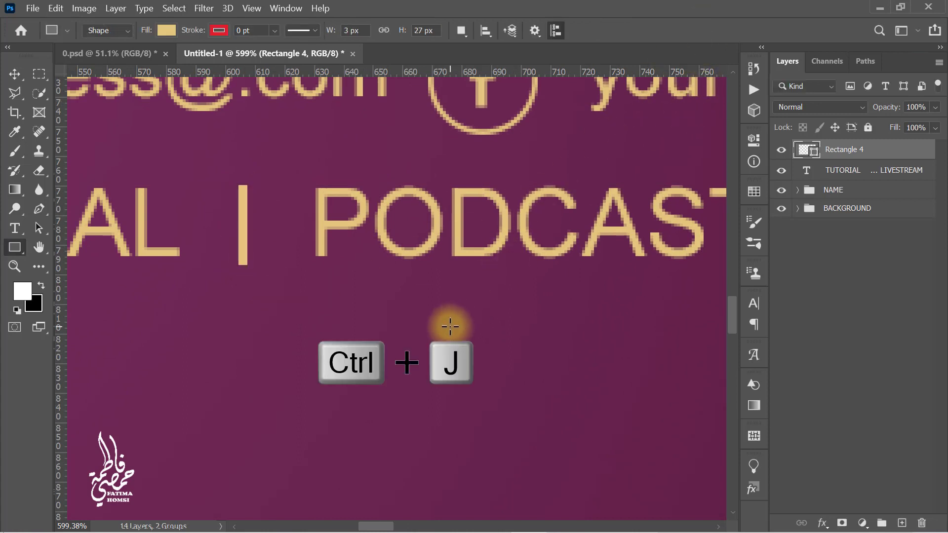
{"action": "key", "text": "ctrl+t"}
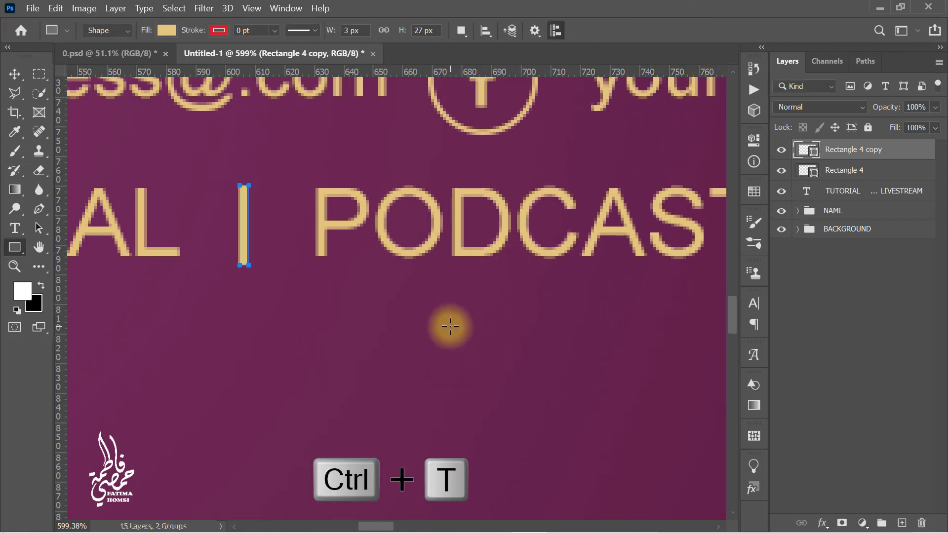
{"action": "left_click_drag", "start_coordinate": [247, 236], "coordinate": [539, 233]}
{"action": "scroll", "coordinate": [276, 257], "scroll_direction": "right", "scroll_amount": 5}
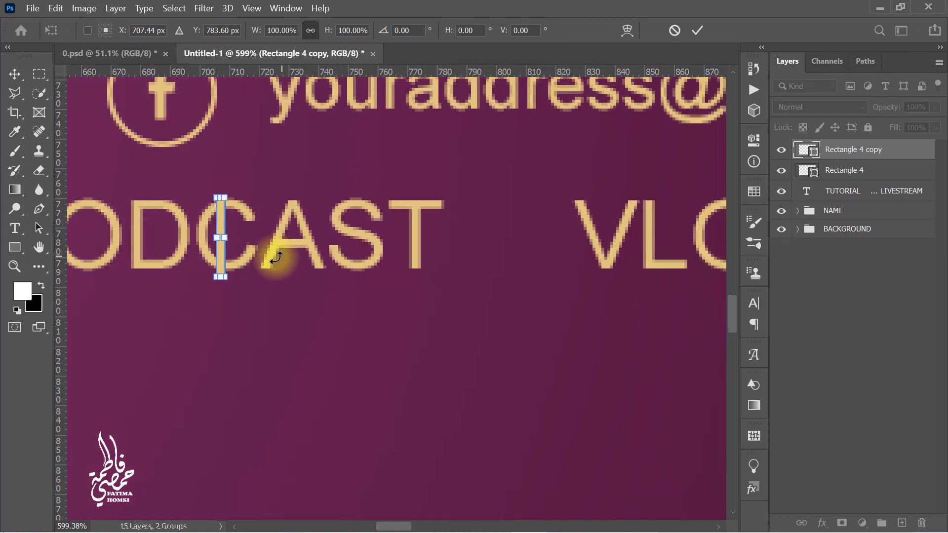
{"action": "left_click_drag", "start_coordinate": [222, 256], "coordinate": [514, 257]}
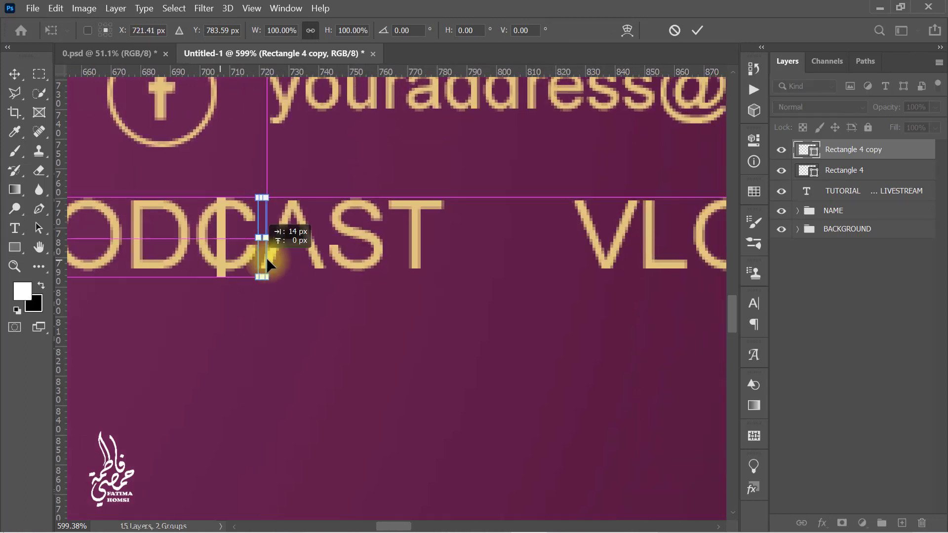
{"action": "left_click", "coordinate": [698, 31]}
Duplicate again and place the third bar between VLOGS and LIVESTREAM.
{"action": "key", "text": "ctrl+j"}
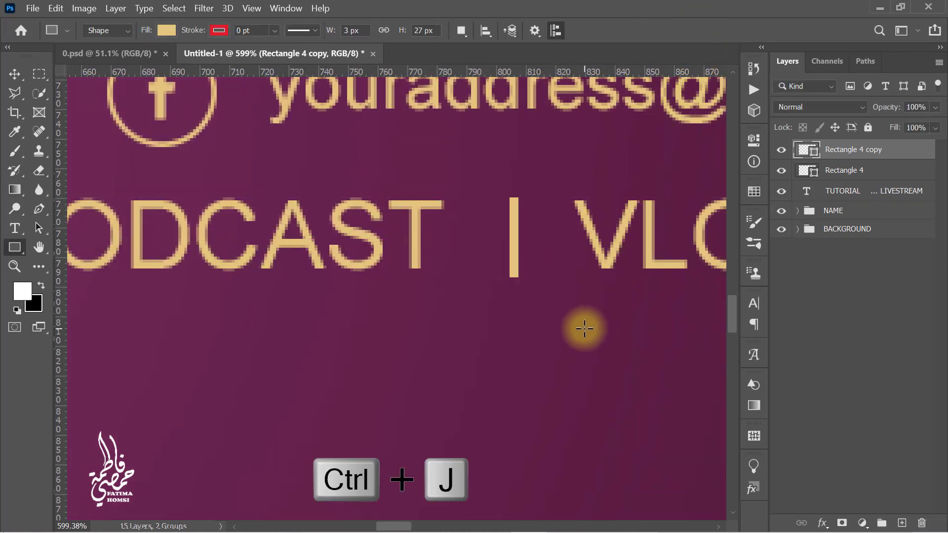
{"action": "key", "text": "ctrl+t"}
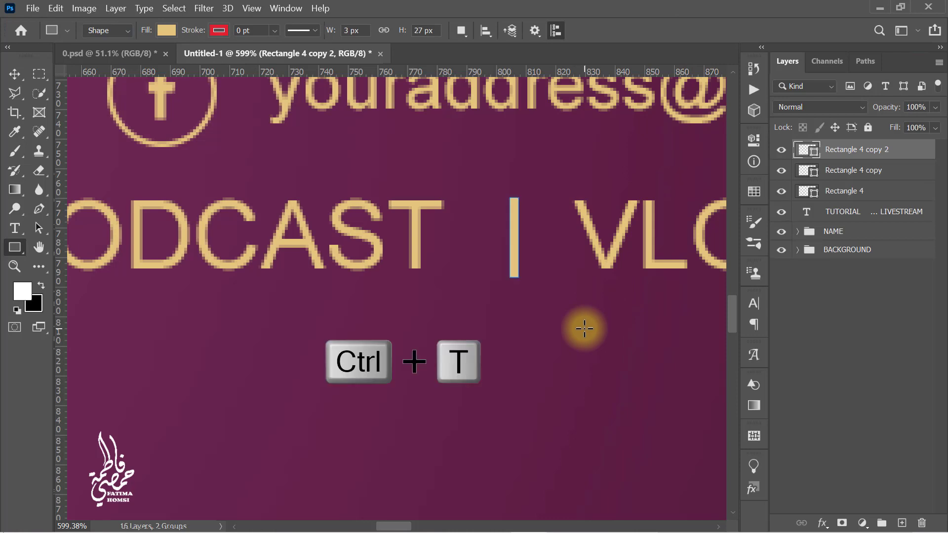
{"action": "left_click_drag", "start_coordinate": [514, 247], "coordinate": [640, 244]}
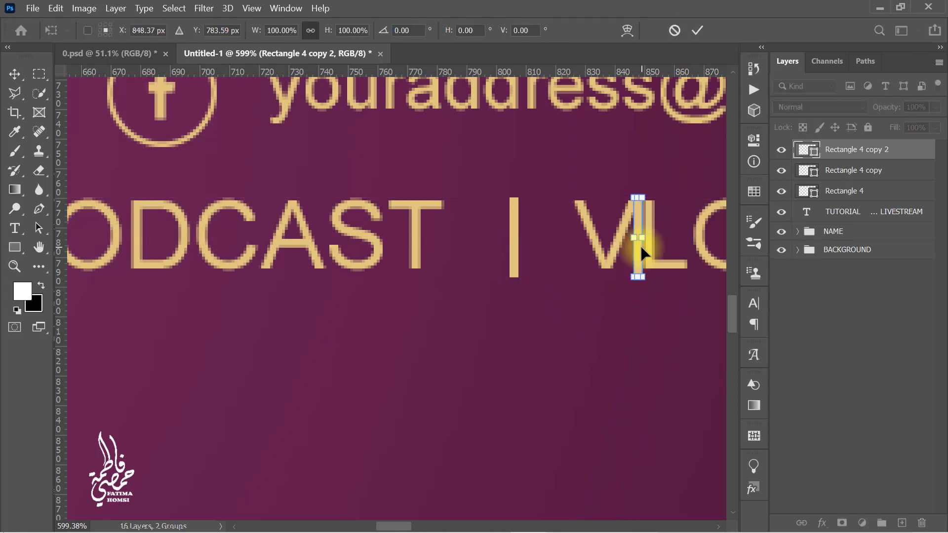
{"action": "scroll", "coordinate": [595, 267], "scroll_direction": "down", "scroll_amount": 1}
{"action": "mouse_move", "coordinate": [595, 267]}
{"action": "left_mouse_down"}
{"action": "mouse_move", "coordinate": [254, 265]}
{"action": "mouse_move", "coordinate": [527, 267]}
{"action": "left_mouse_up"}
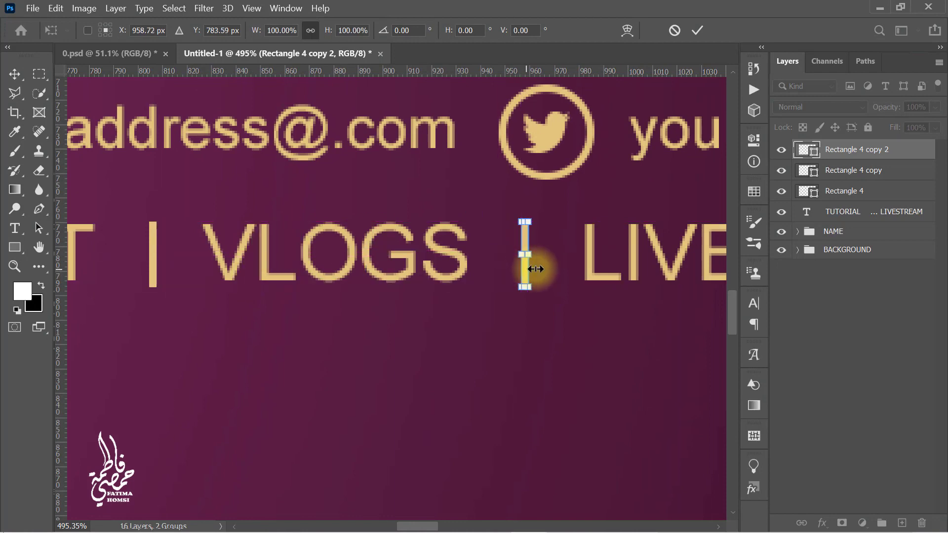
{"action": "left_click", "coordinate": [697, 31]}
Group the divider bars with the services text and name the group TUTORIAL.
{"action": "scroll", "coordinate": [555, 159], "scroll_direction": "down", "scroll_amount": 2}
{"action": "key", "text": "ctrl+0"}
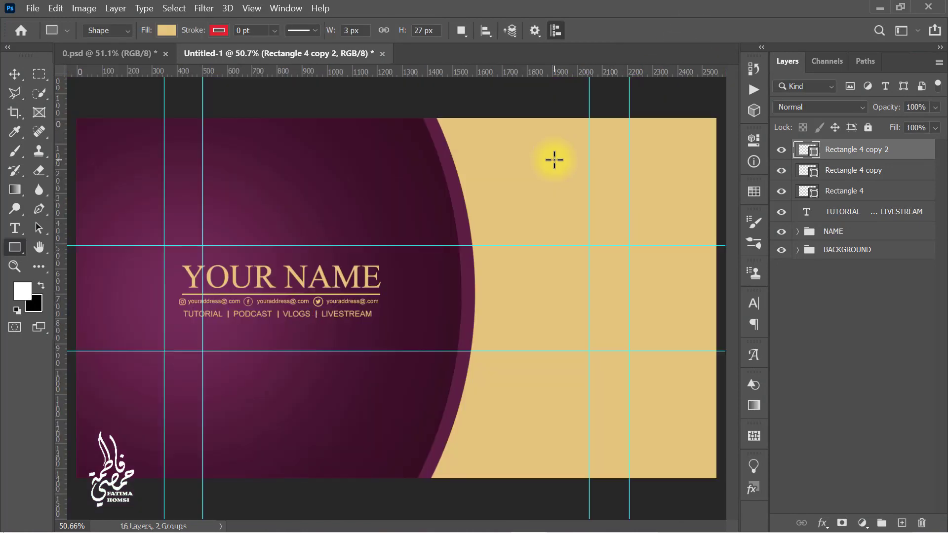
{"action": "left_click", "coordinate": [881, 214], "text": "shift"}
{"action": "key", "text": "ctrl+g"}
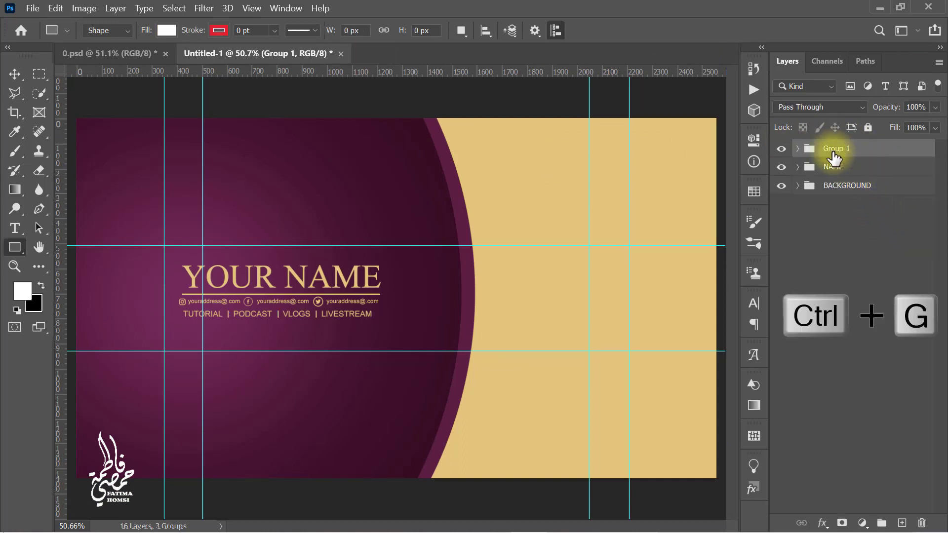
{"action": "double_click", "coordinate": [834, 149]}
{"action": "left_click_drag", "start_coordinate": [847, 149], "coordinate": [852, 149]}
{"action": "type", "text": "TUTORIAL"}
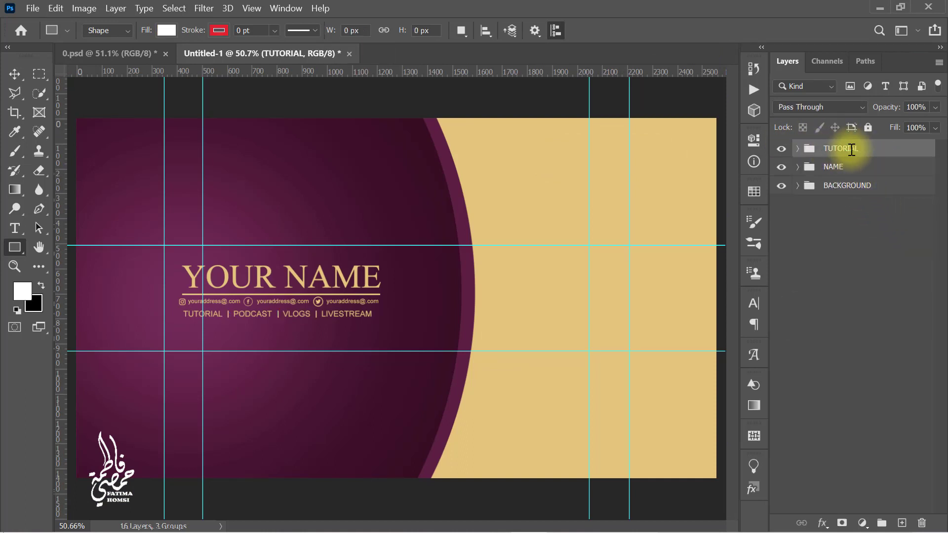
Paste NEW VIDEO EVERY MONDAY text and colour it dark purple sampled from the card.
{"action": "left_click", "coordinate": [14, 228]}
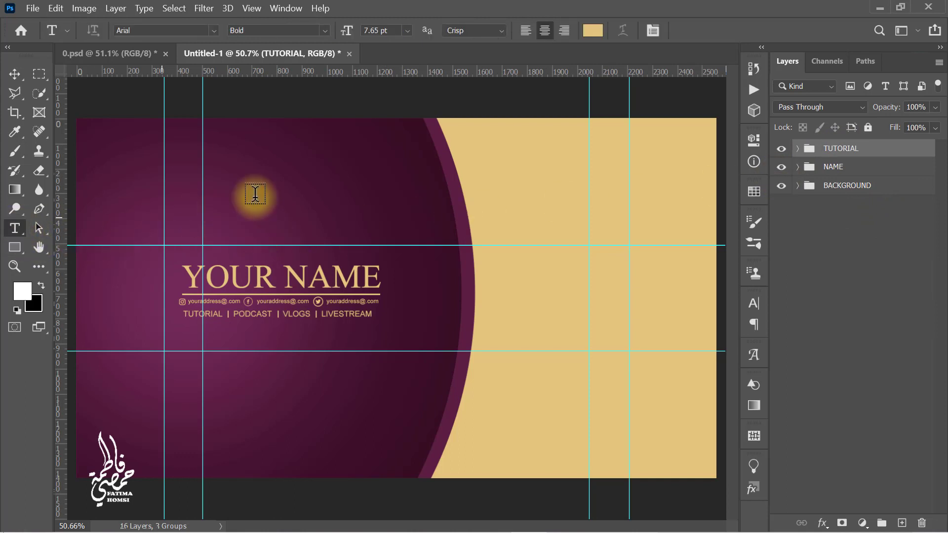
{"action": "left_click", "coordinate": [270, 182]}
{"action": "key", "text": "ctrl+v"}
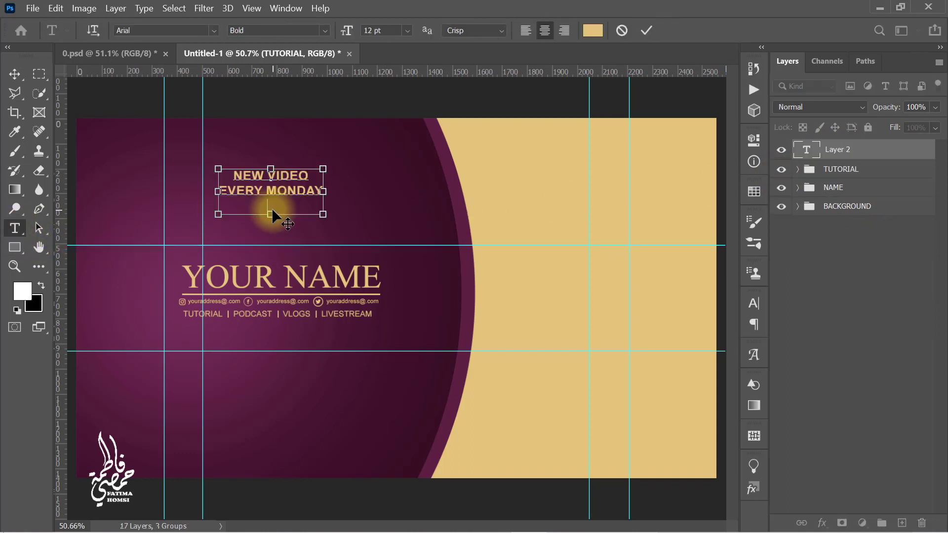
{"action": "left_click", "coordinate": [645, 31]}
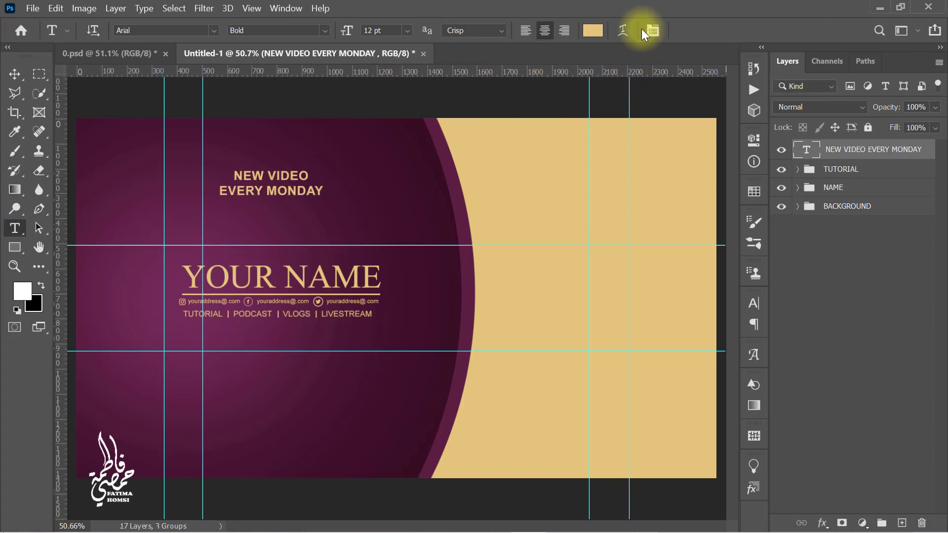
{"action": "left_click", "coordinate": [592, 30]}
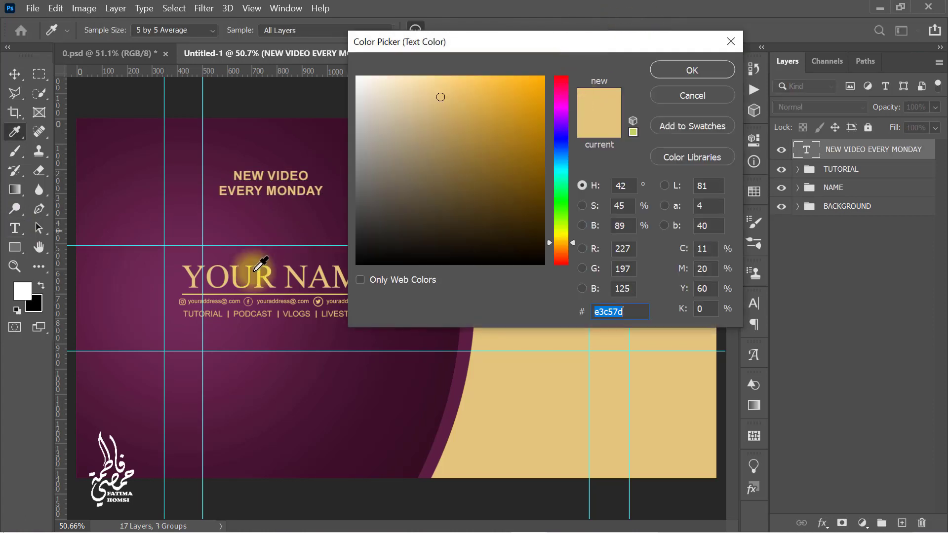
{"action": "left_click", "coordinate": [436, 372]}
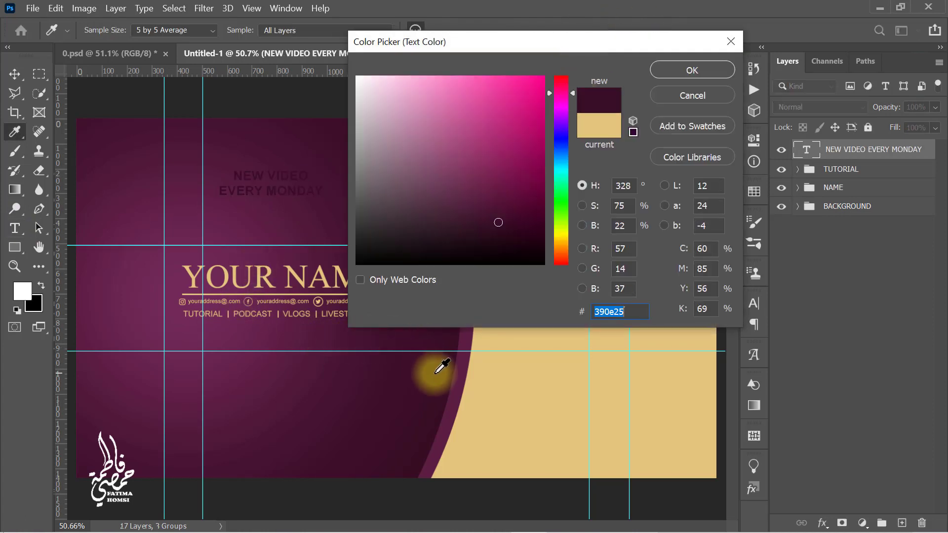
{"action": "left_click", "coordinate": [686, 71]}
Move the NEW VIDEO EVERY MONDAY text onto the beige side of the card.
{"action": "key", "text": "ctrl+t"}
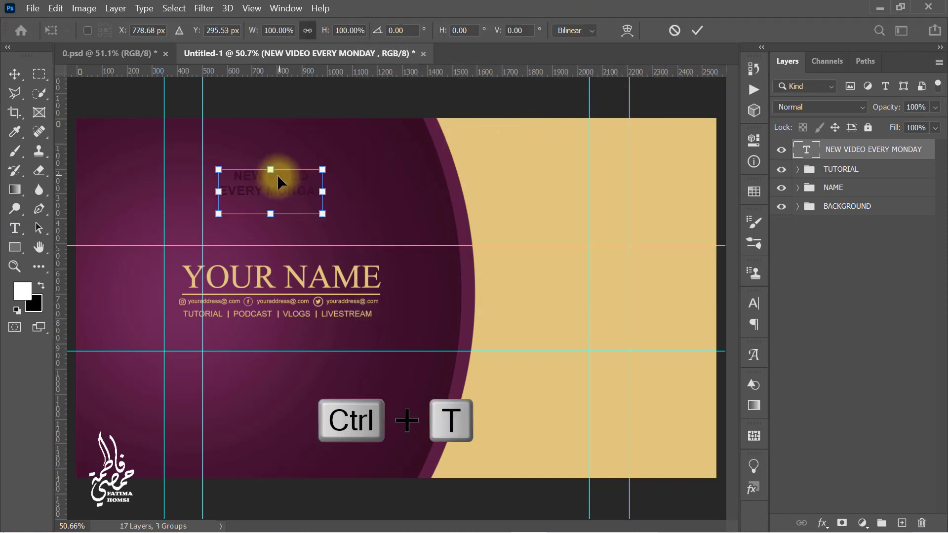
{"action": "mouse_move", "coordinate": [273, 182]}
{"action": "left_mouse_down"}
{"action": "mouse_move", "coordinate": [583, 269]}
{"action": "mouse_move", "coordinate": [577, 281]}
{"action": "left_mouse_up"}
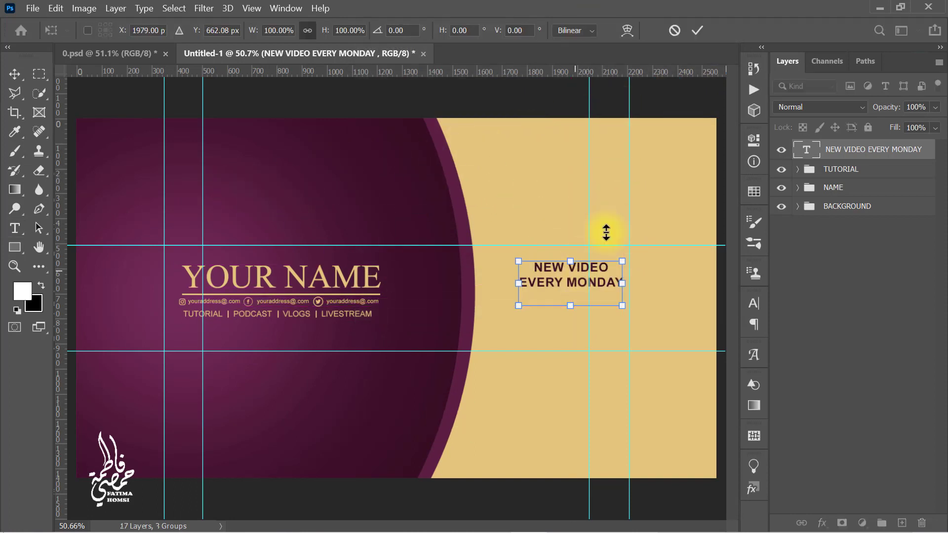
{"action": "left_click", "coordinate": [696, 31]}
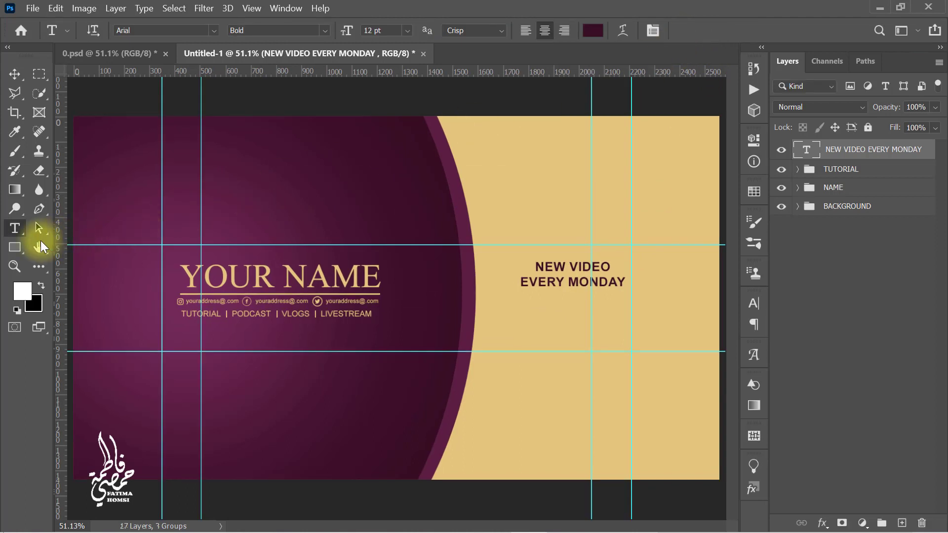
Draw a dark purple bar with 10 px rounded corners under NEW VIDEO EVERY MONDAY.
{"action": "left_click", "coordinate": [15, 246]}
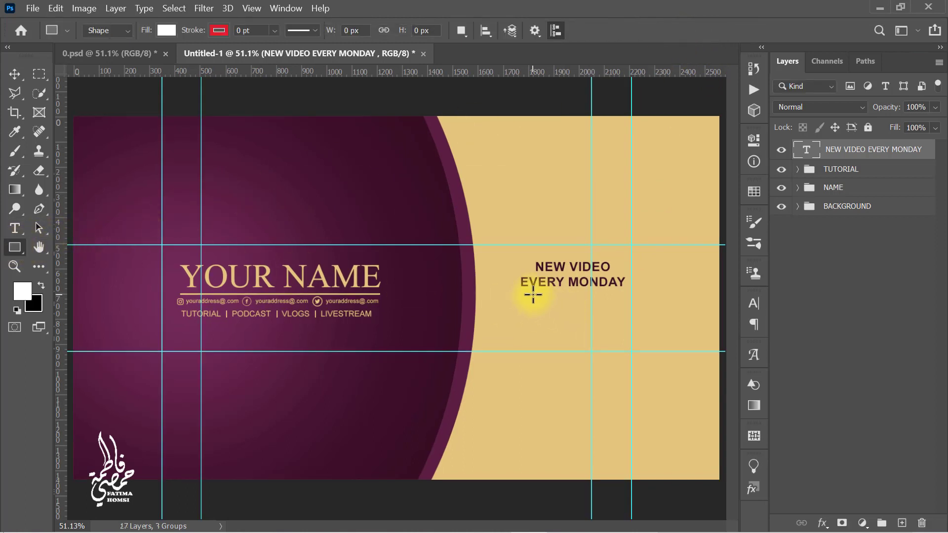
{"action": "left_click_drag", "start_coordinate": [531, 294], "coordinate": [616, 308]}
{"action": "left_click_drag", "start_coordinate": [623, 313], "coordinate": [583, 285]}
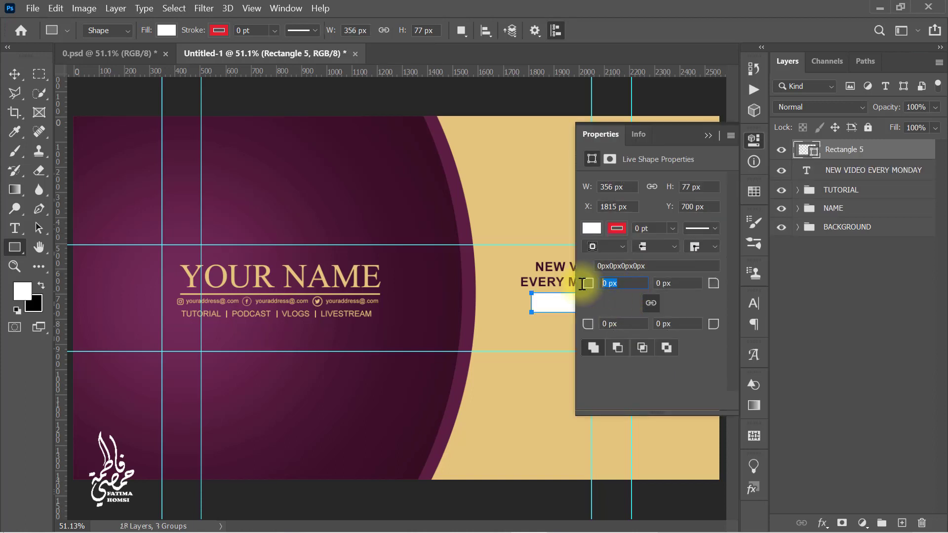
{"action": "type", "text": "10"}
{"action": "key", "text": "Return"}
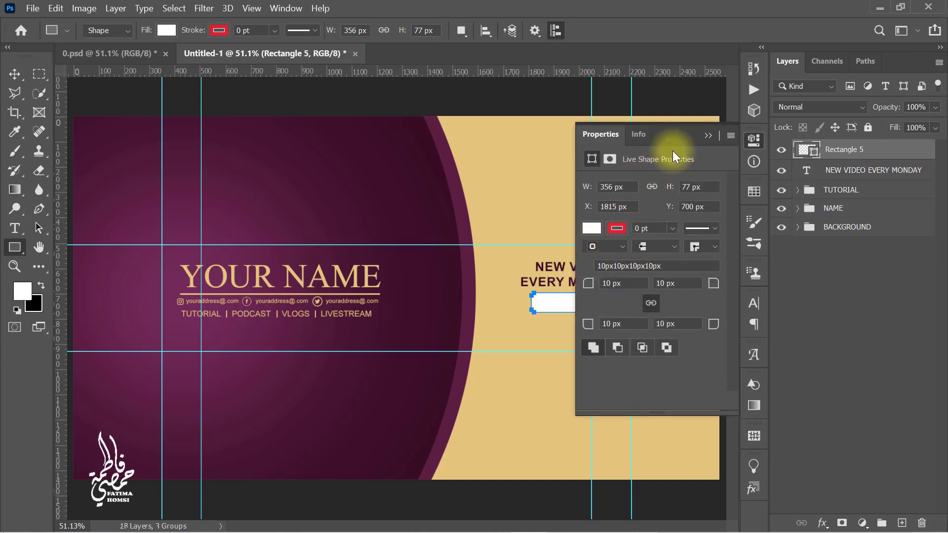
{"action": "left_click", "coordinate": [707, 136]}
{"action": "double_click", "coordinate": [807, 149]}
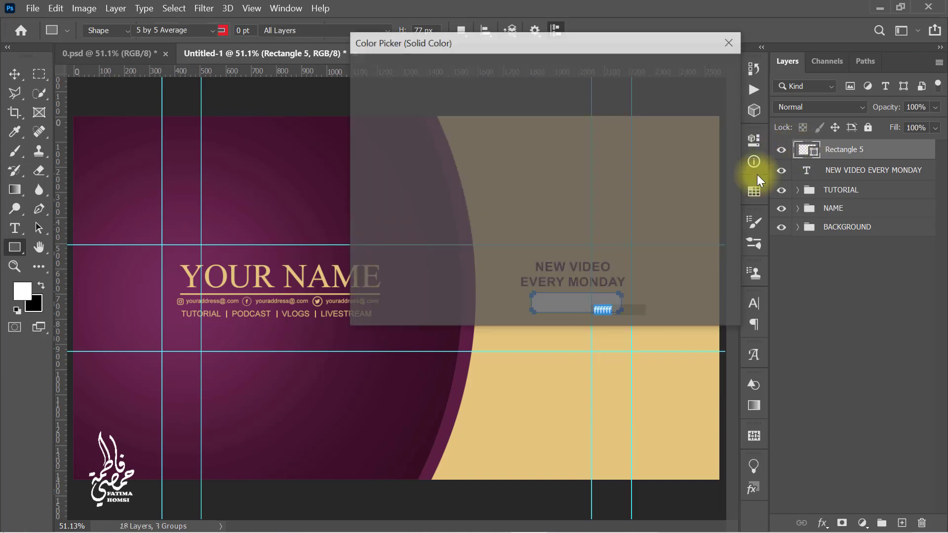
{"action": "left_click", "coordinate": [438, 373]}
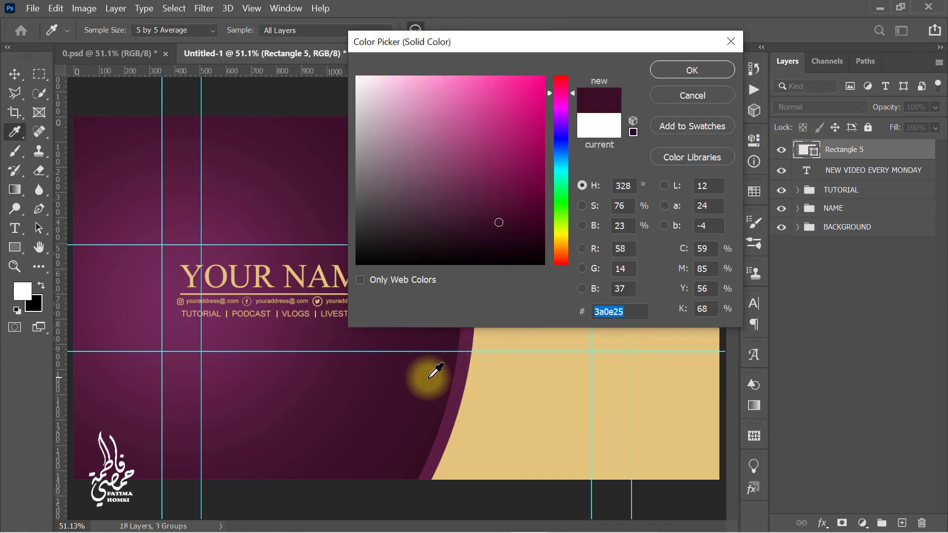
{"action": "left_click", "coordinate": [675, 70]}
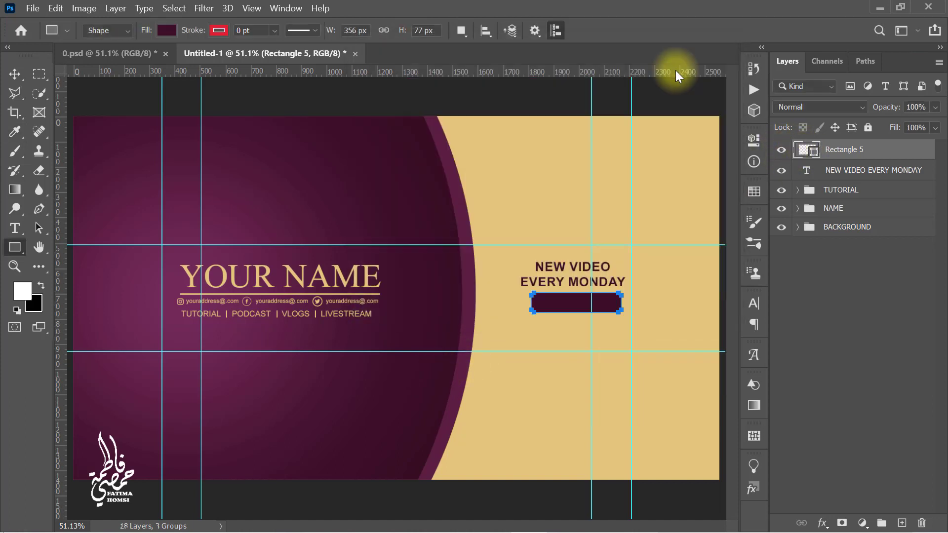
Paste the 18.00 AM time text and centre it inside the dark bar.
{"action": "left_click", "coordinate": [19, 234]}
{"action": "key", "text": "ctrl+v"}
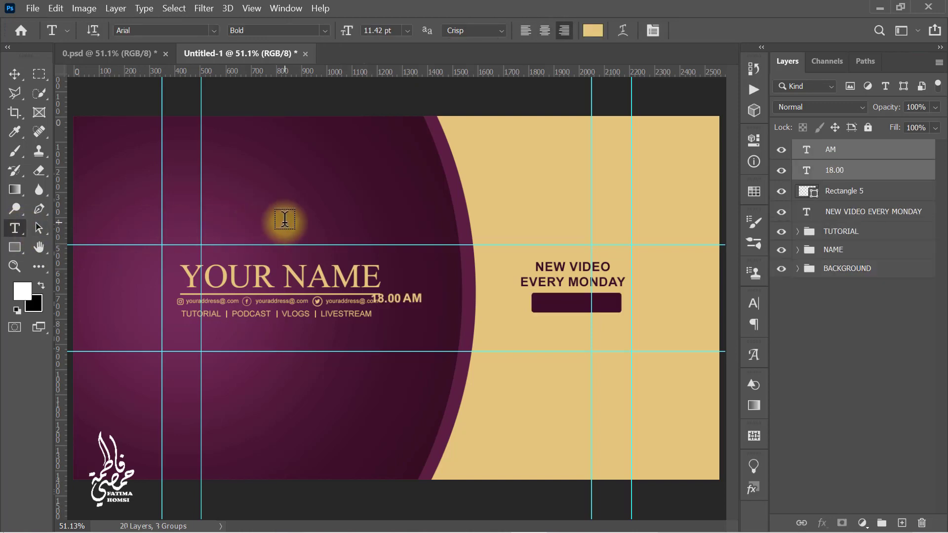
{"action": "key", "text": "ctrl+t"}
{"action": "scroll", "coordinate": [407, 295], "scroll_direction": "up", "scroll_amount": 4}
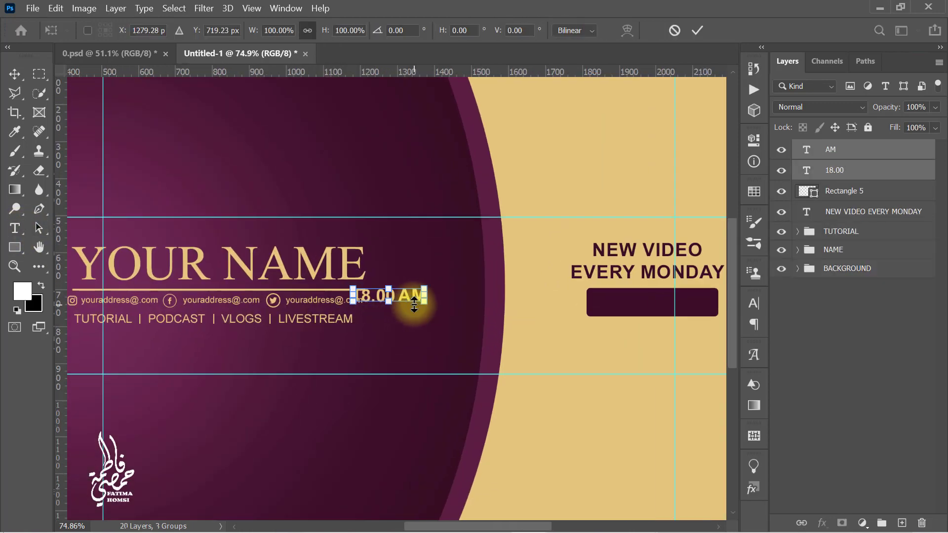
{"action": "left_click_drag", "start_coordinate": [404, 292], "coordinate": [685, 298]}
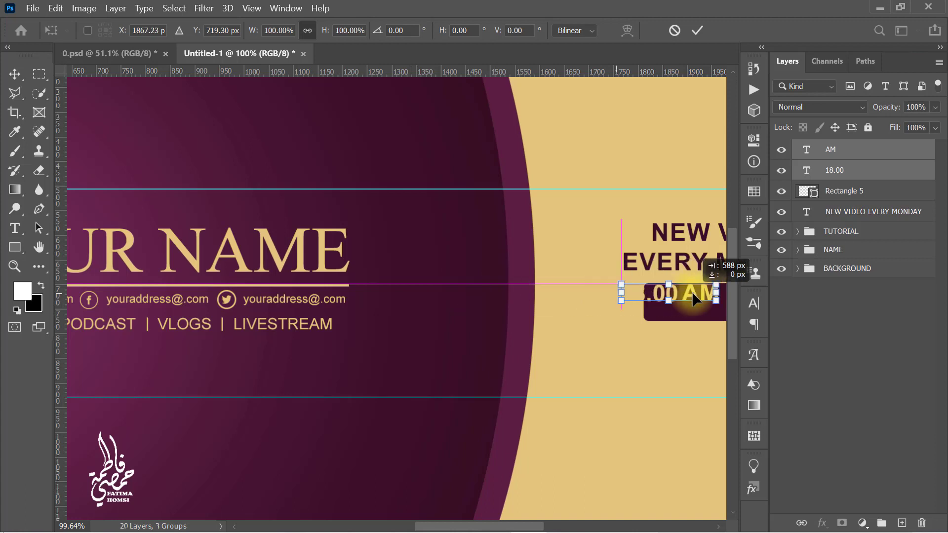
{"action": "left_click_drag", "start_coordinate": [650, 339], "coordinate": [380, 339]}
{"action": "mouse_move", "coordinate": [427, 301]}
{"action": "left_mouse_down"}
{"action": "mouse_move", "coordinate": [489, 300]}
{"action": "mouse_move", "coordinate": [513, 312]}
{"action": "left_mouse_up"}
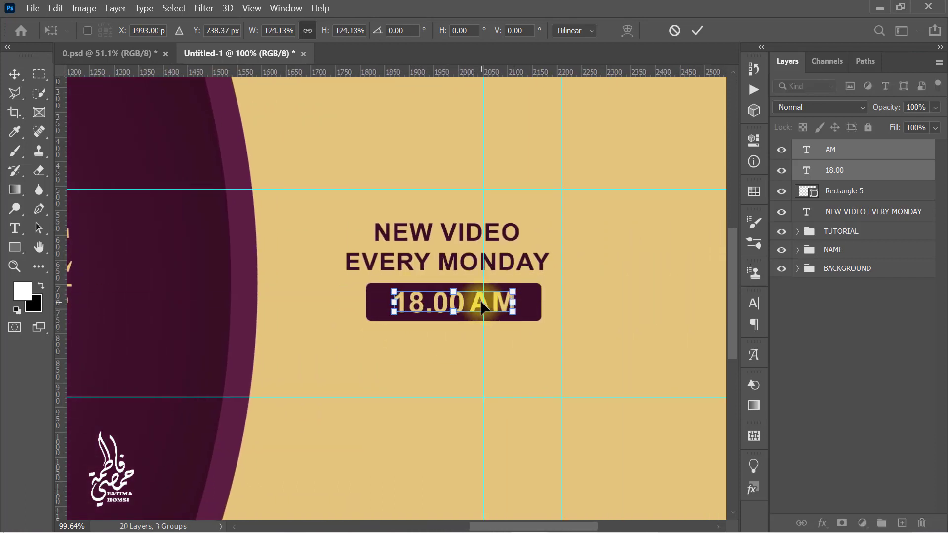
{"action": "left_click", "coordinate": [697, 29]}
{"action": "key", "text": "ctrl+minus"}
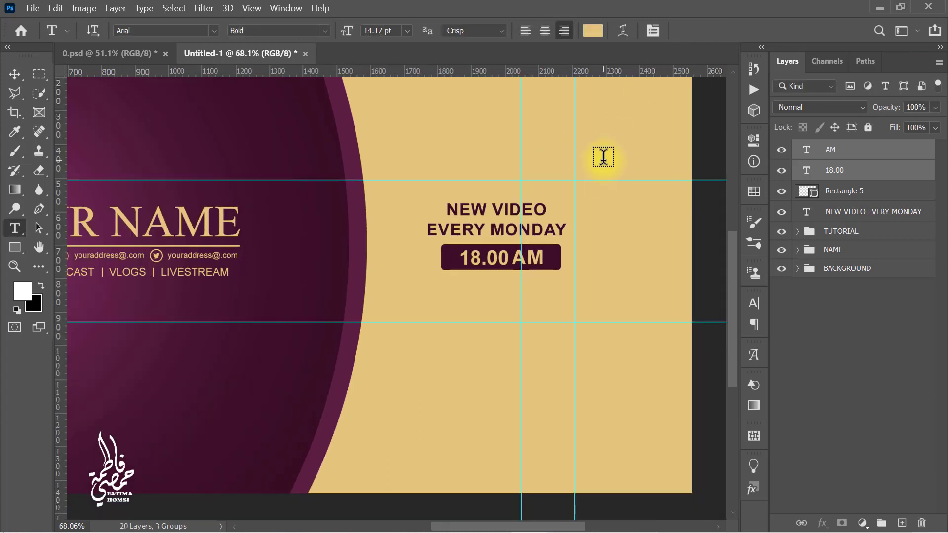
{"action": "key", "text": "ctrl+0"}
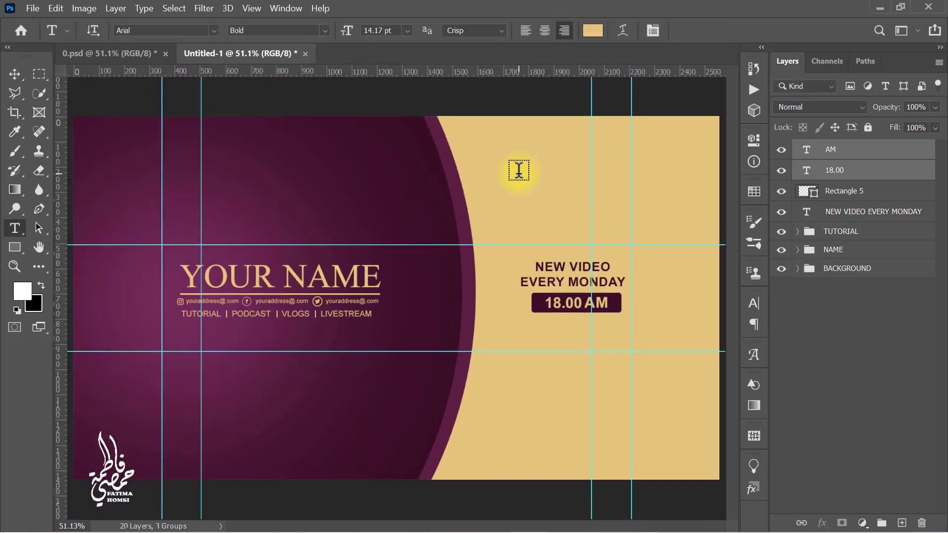
Add a SUBSCRIBE text line on the beige side.
{"action": "left_click", "coordinate": [518, 170]}
{"action": "key", "text": "BackSpace"}
{"action": "type", "text": "SUBSCRIBE"}
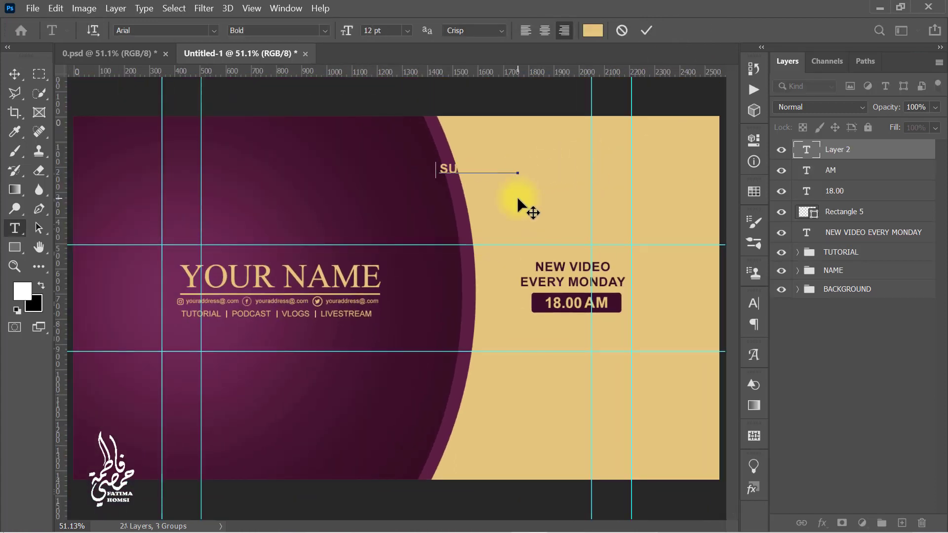
{"action": "left_click", "coordinate": [645, 31]}
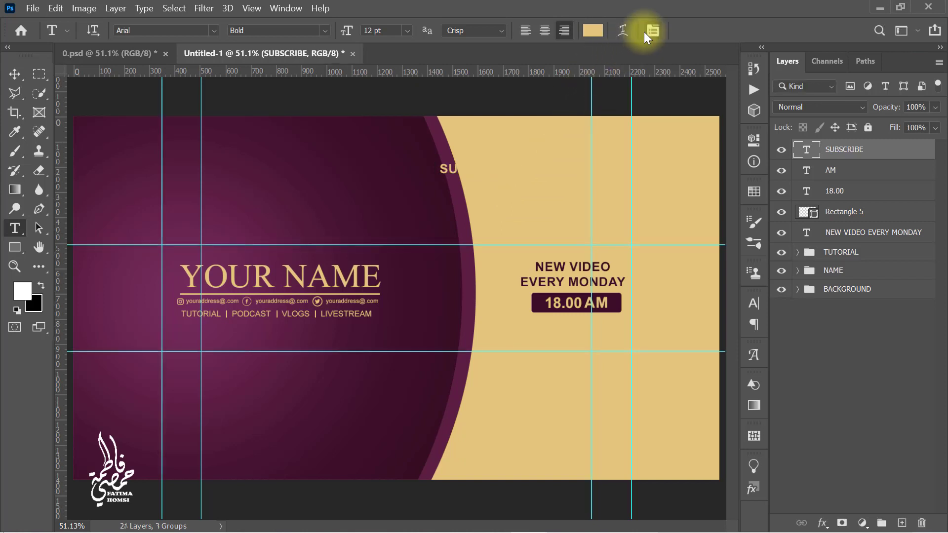
Colour SUBSCRIBE with dark purple sampled from the card and move it below the 18.00 AM badge.
{"action": "left_click", "coordinate": [590, 30]}
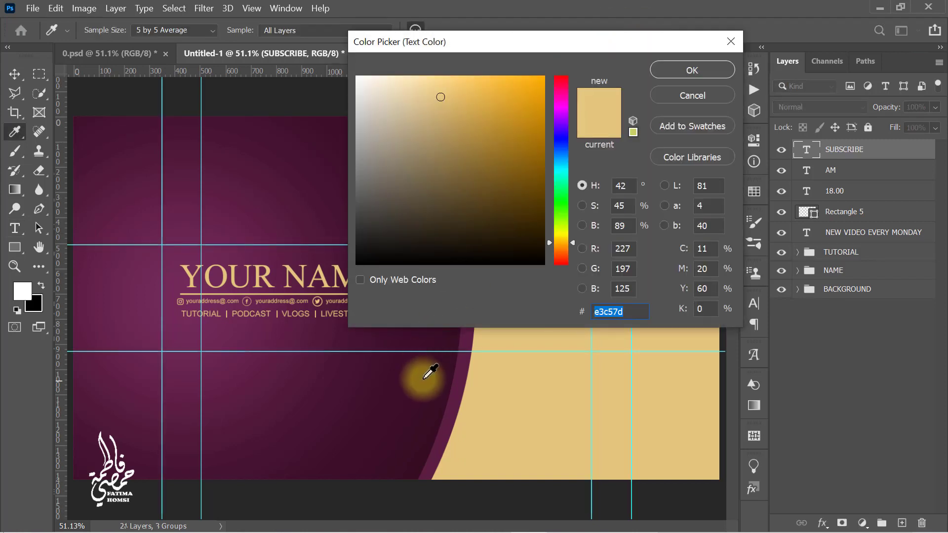
{"action": "left_click", "coordinate": [429, 375]}
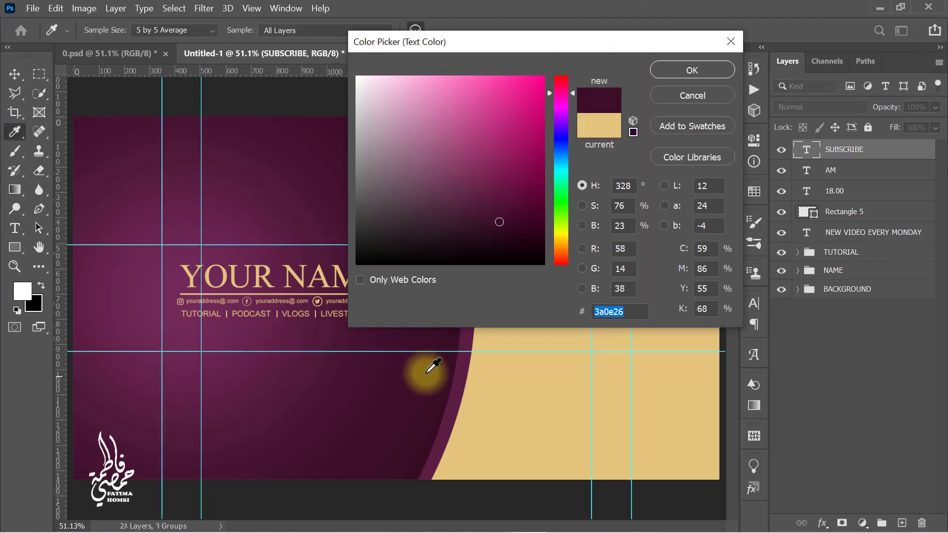
{"action": "left_click", "coordinate": [683, 70]}
{"action": "key", "text": "ctrl+t"}
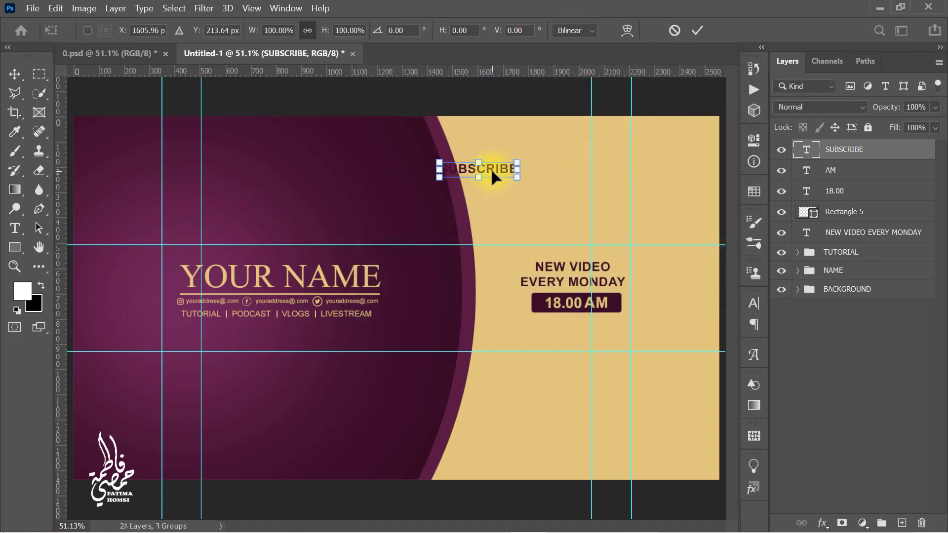
{"action": "mouse_move", "coordinate": [492, 173]}
{"action": "left_mouse_down"}
{"action": "mouse_move", "coordinate": [597, 340]}
{"action": "mouse_move", "coordinate": [591, 328]}
{"action": "mouse_move", "coordinate": [613, 331]}
{"action": "left_mouse_up"}
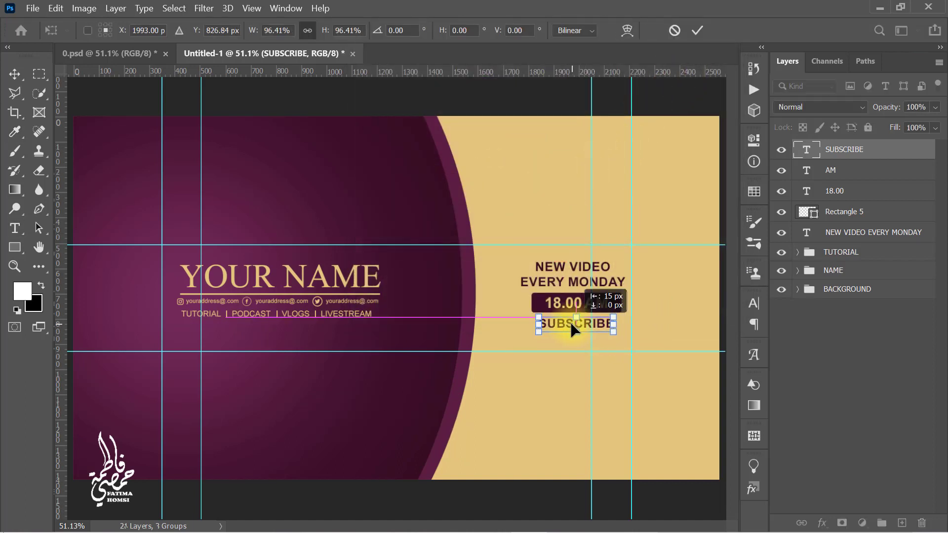
{"action": "left_click", "coordinate": [698, 31]}
{"action": "left_click", "coordinate": [546, 166]}
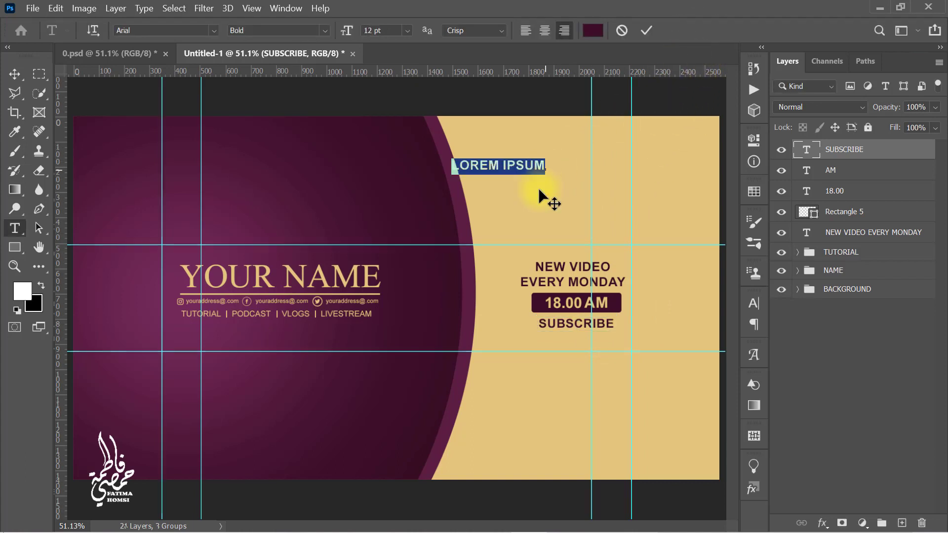
Add FOR MORE VIDEO text and position it under SUBSCRIBE.
{"action": "type", "text": "FOR MORE VIDEO"}
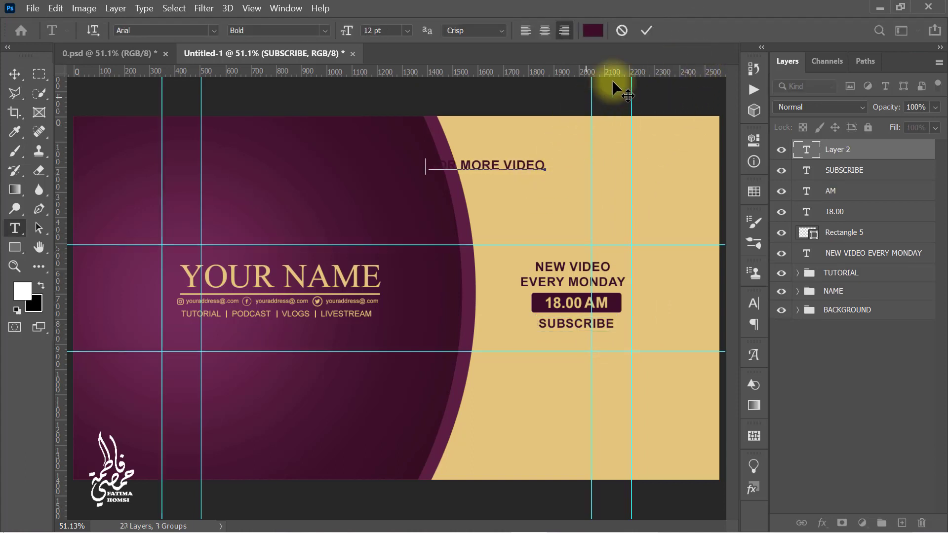
{"action": "left_click", "coordinate": [647, 31]}
{"action": "key", "text": "ctrl+t"}
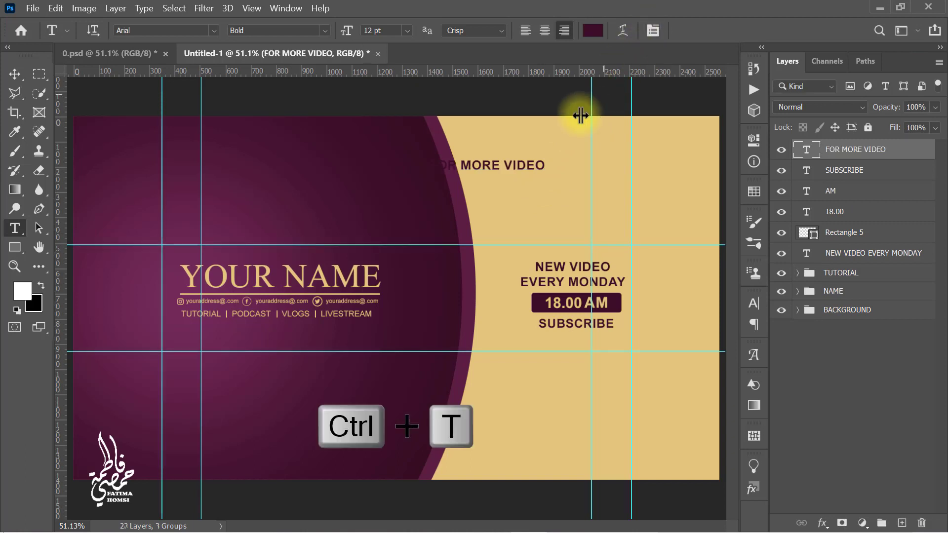
{"action": "left_click_drag", "start_coordinate": [521, 162], "coordinate": [599, 336]}
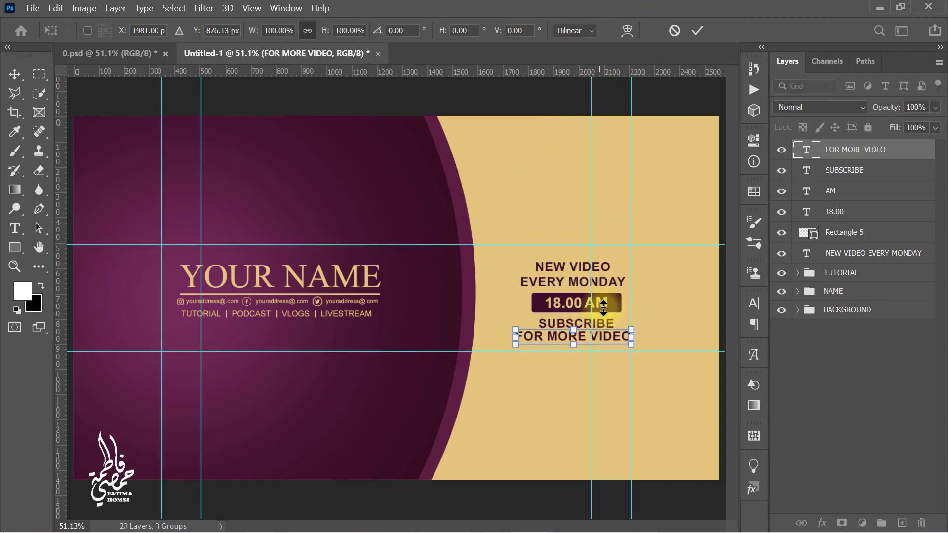
{"action": "left_click", "coordinate": [695, 30]}
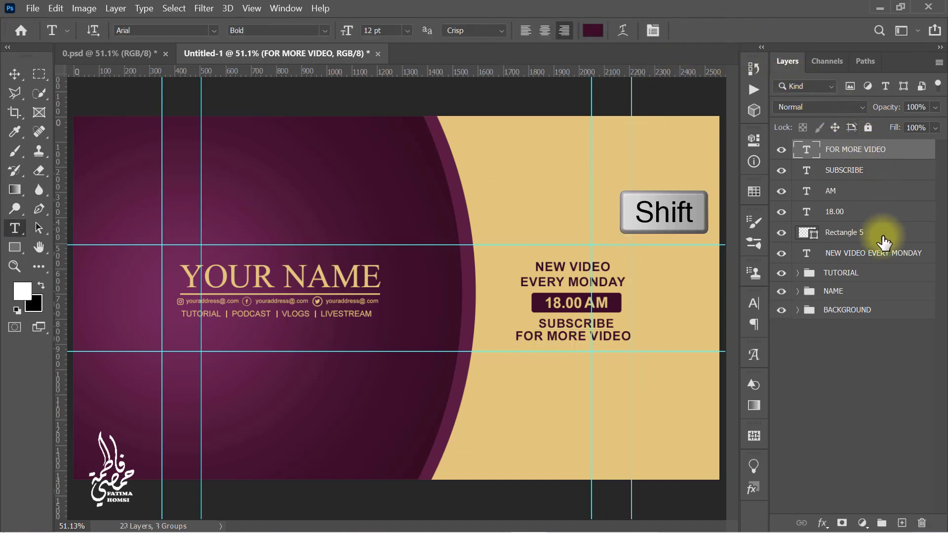
Group the beige-side text layers as TEXT and scale the block to about 87%.
{"action": "left_click", "coordinate": [882, 254], "text": "shift"}
{"action": "key", "text": "ctrl+g"}
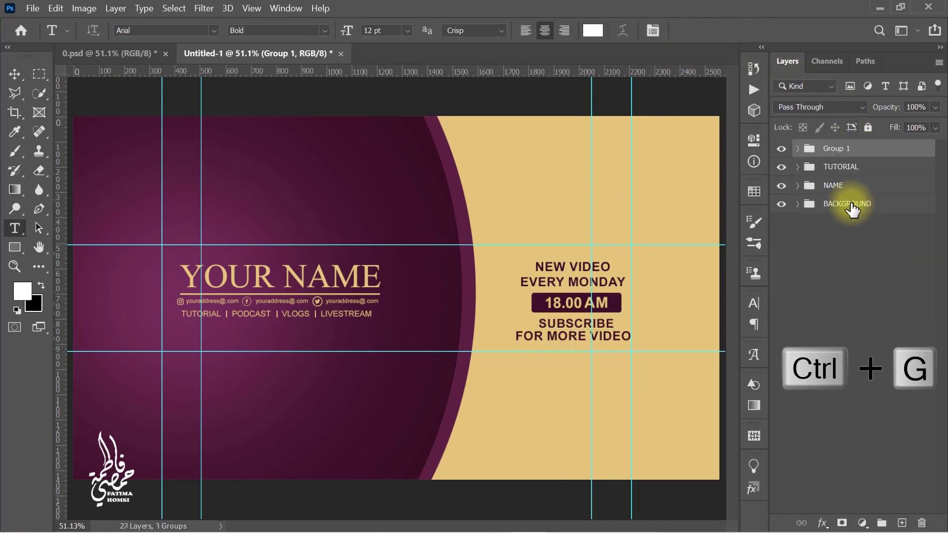
{"action": "double_click", "coordinate": [834, 148]}
{"action": "type", "text": "TE"}
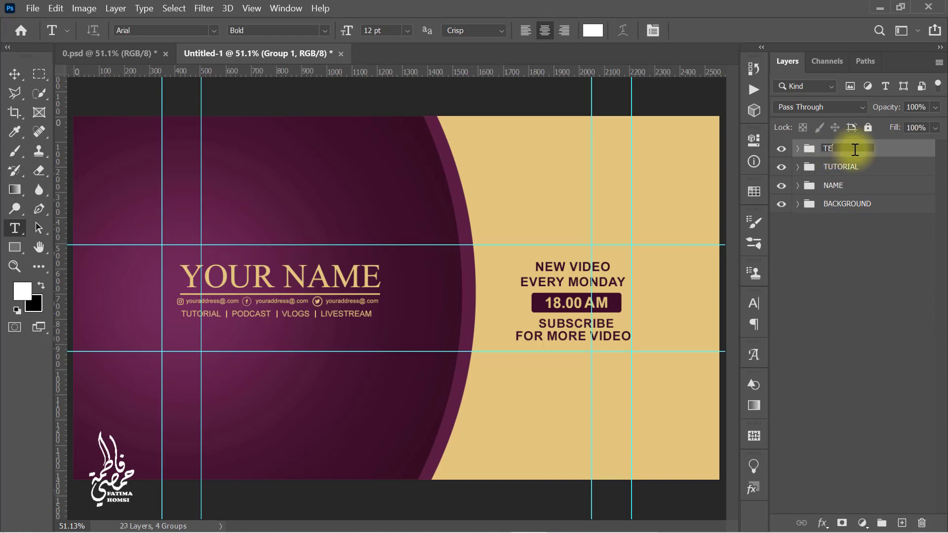
{"action": "type", "text": "XT"}
{"action": "key", "text": "ctrl+t"}
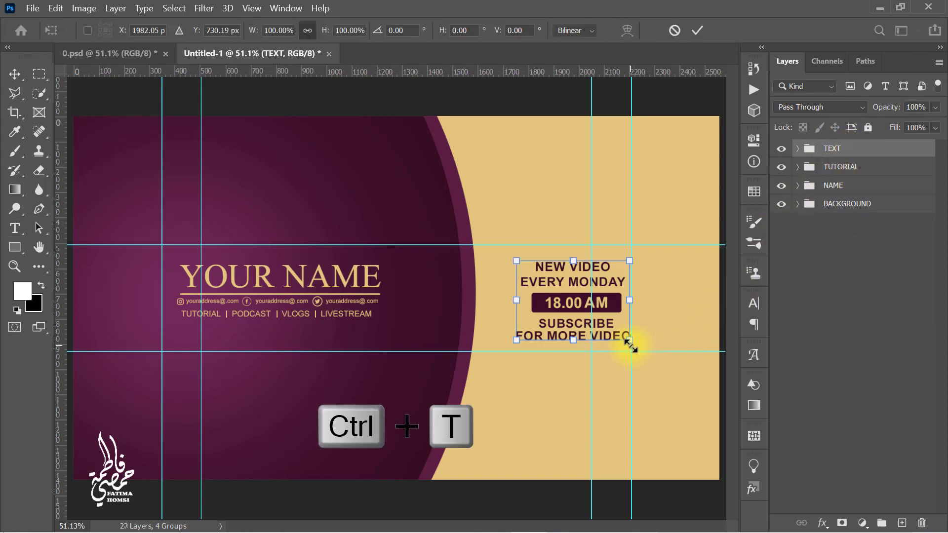
{"action": "left_click_drag", "start_coordinate": [629, 340], "coordinate": [607, 326]}
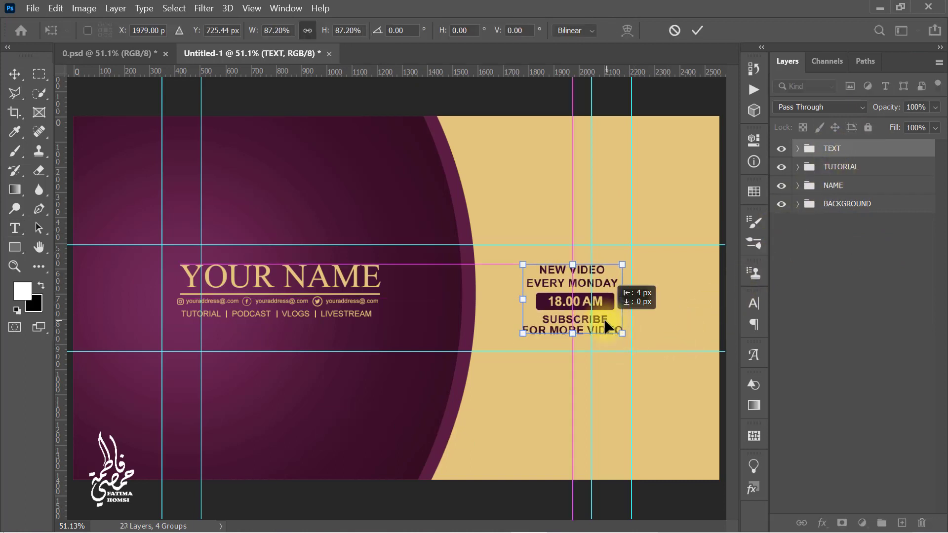
{"action": "left_click", "coordinate": [697, 30]}
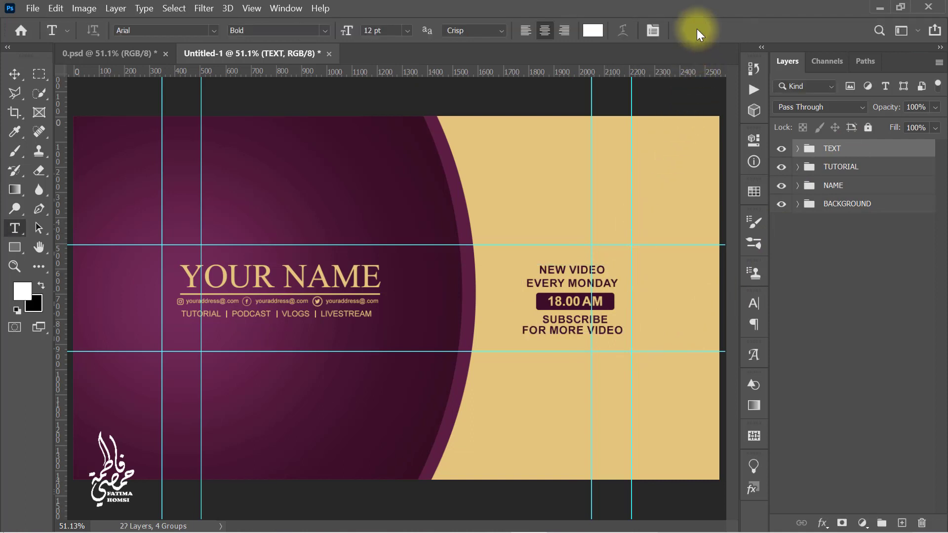
Draw a 295 px circle where the two sides meet, filled with #3c1028.
{"action": "left_click", "coordinate": [14, 247]}
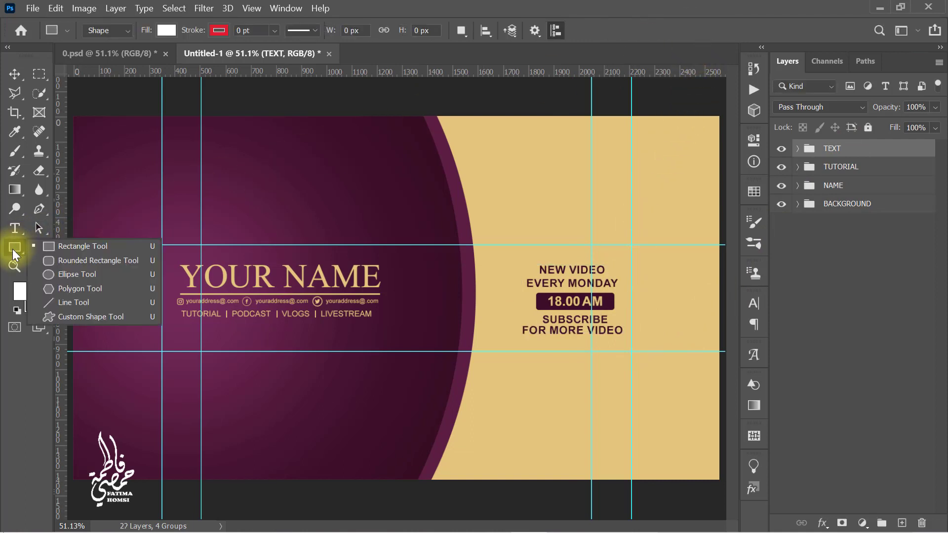
{"action": "left_click", "coordinate": [93, 273]}
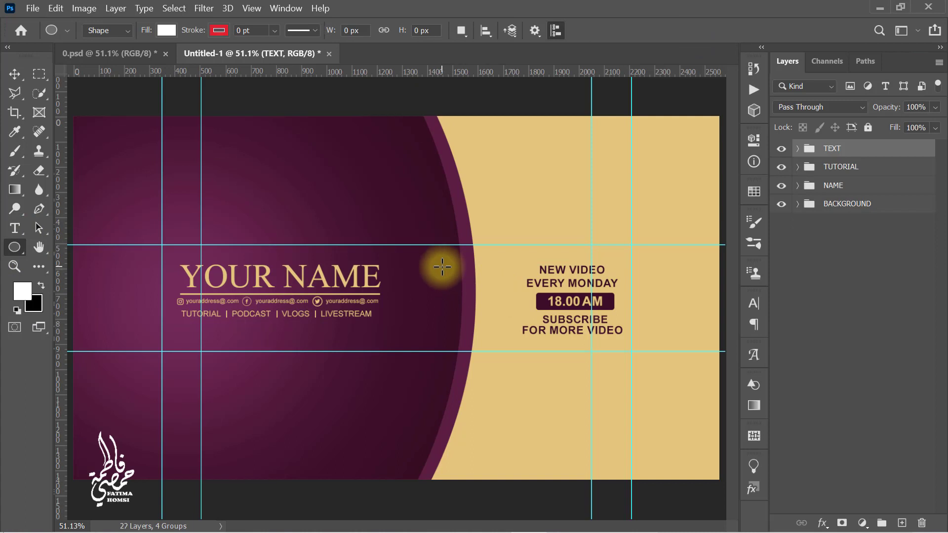
{"action": "left_click_drag", "start_coordinate": [433, 261], "coordinate": [508, 362]}
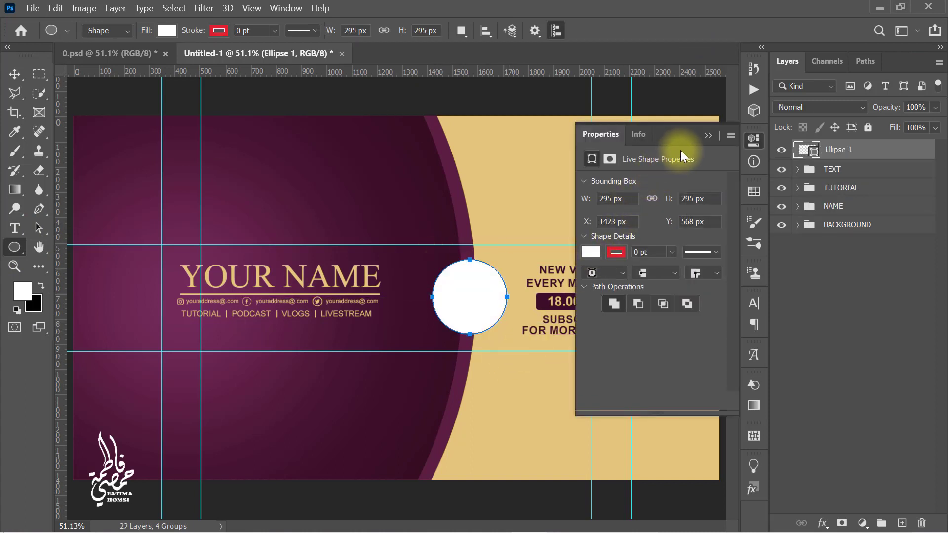
{"action": "left_click", "coordinate": [708, 135]}
{"action": "double_click", "coordinate": [807, 150]}
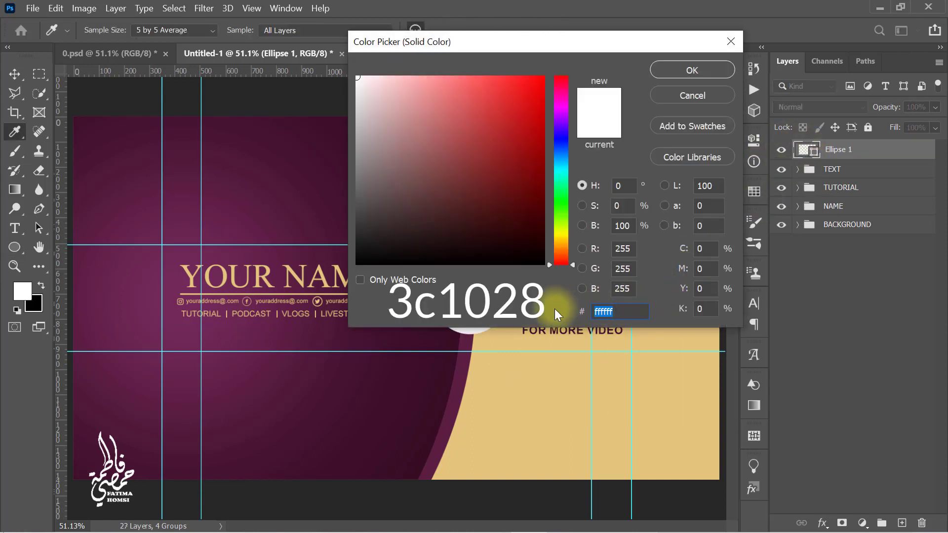
{"action": "type", "text": "3c1028"}
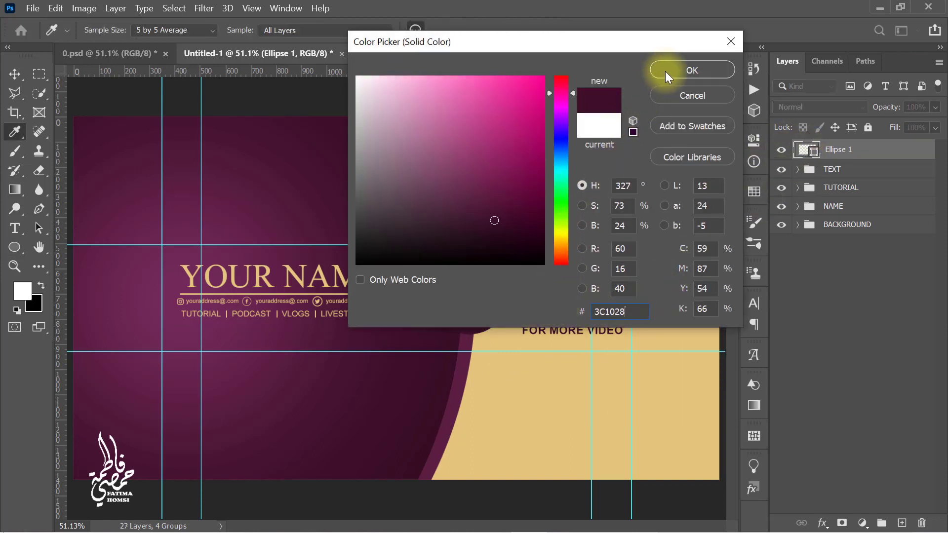
{"action": "left_click", "coordinate": [665, 71]}
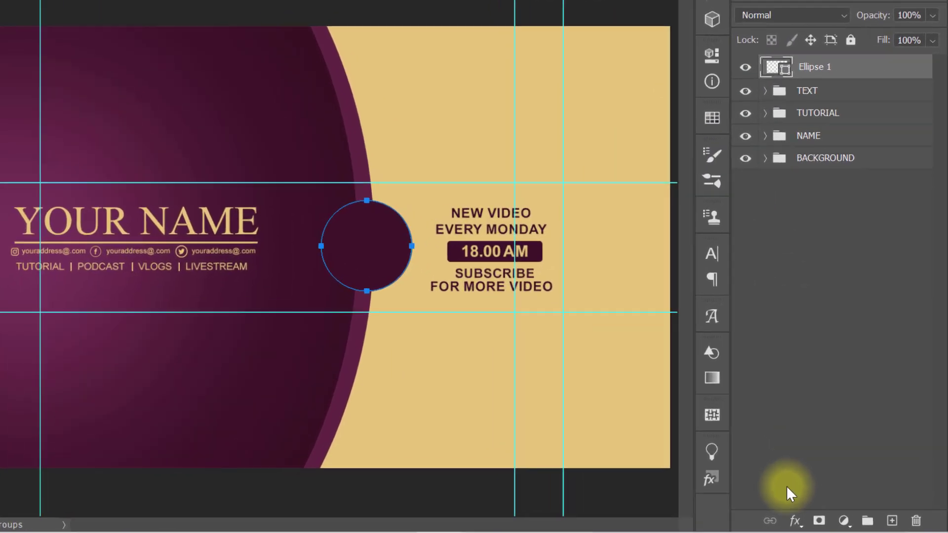
Give the circle a Multiply drop shadow at 40% opacity, 90° angle, size 20.
{"action": "left_click", "coordinate": [794, 521]}
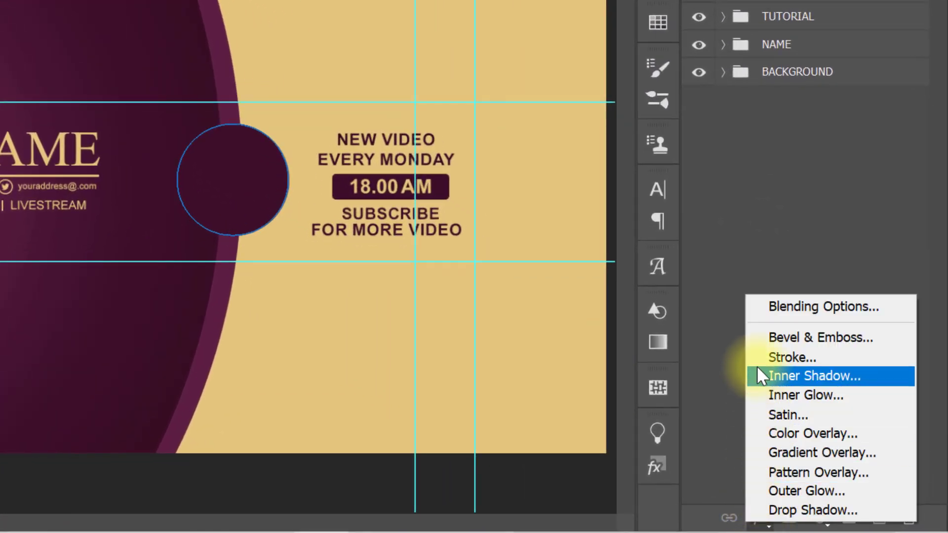
{"action": "left_click", "coordinate": [758, 306]}
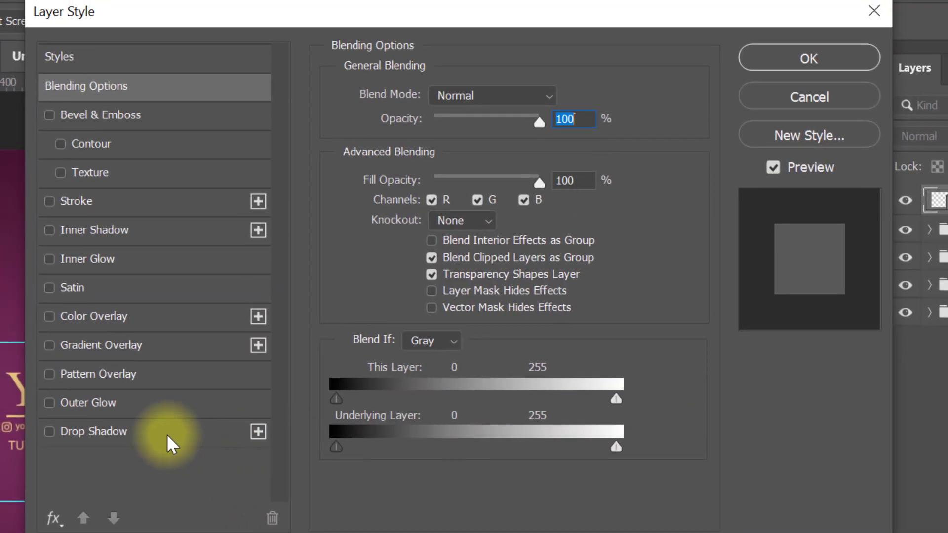
{"action": "left_click", "coordinate": [168, 435]}
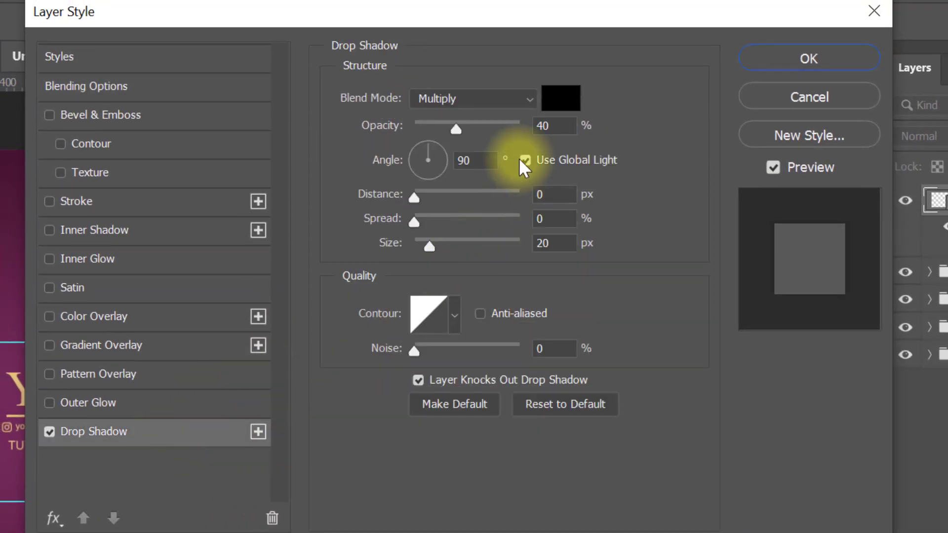
{"action": "left_click", "coordinate": [545, 126]}
{"action": "left_click", "coordinate": [375, 161]}
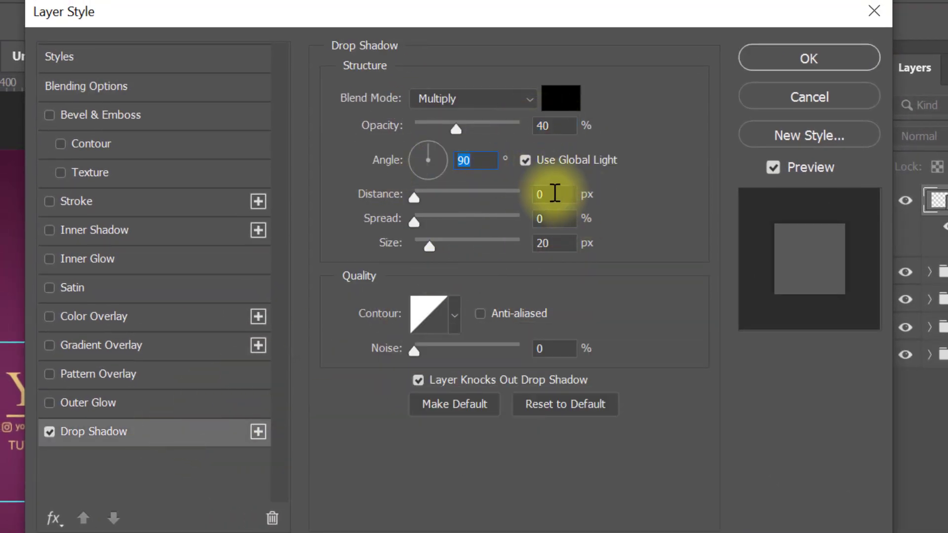
{"action": "key", "text": "Tab"}
{"action": "key", "text": "Tab"}
{"action": "key", "text": "Tab"}
{"action": "left_click", "coordinate": [764, 64]}
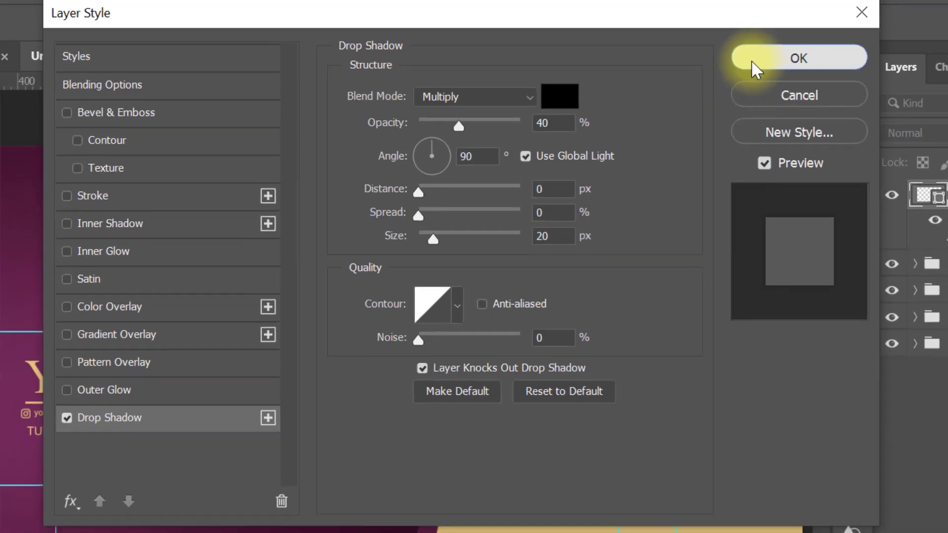
Enlarge the dark circle to about 111% and duplicate it as Ellipse 1 copy.
{"action": "key", "text": "ctrl+t"}
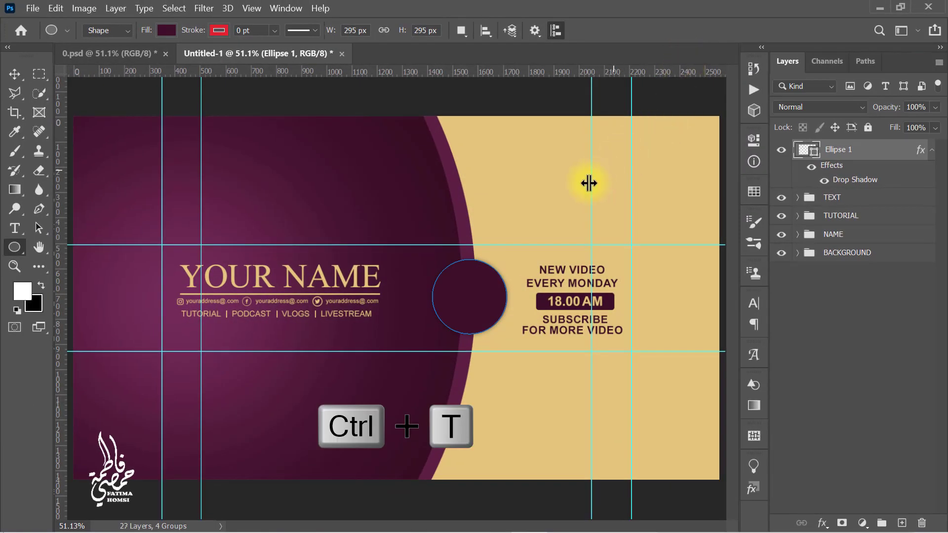
{"action": "left_click_drag", "start_coordinate": [508, 335], "coordinate": [510, 339]}
{"action": "left_click_drag", "start_coordinate": [489, 316], "coordinate": [472, 311]}
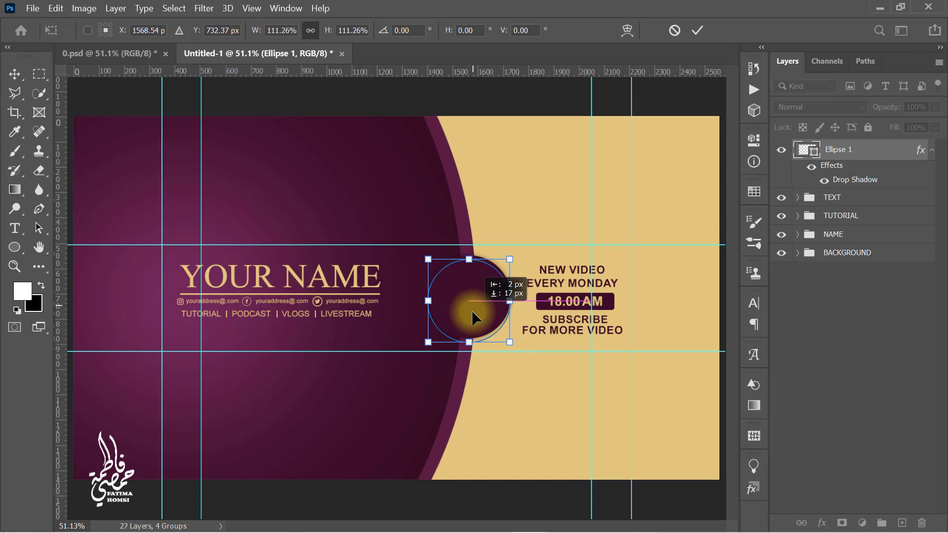
{"action": "left_click", "coordinate": [697, 32]}
{"action": "key", "text": "ctrl+j"}
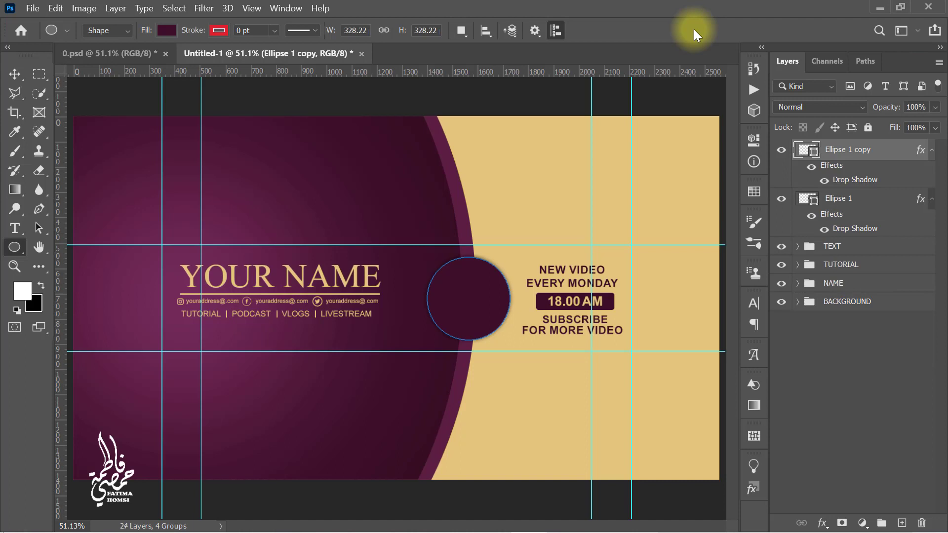
Make Ellipse 1 copy white, delete its drop shadow, and shrink it to 84%.
{"action": "double_click", "coordinate": [806, 149]}
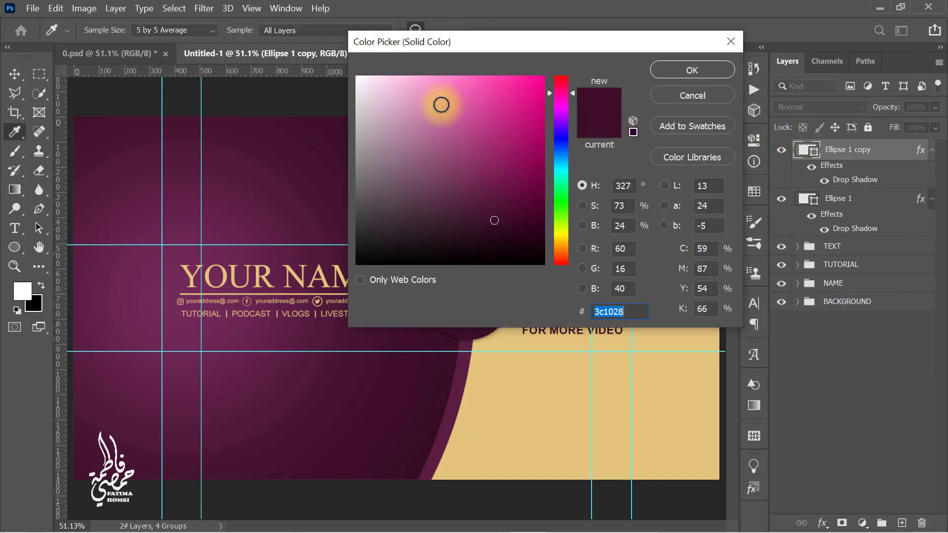
{"action": "left_click", "coordinate": [692, 70]}
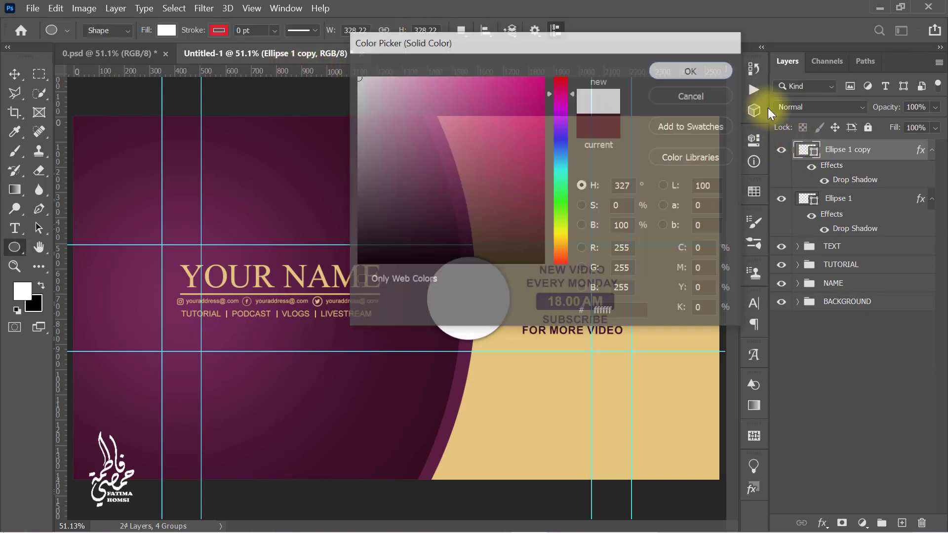
{"action": "left_click_drag", "start_coordinate": [842, 181], "coordinate": [921, 524]}
{"action": "key", "text": "ctrl+t"}
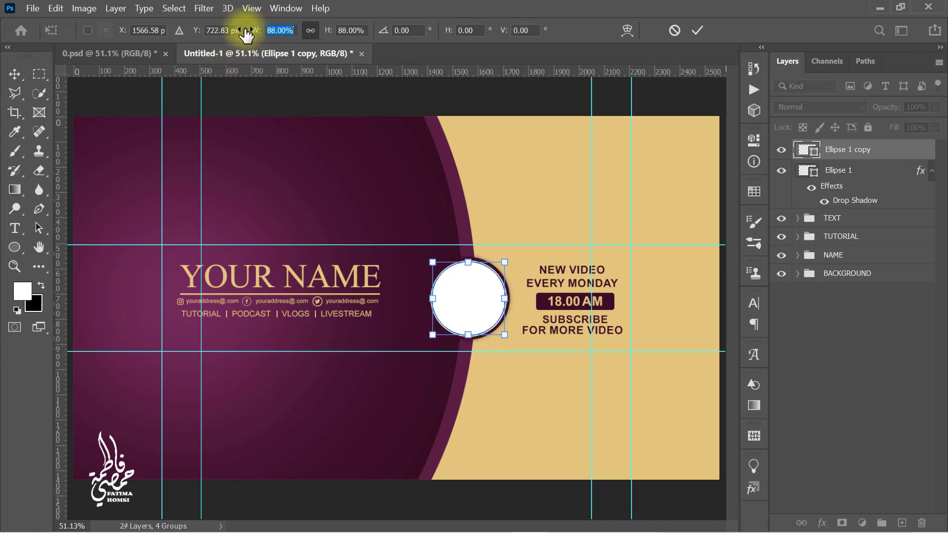
{"action": "left_click_drag", "start_coordinate": [257, 34], "coordinate": [245, 30]}
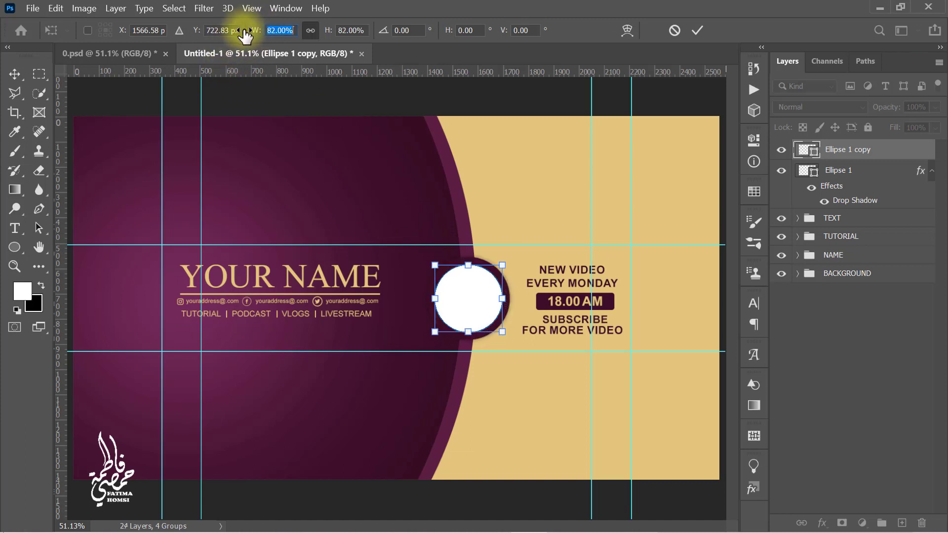
{"action": "left_click", "coordinate": [696, 31]}
Place the portrait photo into the card and clip it to the white circle.
{"action": "left_click", "coordinate": [878, 7]}
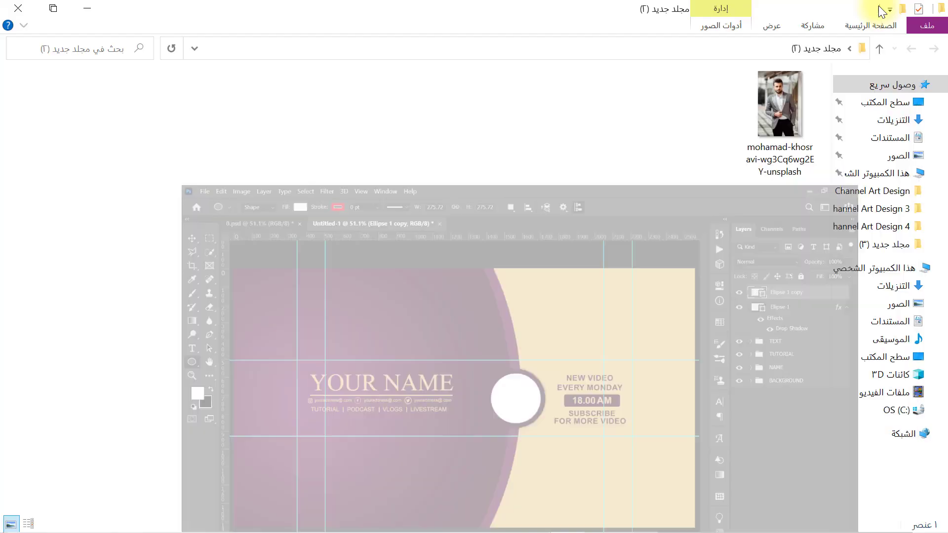
{"action": "mouse_move", "coordinate": [790, 99]}
{"action": "left_mouse_down"}
{"action": "mouse_move", "coordinate": [538, 532]}
{"action": "mouse_move", "coordinate": [484, 351]}
{"action": "left_mouse_up"}
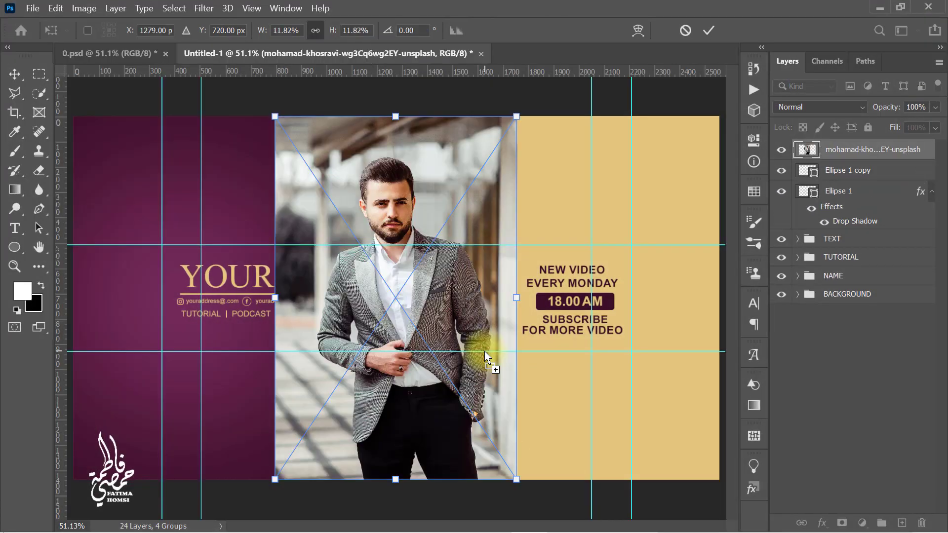
{"action": "key", "text": "Return"}
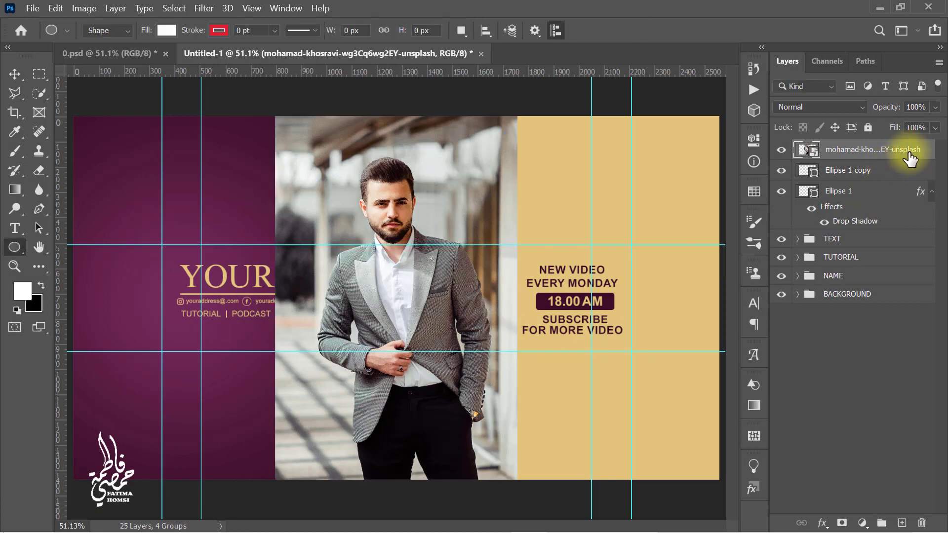
{"action": "right_click", "coordinate": [909, 154]}
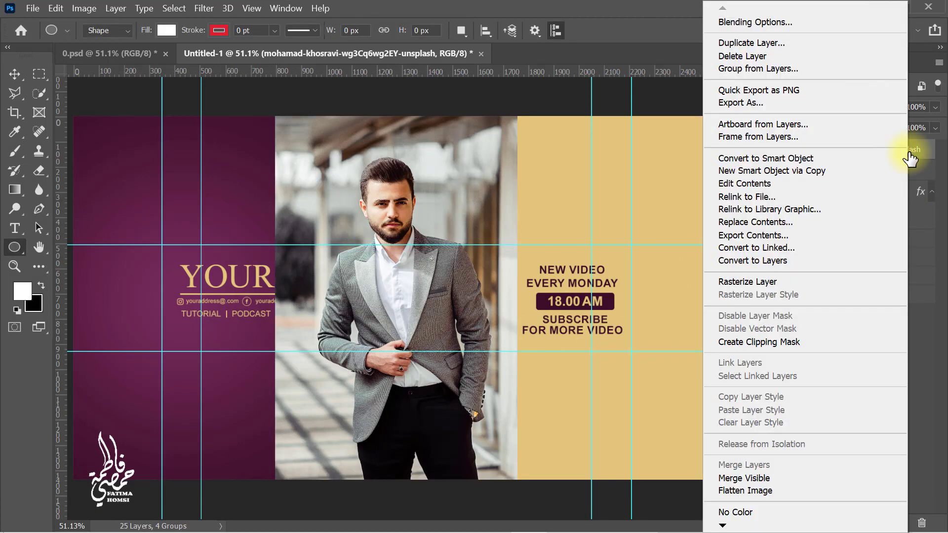
{"action": "left_click", "coordinate": [838, 341]}
Scale the photo to about 5.8% so the head and shoulders fill the circle.
{"action": "key", "text": "ctrl+t"}
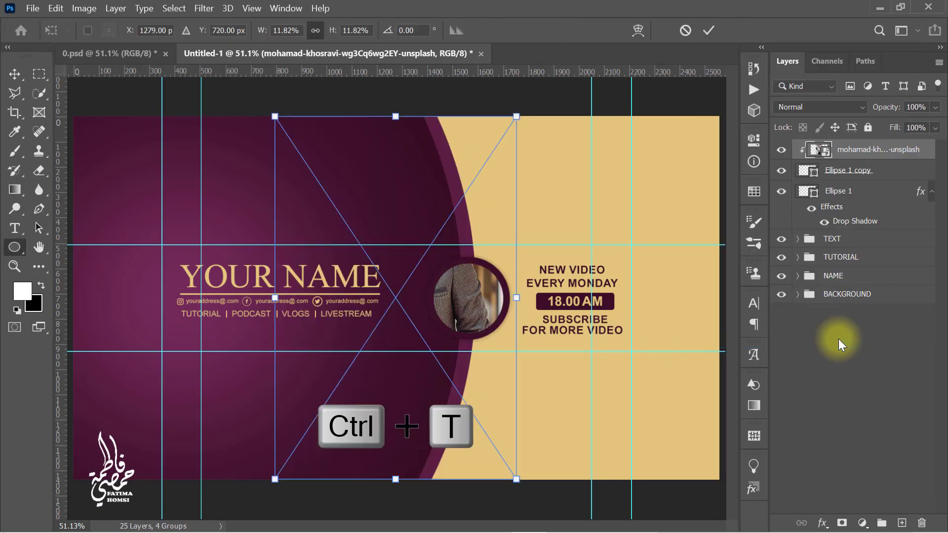
{"action": "left_click_drag", "start_coordinate": [516, 479], "coordinate": [450, 387]}
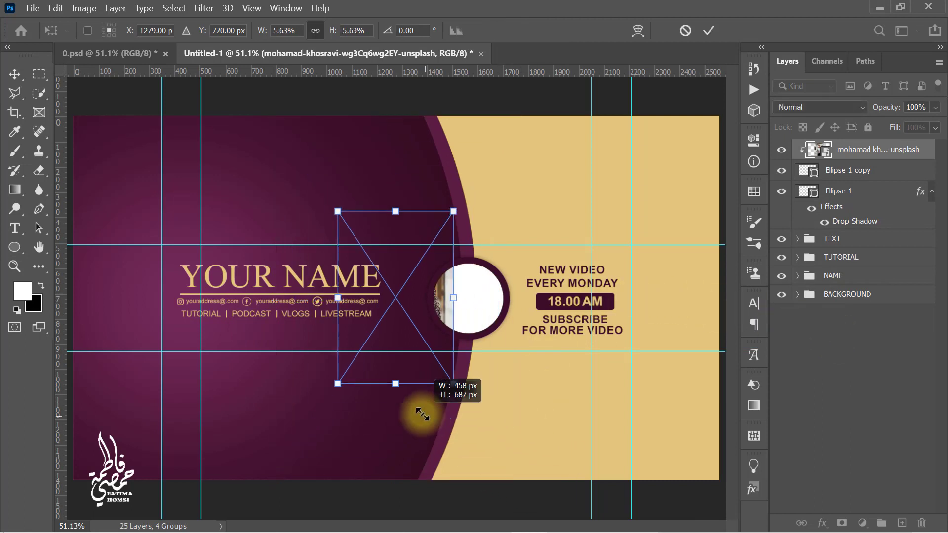
{"action": "left_click_drag", "start_coordinate": [399, 341], "coordinate": [475, 372]}
{"action": "left_click_drag", "start_coordinate": [526, 410], "coordinate": [532, 417]}
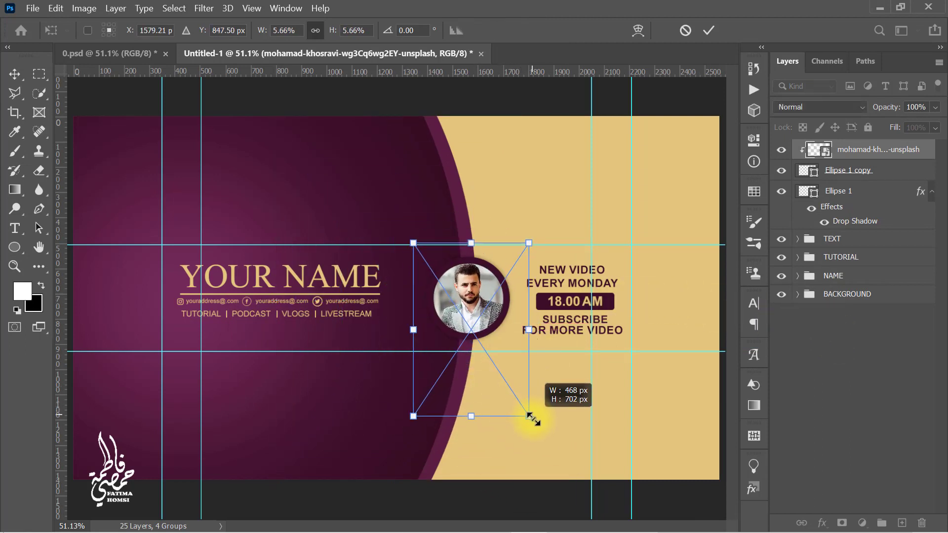
{"action": "left_click_drag", "start_coordinate": [491, 390], "coordinate": [491, 393]}
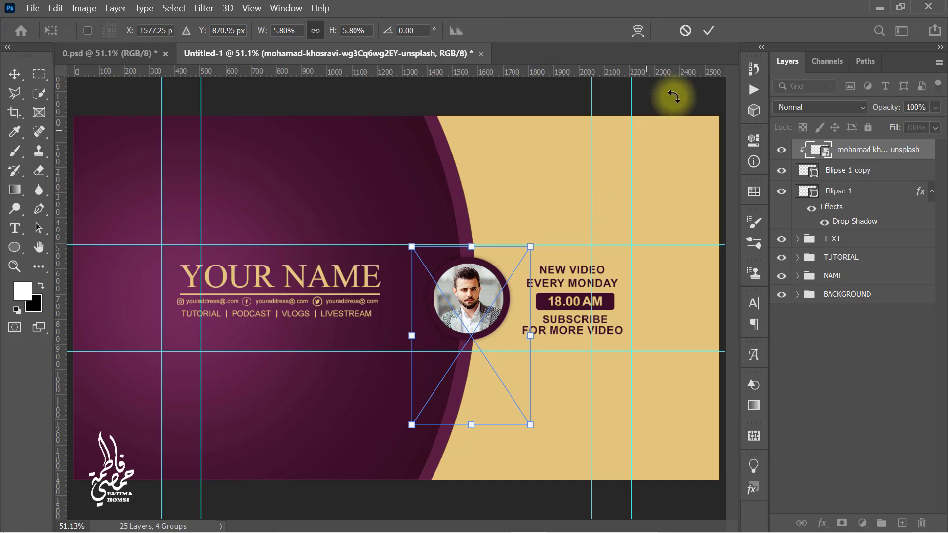
{"action": "left_click", "coordinate": [709, 30]}
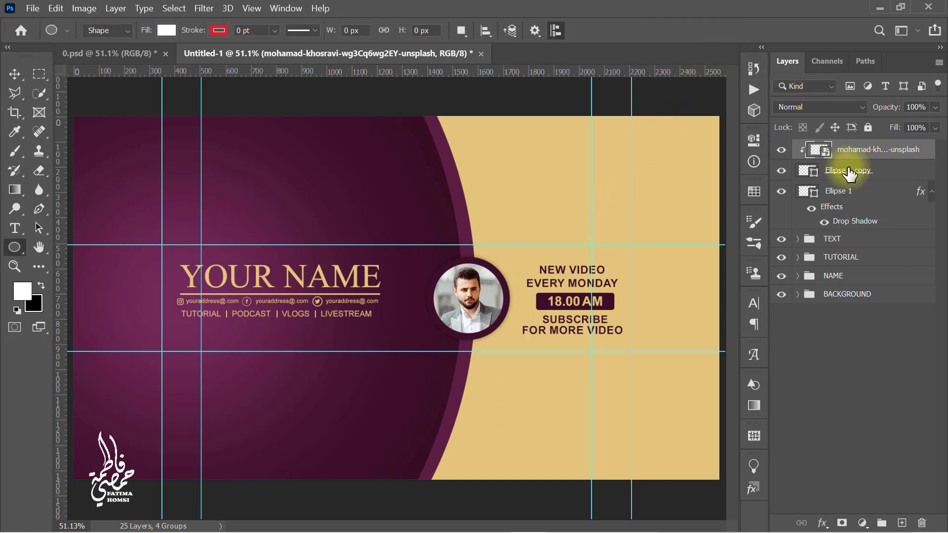
Add a Color Balance layer clipped to the photo with Red +10 and Magenta -15.
{"action": "left_click", "coordinate": [863, 523]}
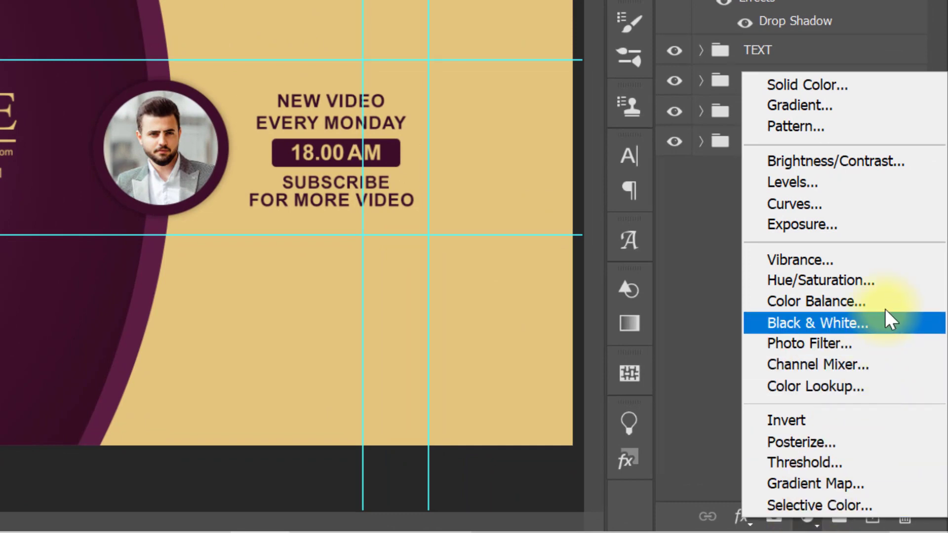
{"action": "left_click", "coordinate": [887, 302]}
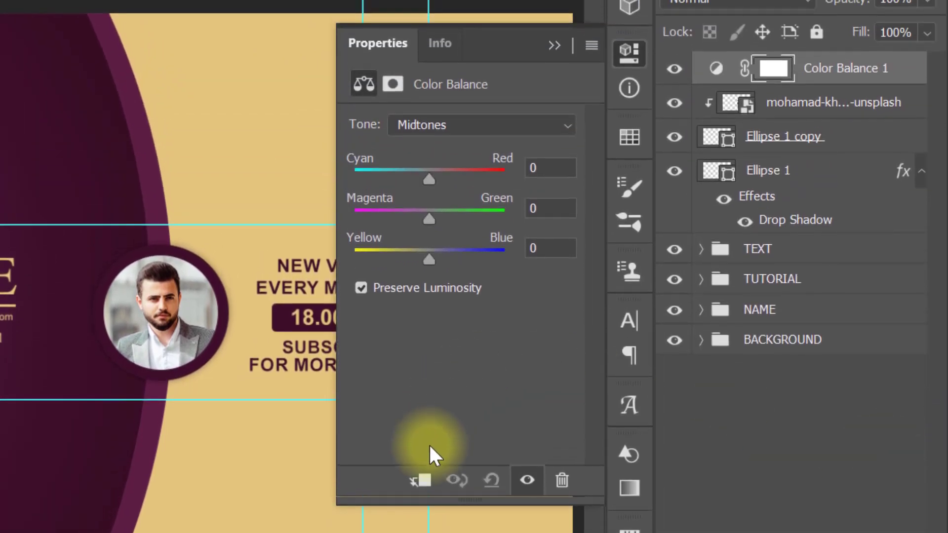
{"action": "left_click", "coordinate": [420, 480]}
{"action": "left_click", "coordinate": [546, 168]}
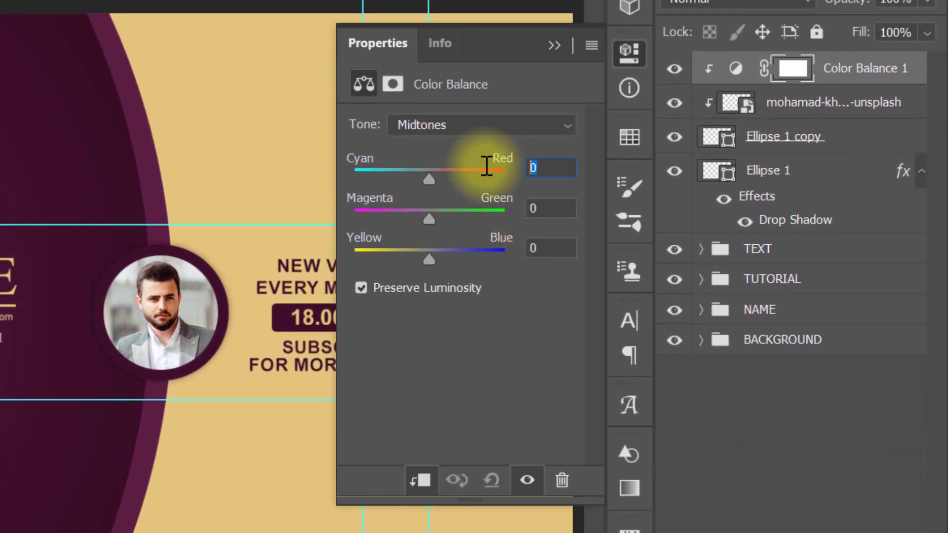
{"action": "type", "text": "10"}
{"action": "left_click", "coordinate": [545, 208]}
{"action": "type", "text": "-15"}
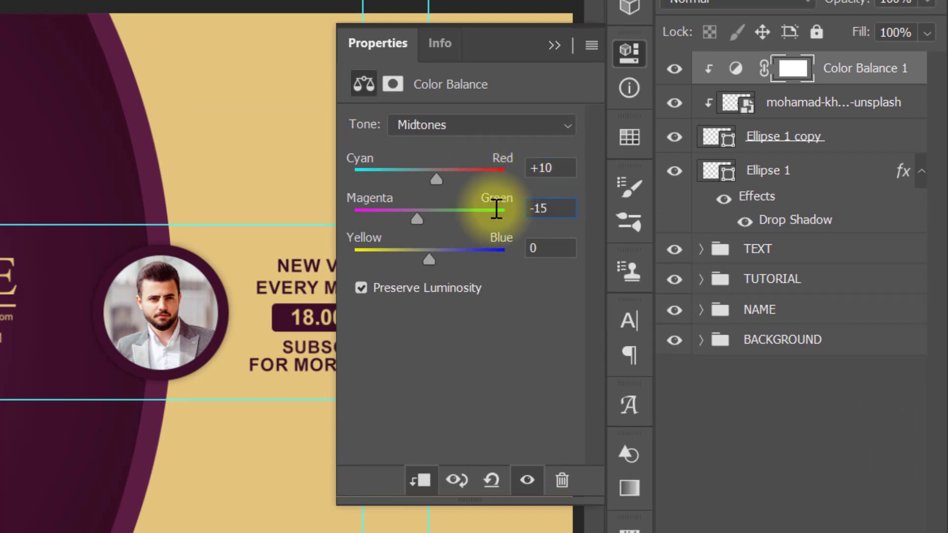
{"action": "left_click", "coordinate": [555, 45]}
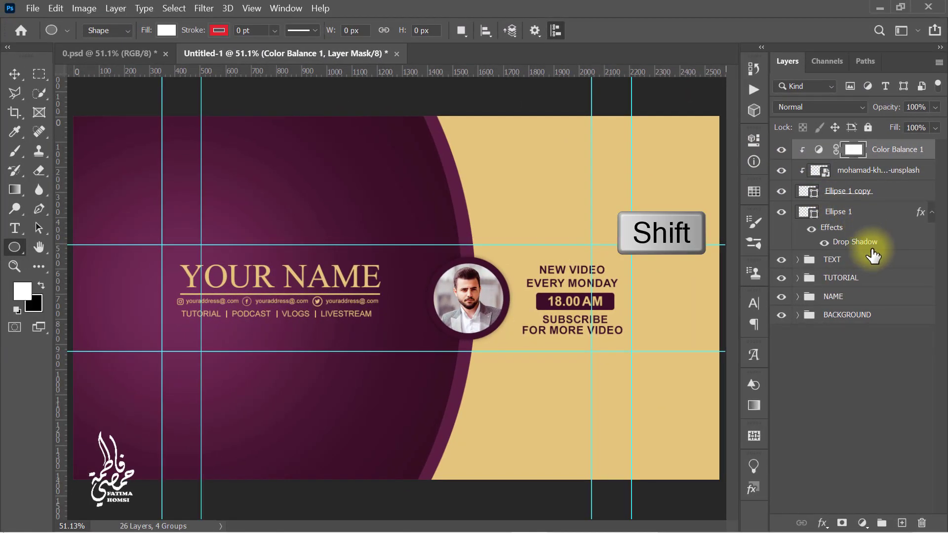
Group the photo-frame layers as PHOTO and enlarge the group to about 111%.
{"action": "left_click", "coordinate": [868, 244], "text": "shift"}
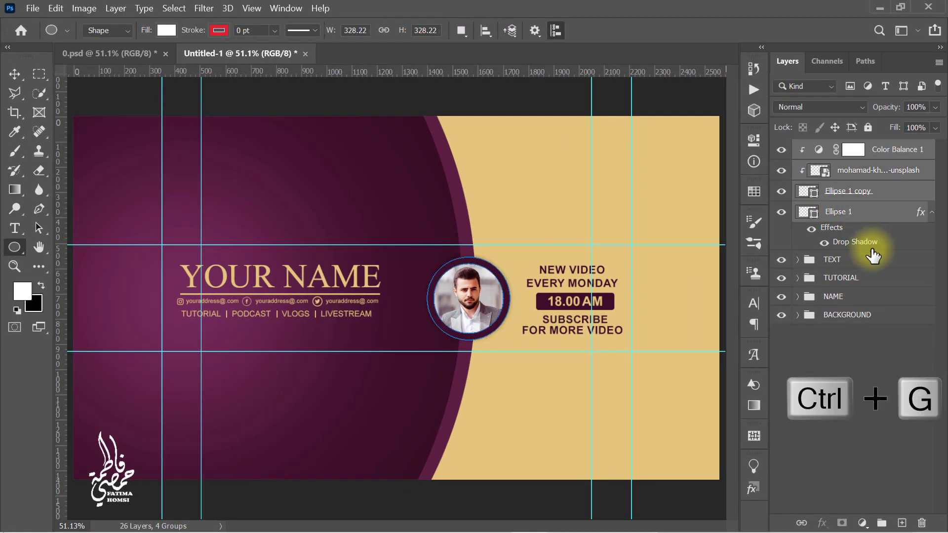
{"action": "key", "text": "ctrl+g"}
{"action": "double_click", "coordinate": [849, 149]}
{"action": "type", "text": "PHOTO"}
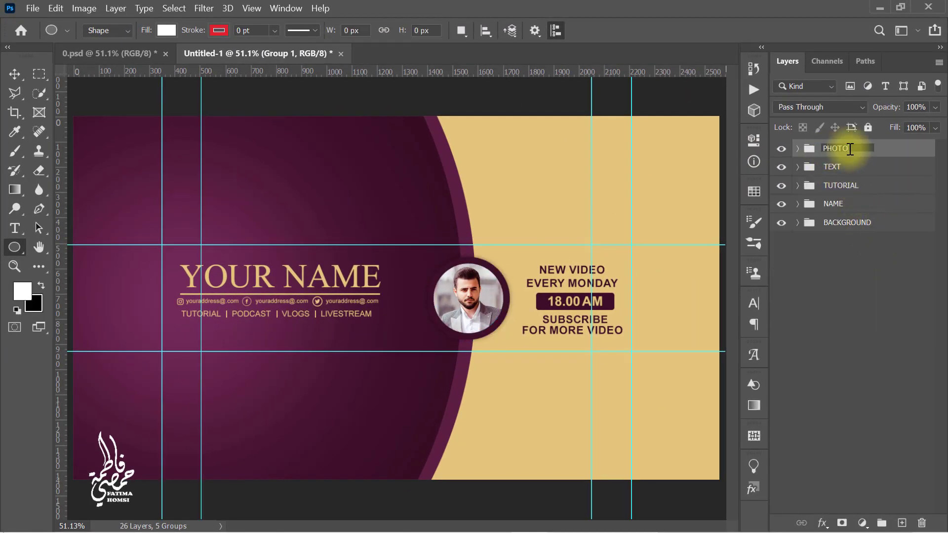
{"action": "key", "text": "Return"}
{"action": "key", "text": "ctrl+t"}
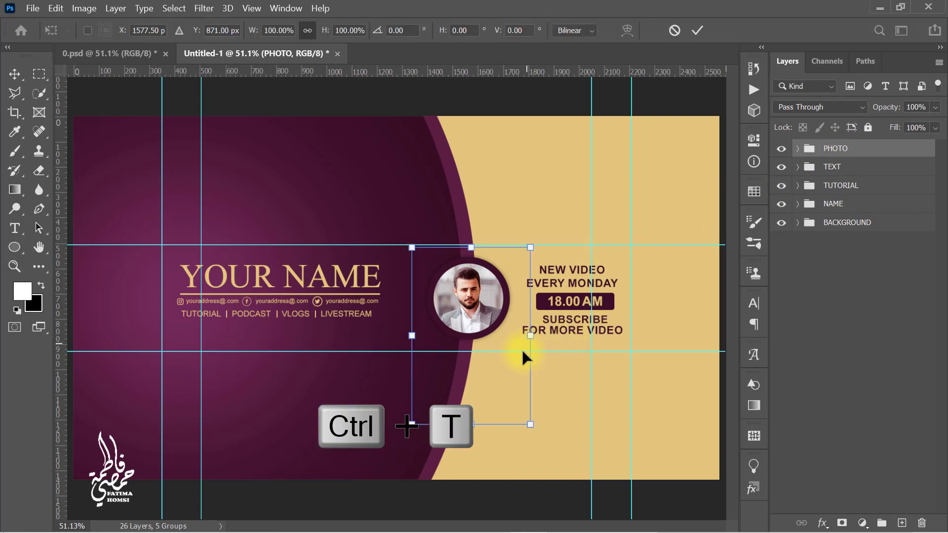
{"action": "left_click_drag", "start_coordinate": [526, 425], "coordinate": [535, 437]}
{"action": "left_click_drag", "start_coordinate": [486, 304], "coordinate": [487, 307]}
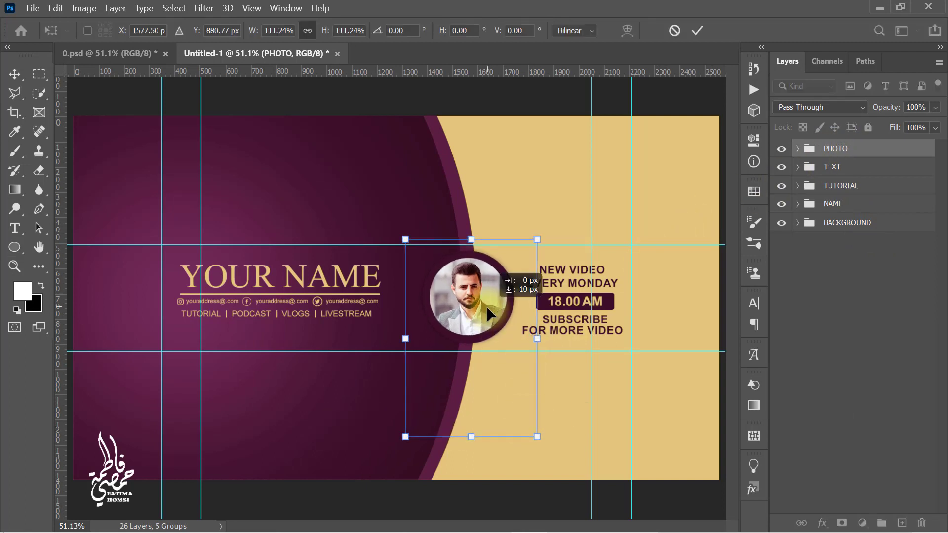
{"action": "left_click", "coordinate": [698, 31]}
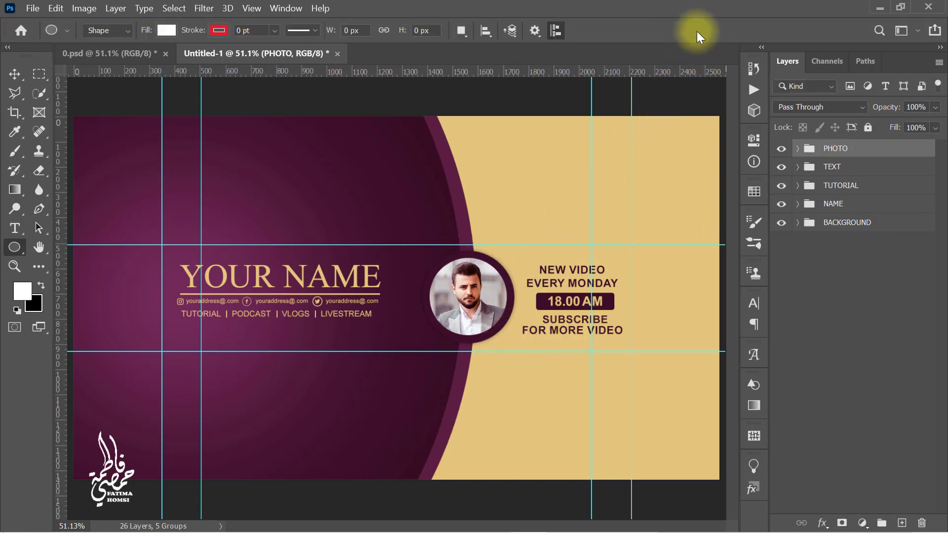